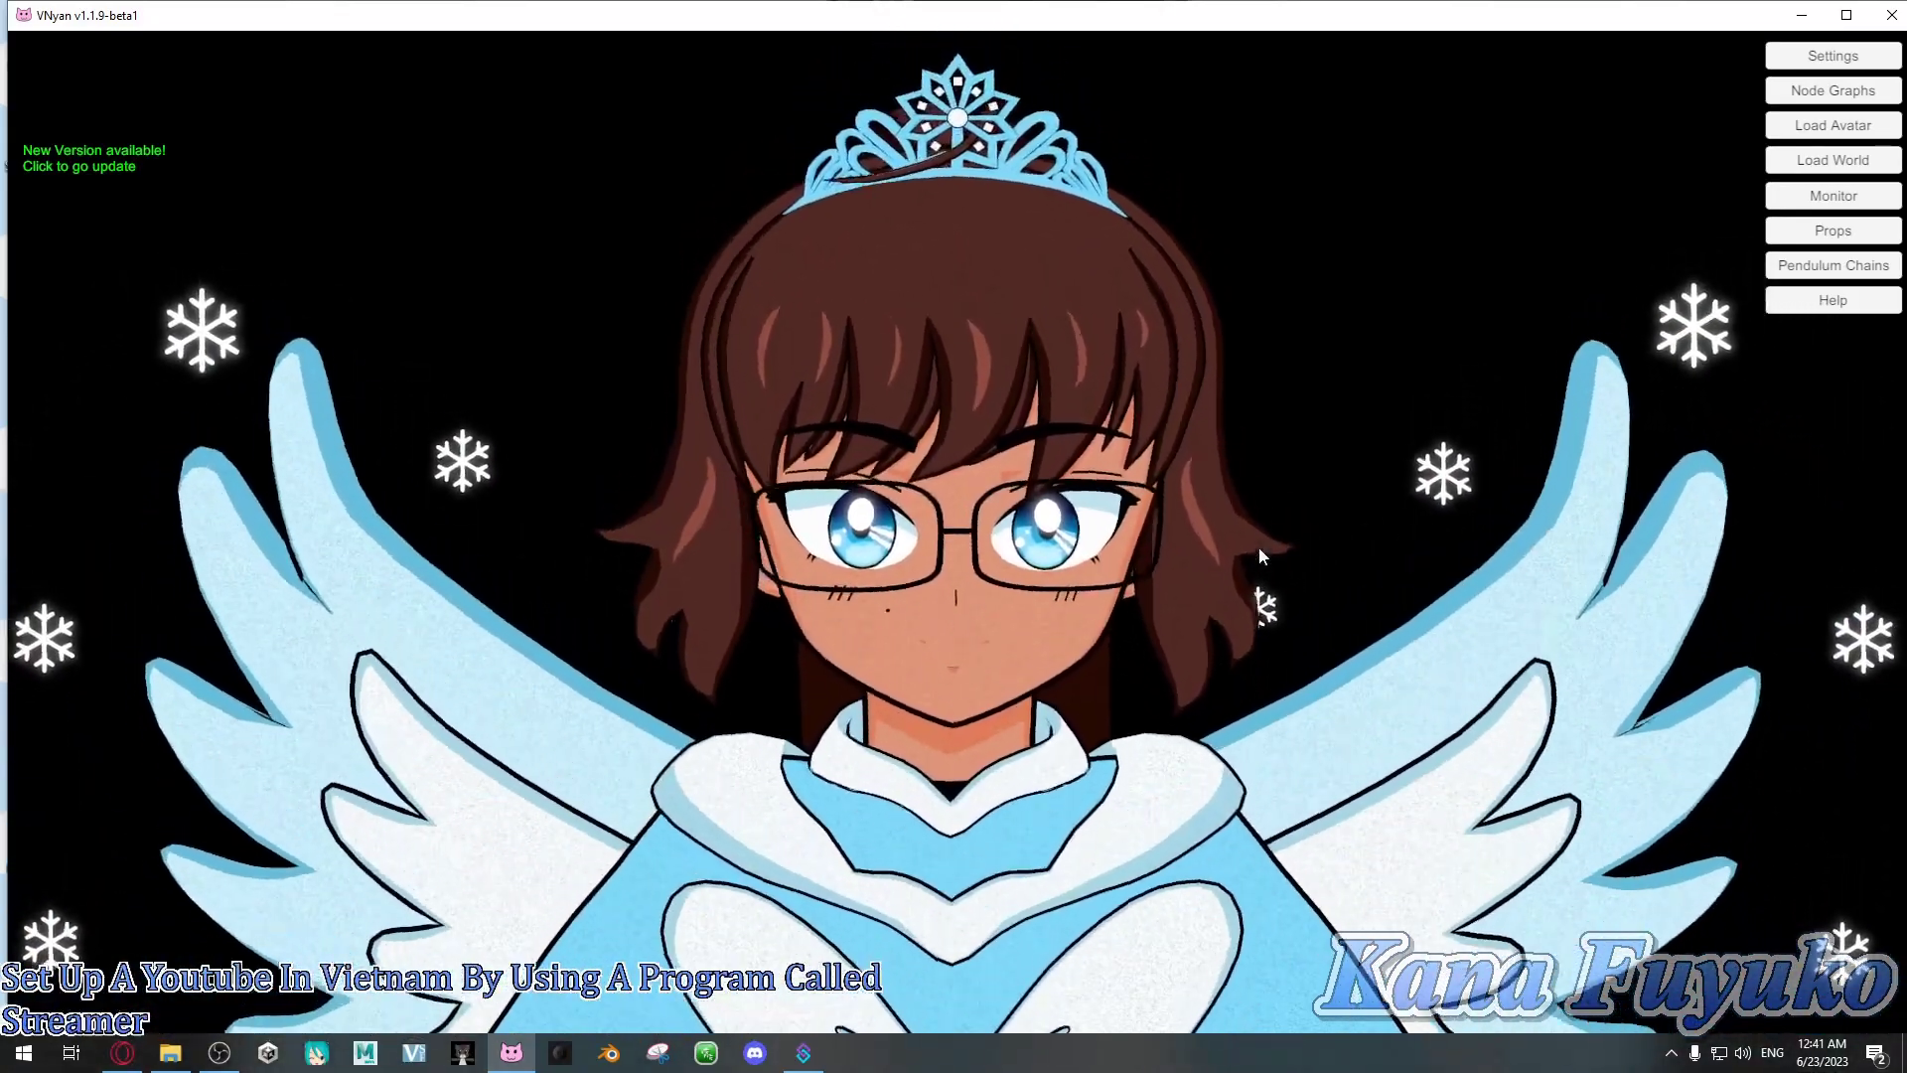
Create a new empty graph in the Node Graphs editor and move its window aside
click(1833, 56)
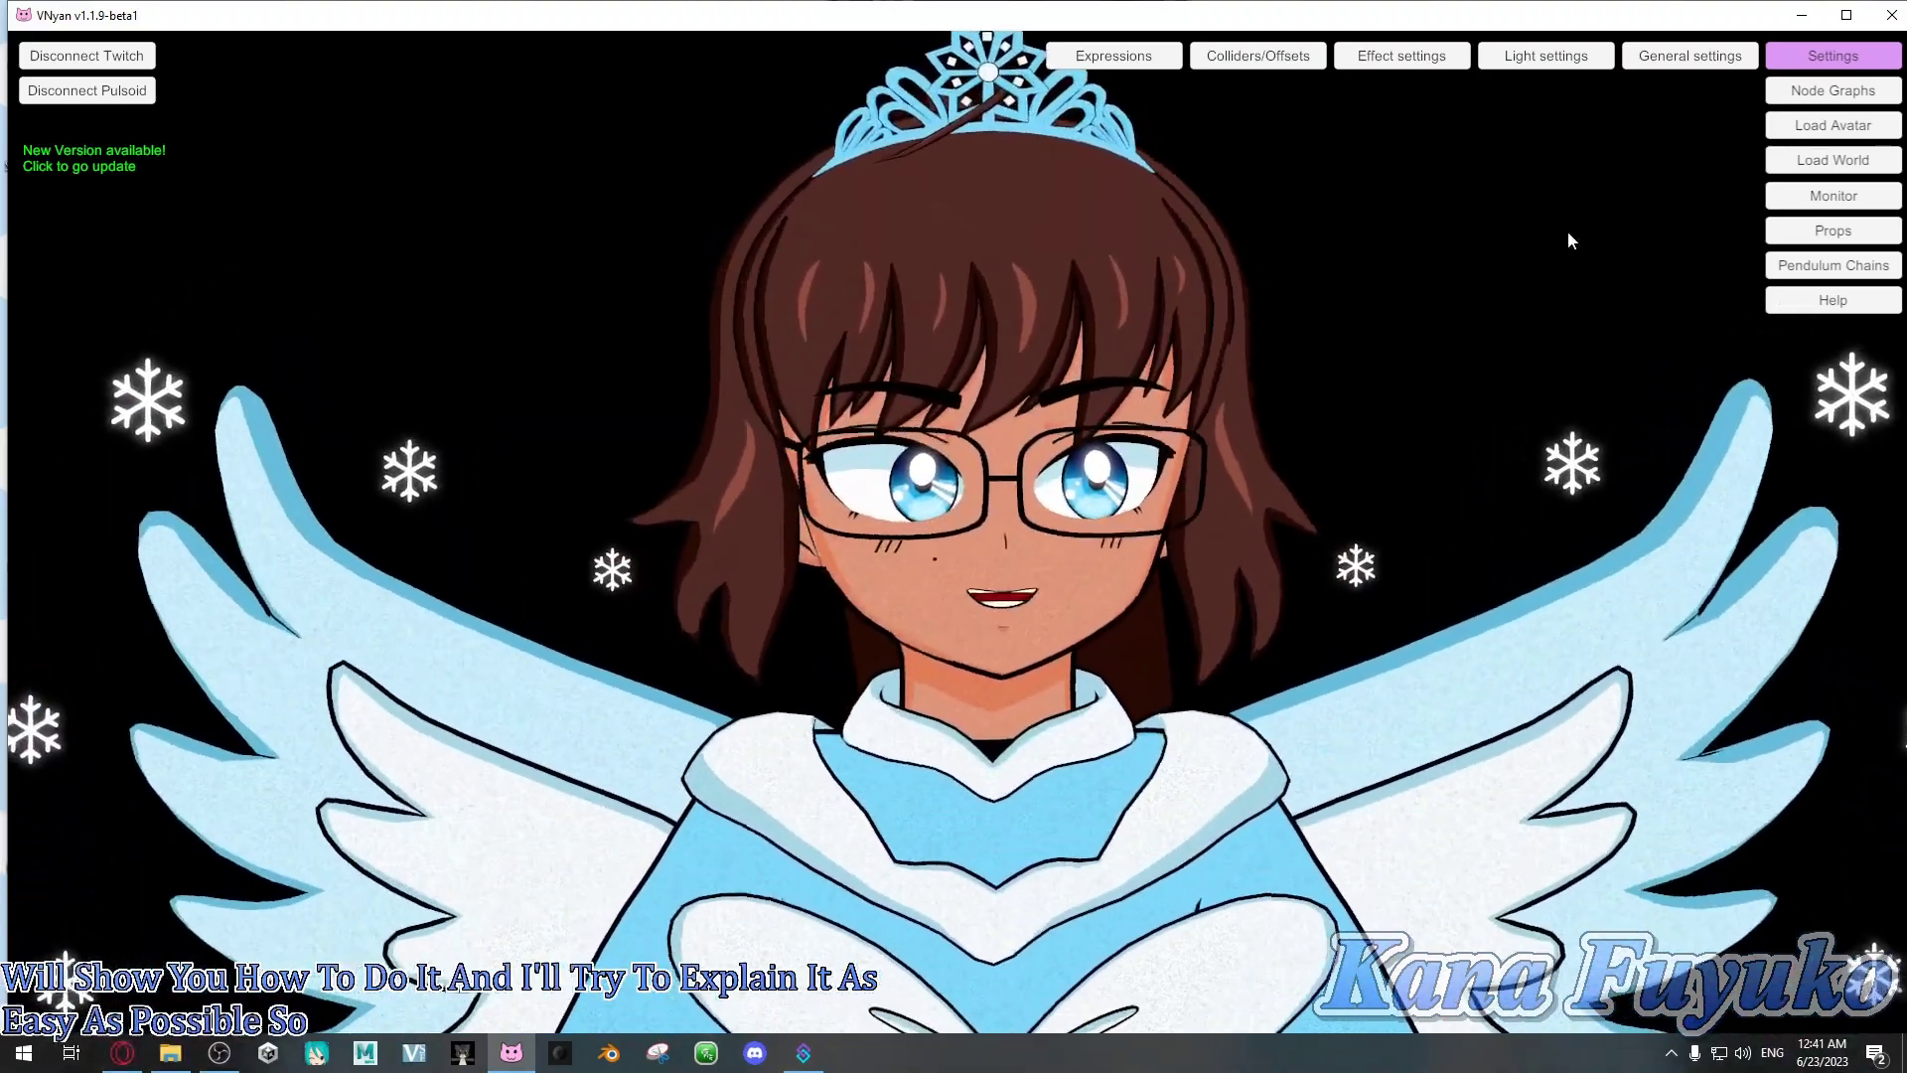
click(1818, 57)
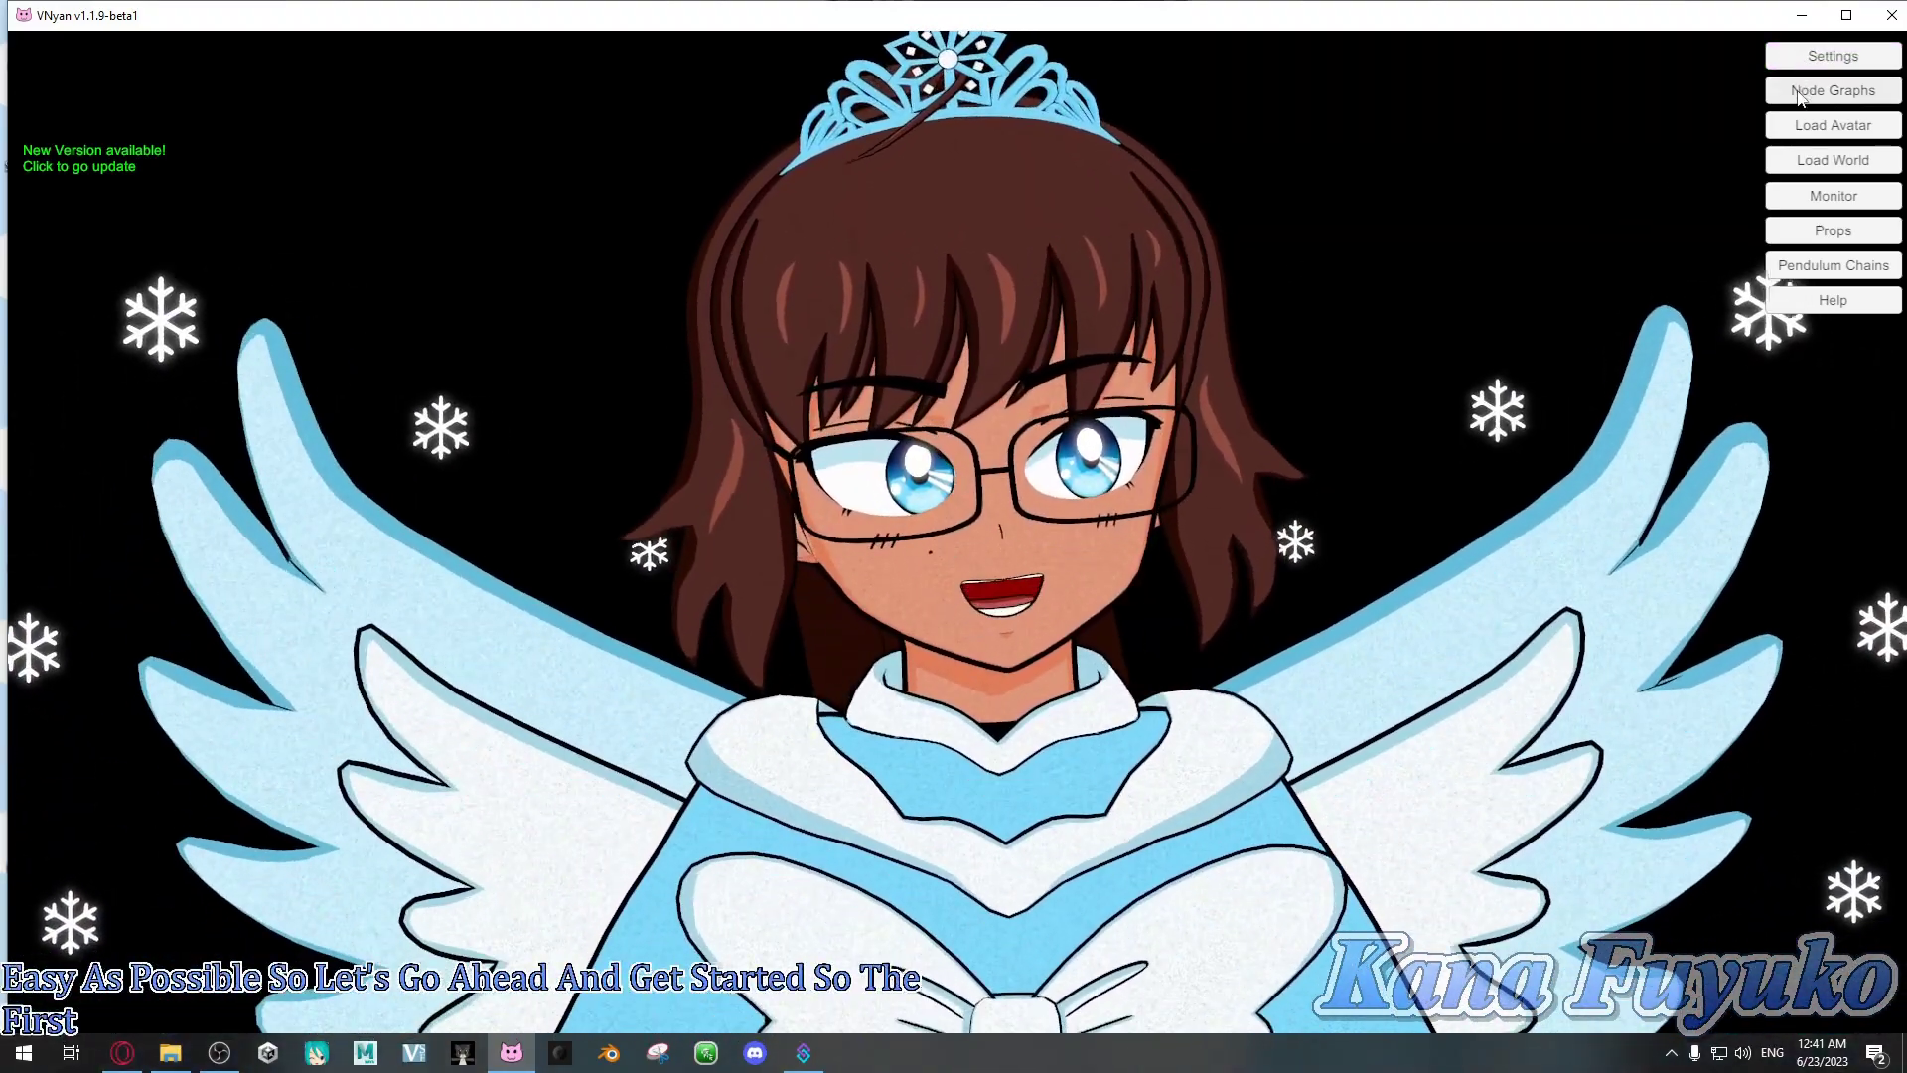
click(1800, 91)
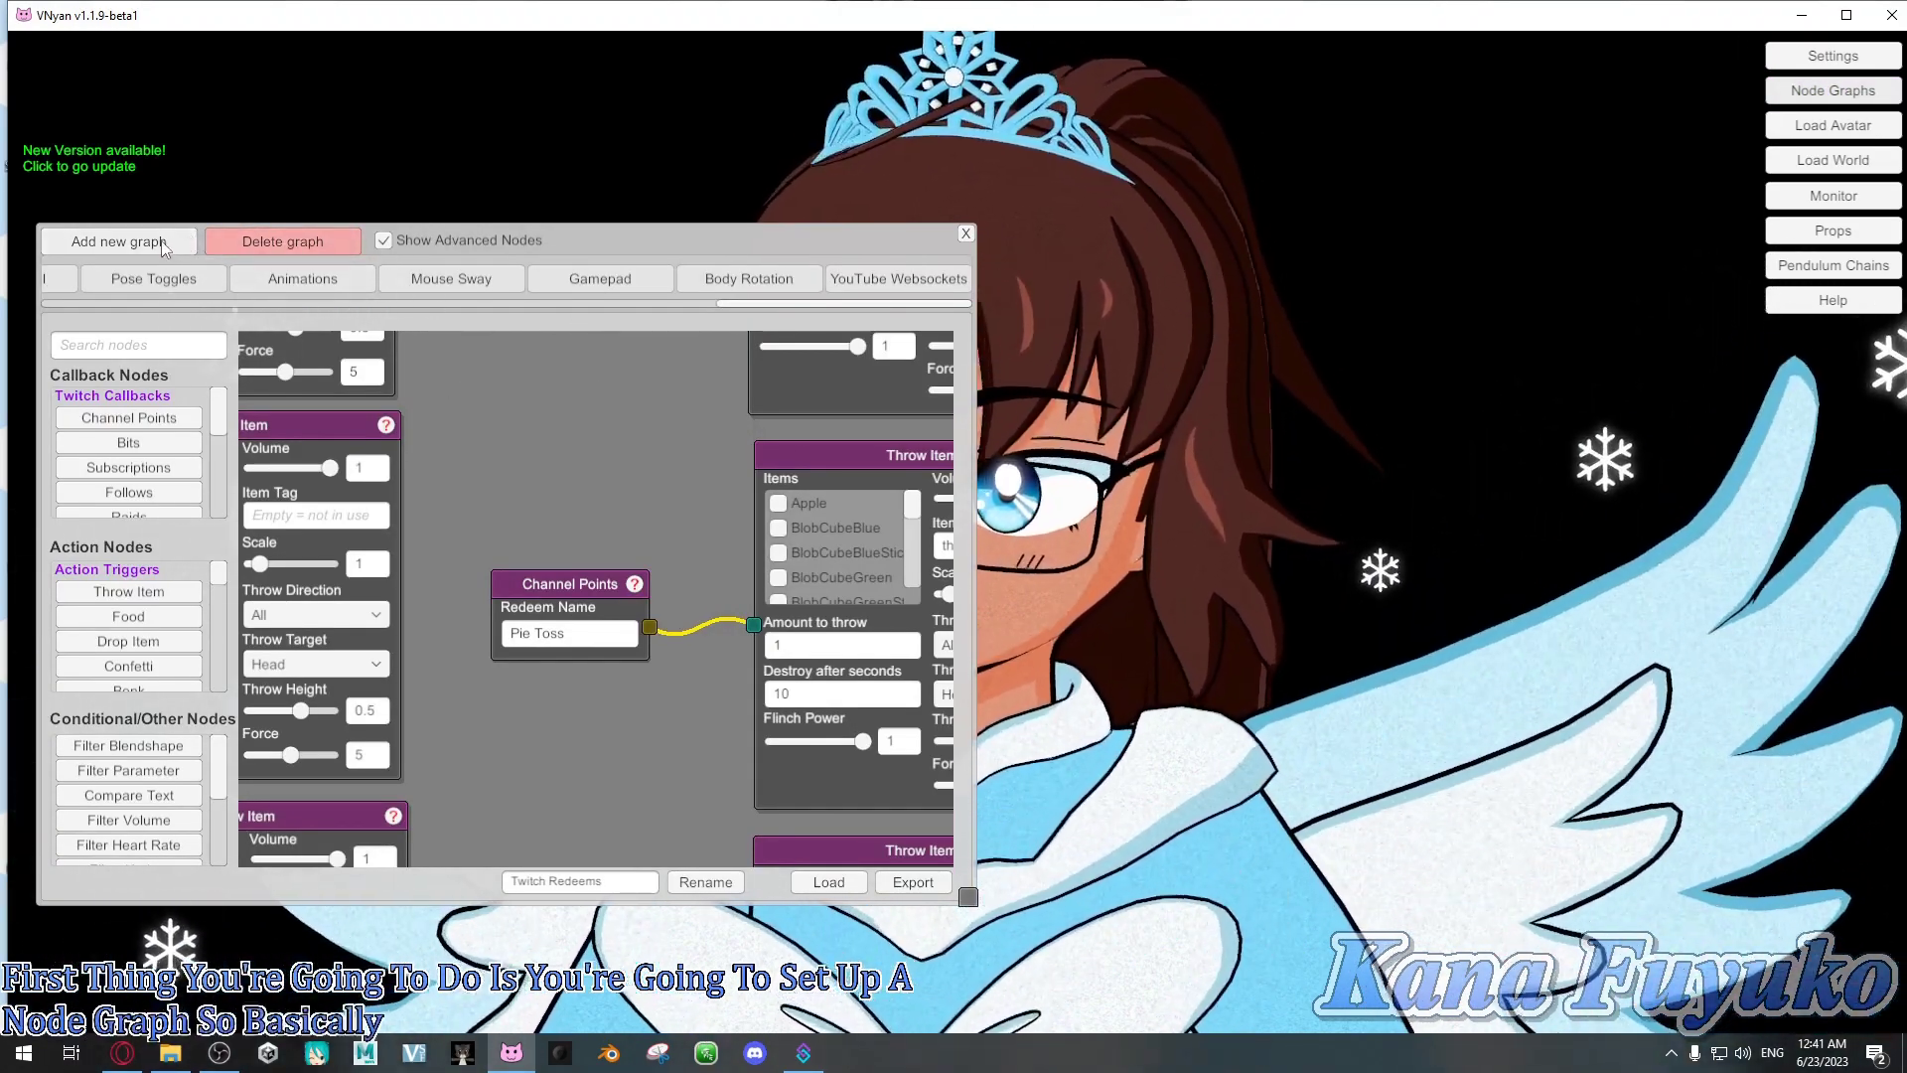
click(118, 241)
drag(126, 390, 389, 455)
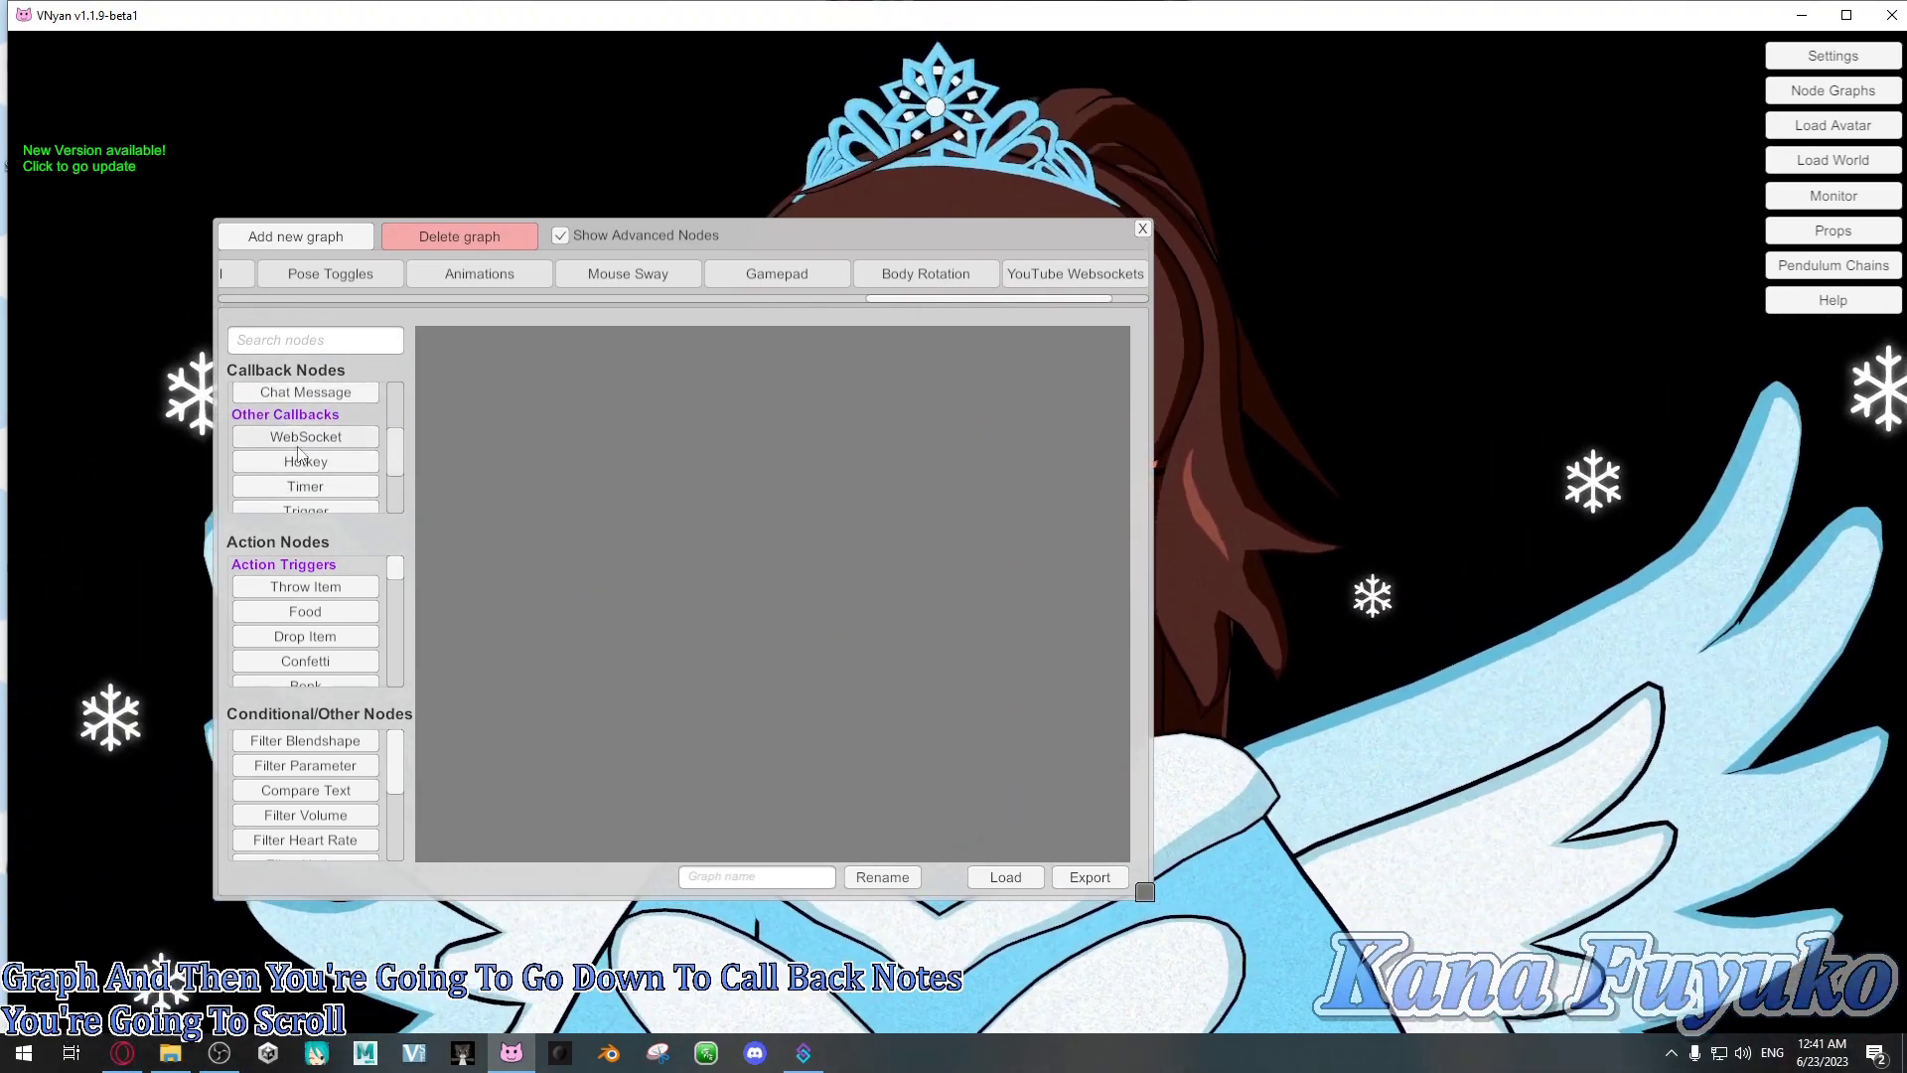
Add a WebSocket Command node from Other Callbacks and place it at the canvas upper left
click(328, 440)
drag(715, 599, 518, 480)
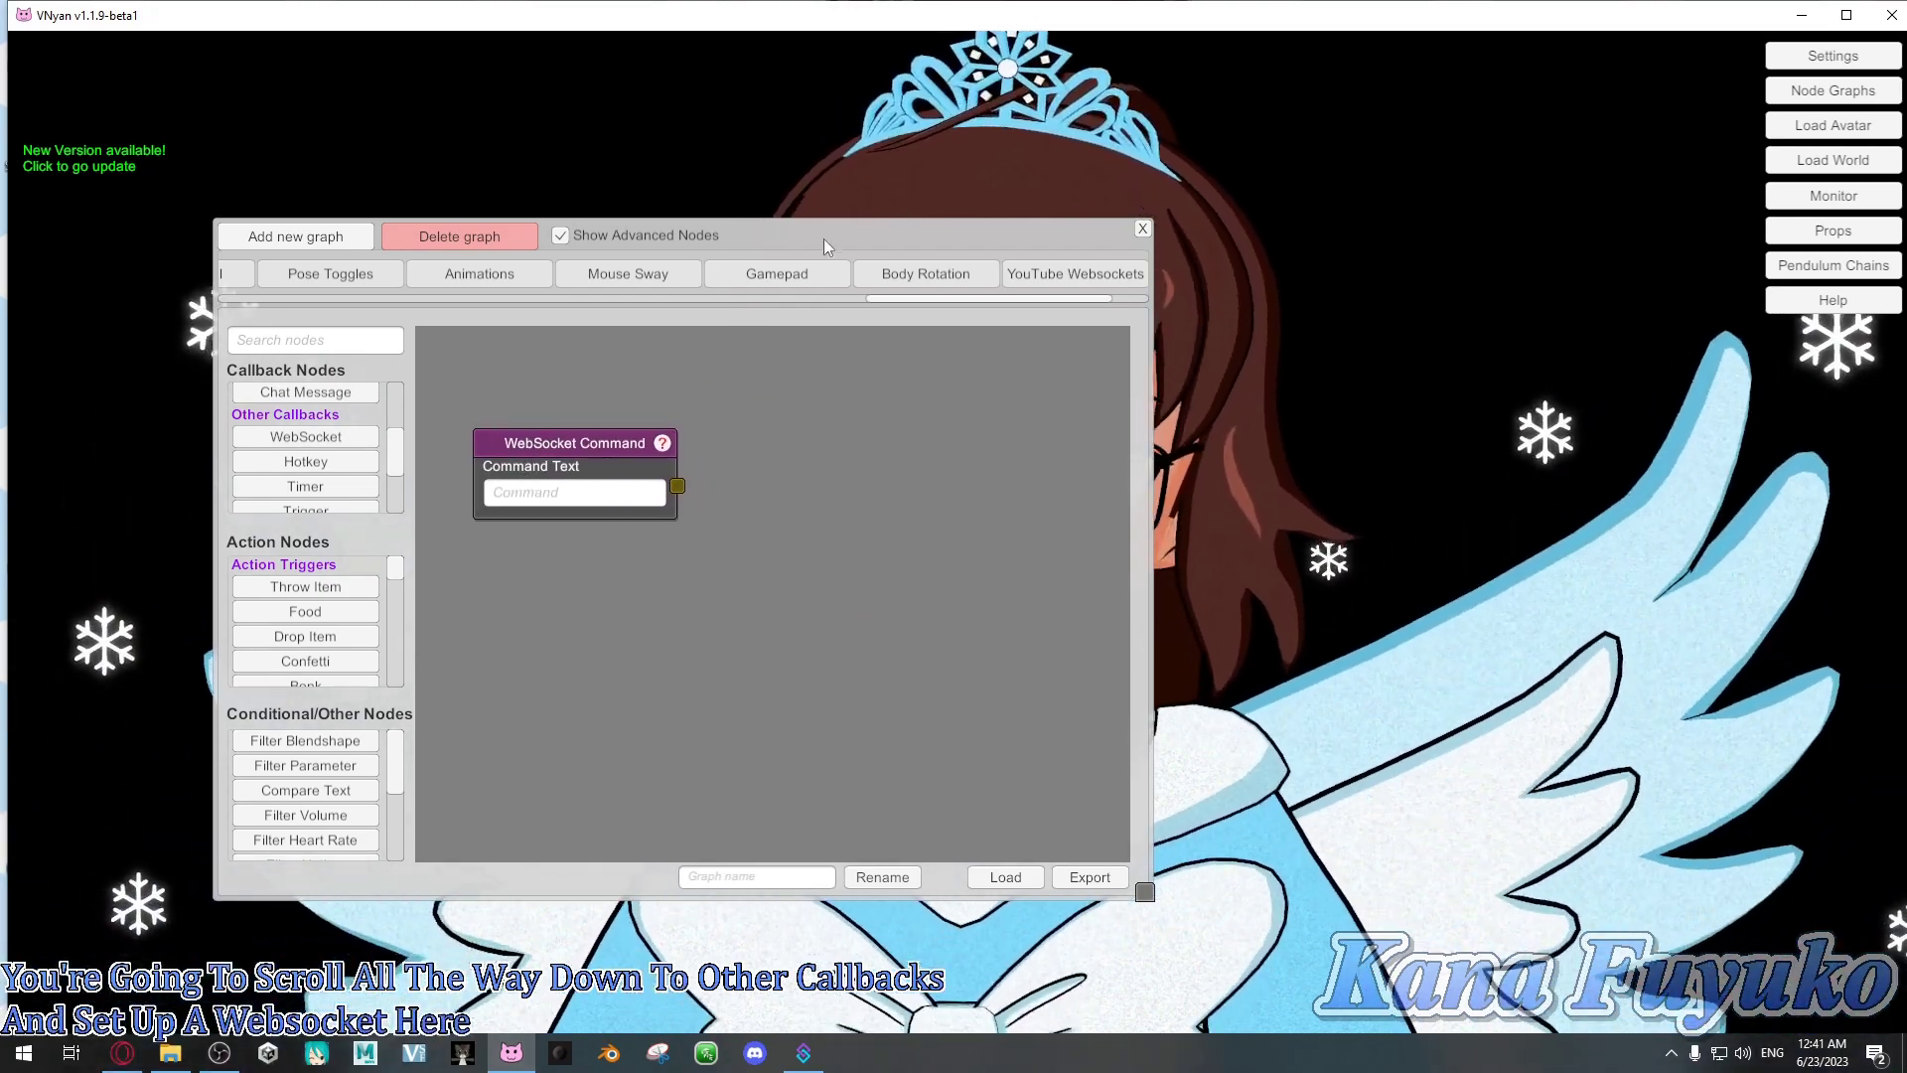
drag(824, 238, 663, 220)
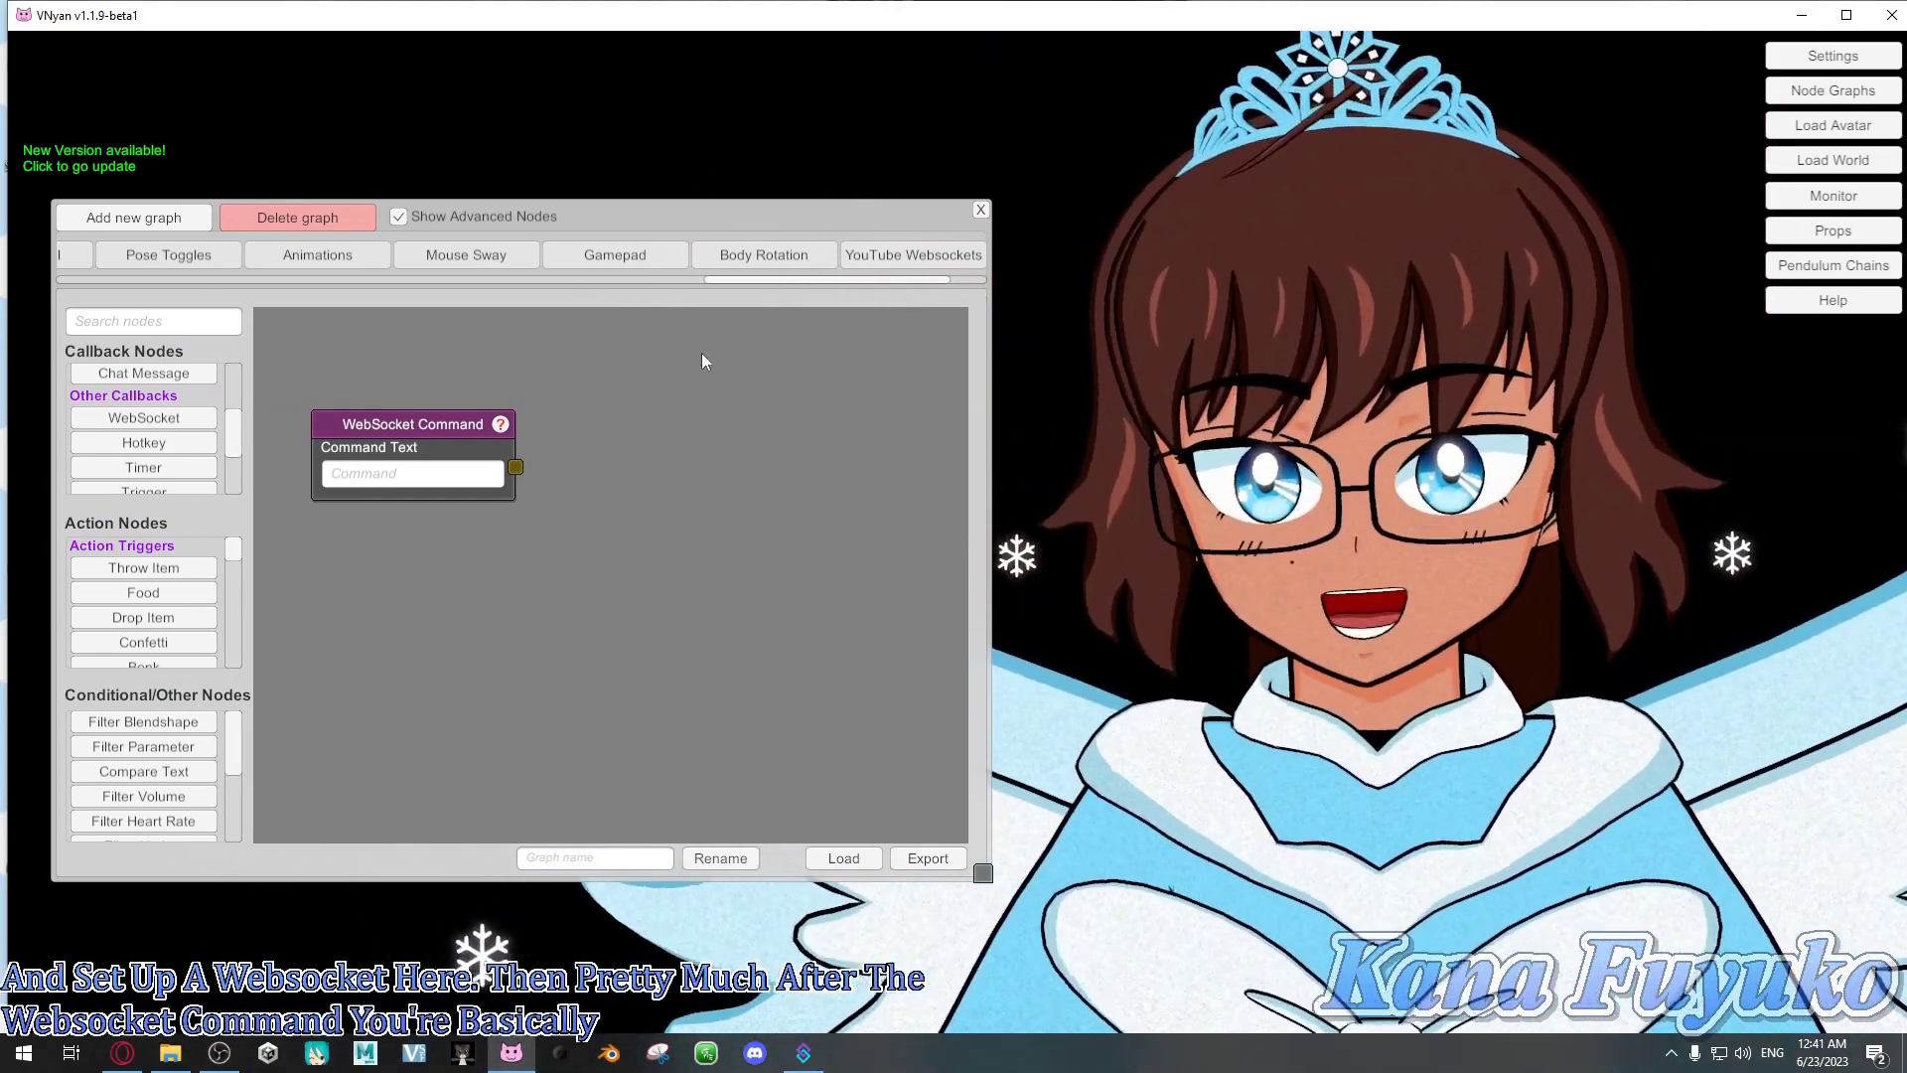
drag(681, 215, 770, 224)
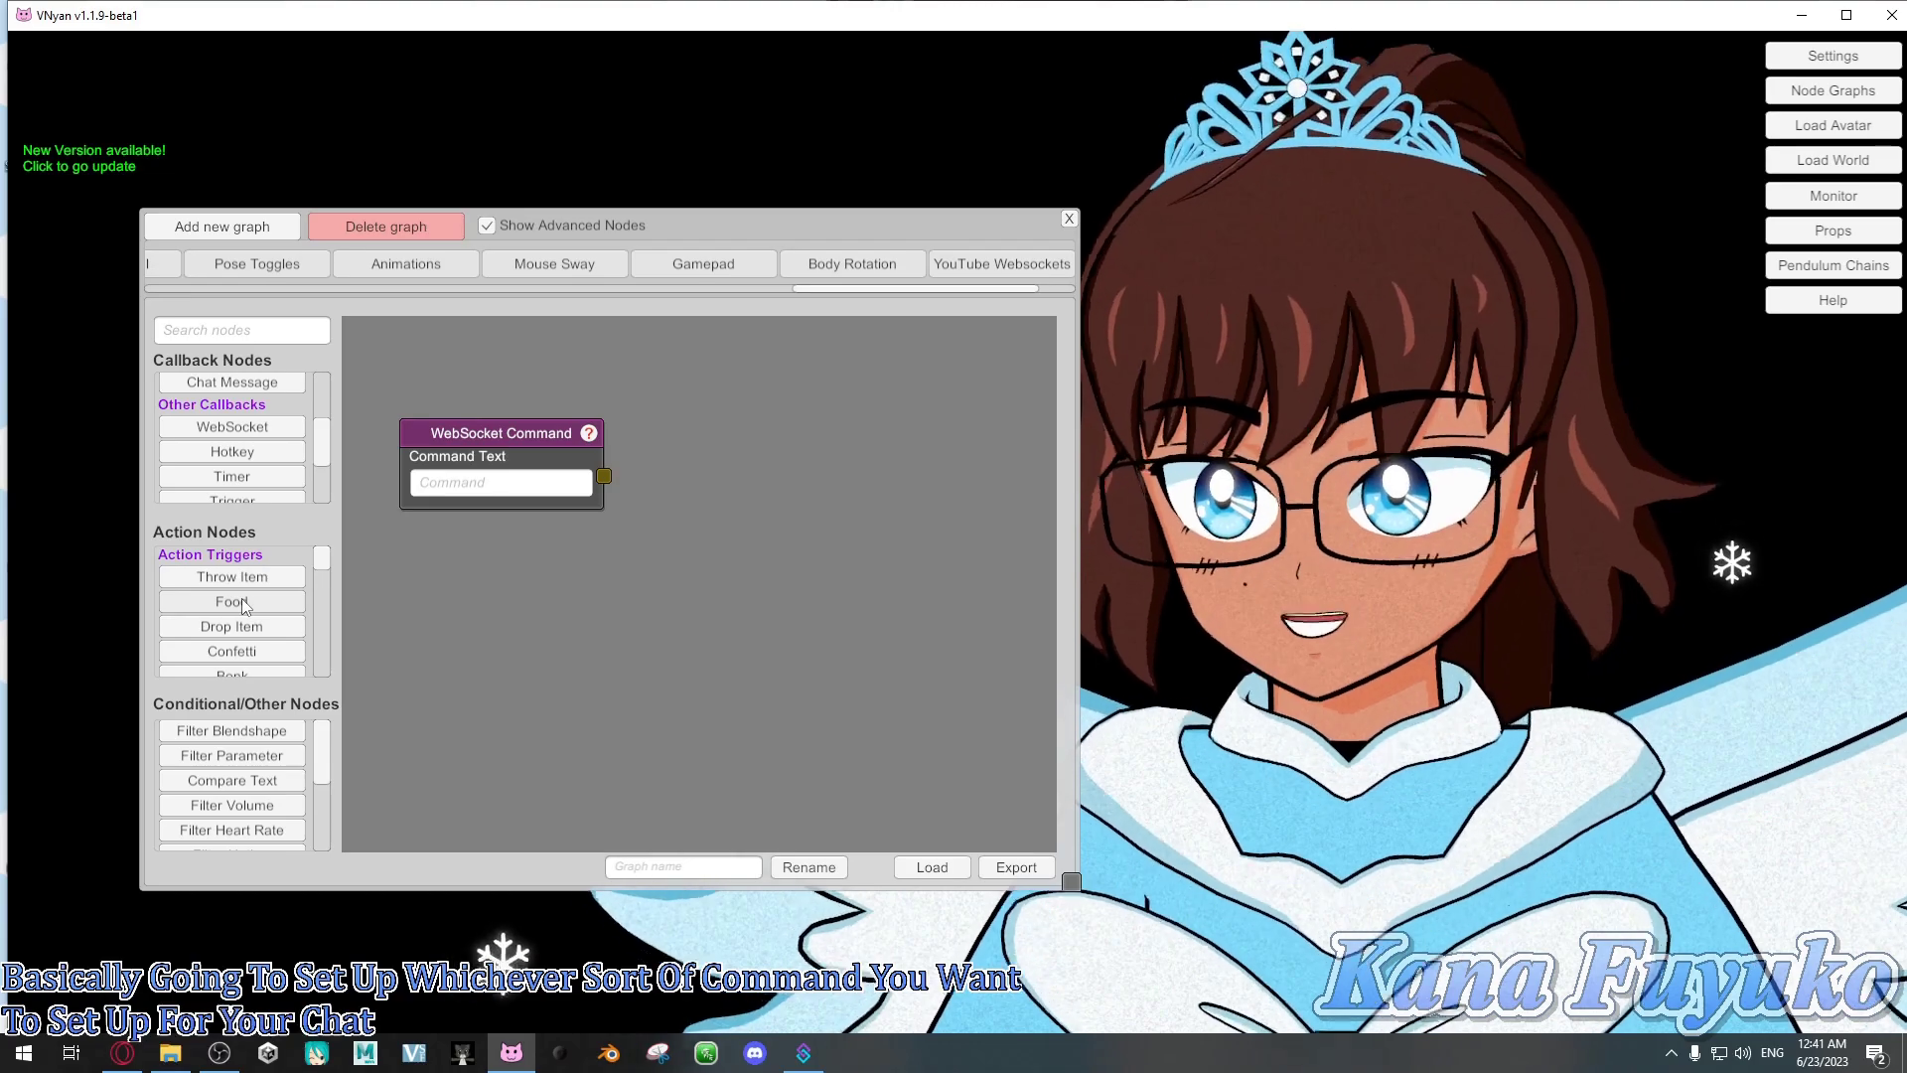
Drop in a Food node, delete it, and place a Confetti node instead
drag(242, 598, 802, 393)
right_click(802, 393)
click(820, 467)
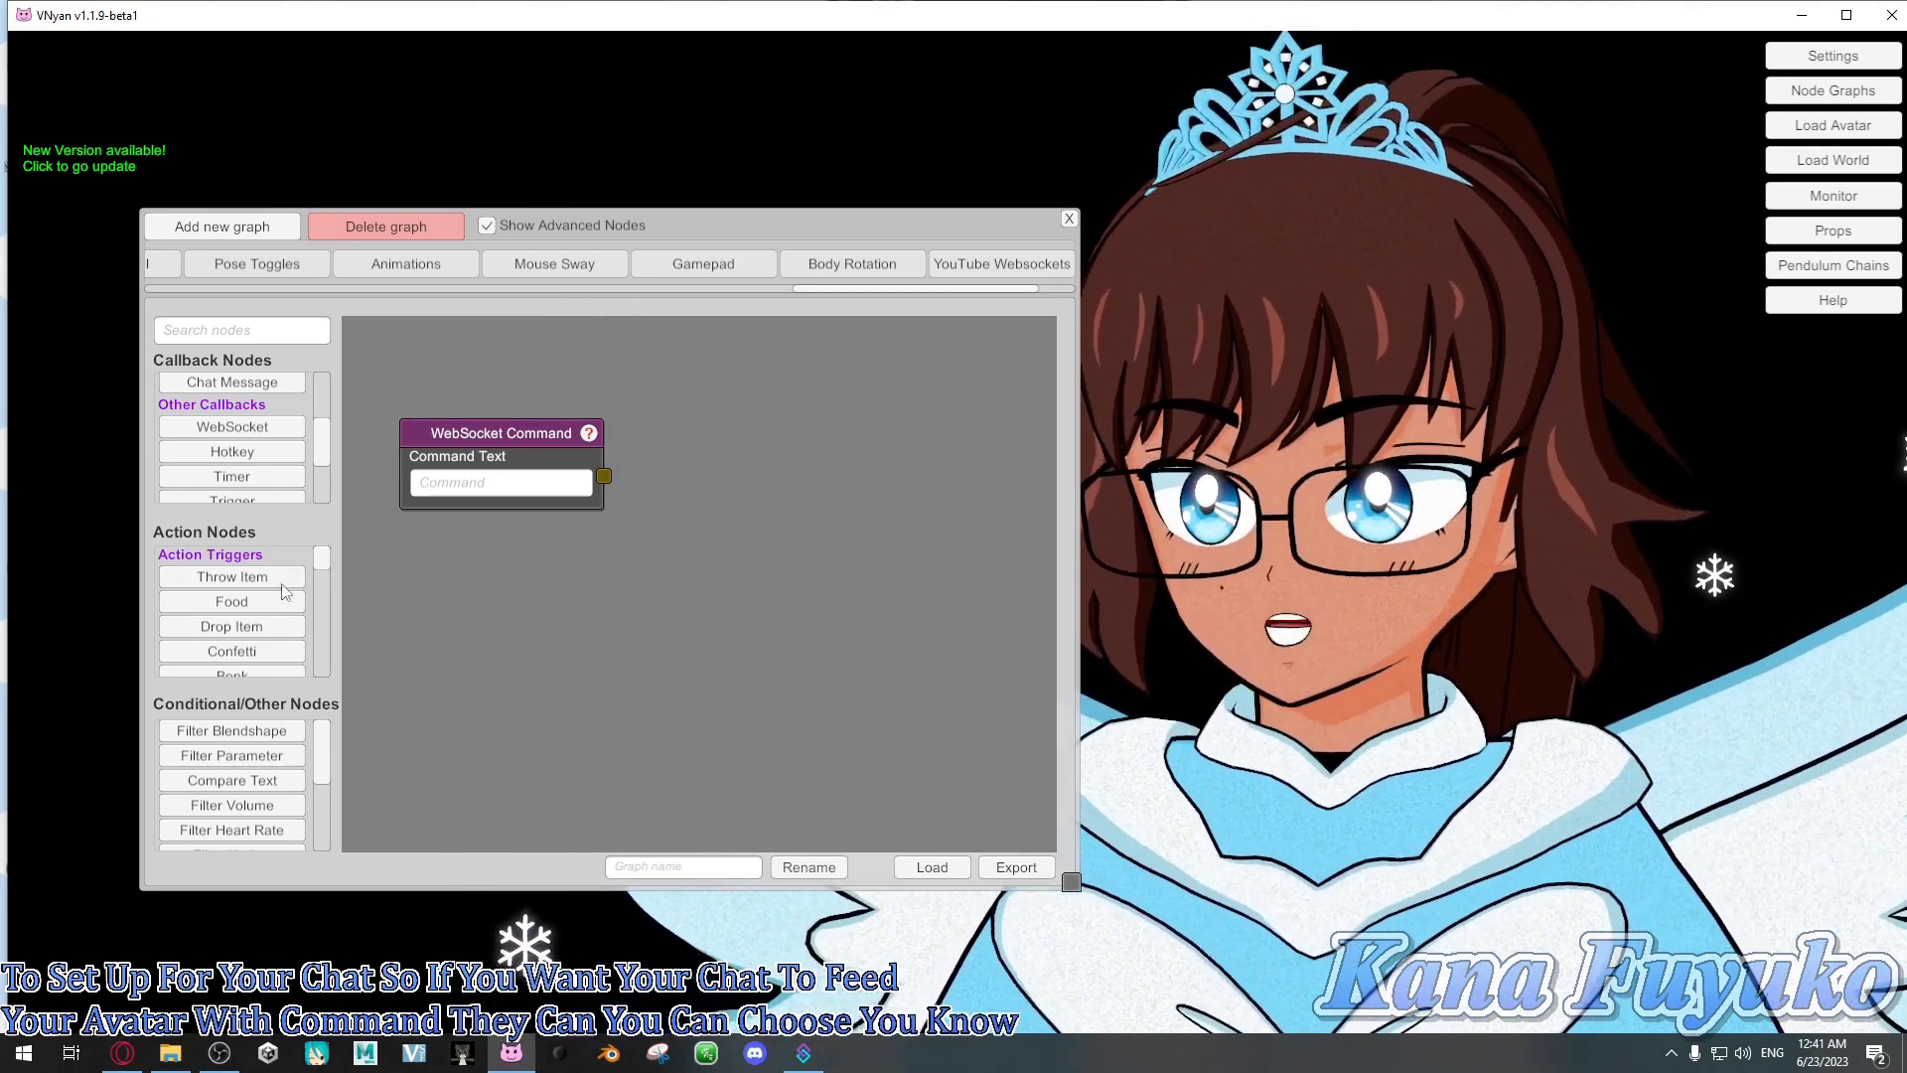
drag(252, 658, 772, 471)
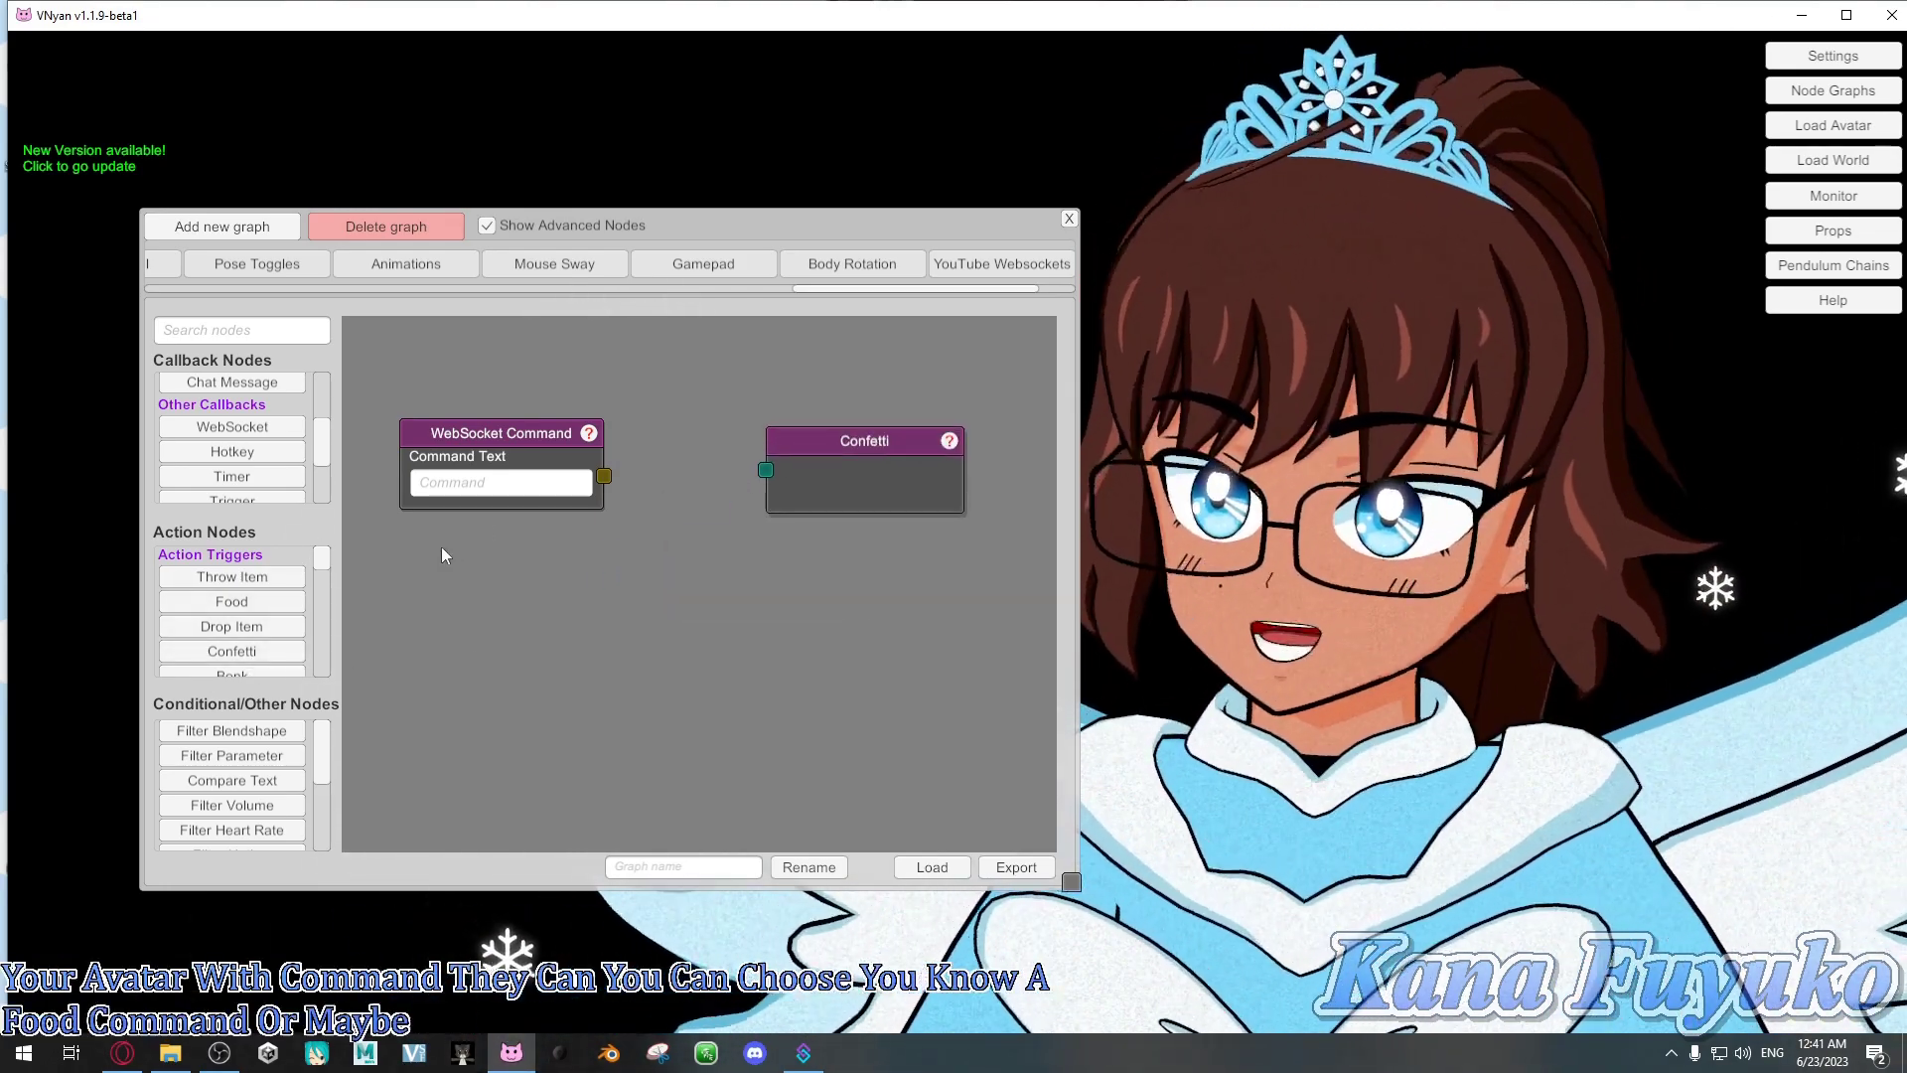
Swap Confetti for a Yeet node triggered by command Yeet2, with power 15 and 10-second respawn
right_click(815, 433)
click(835, 509)
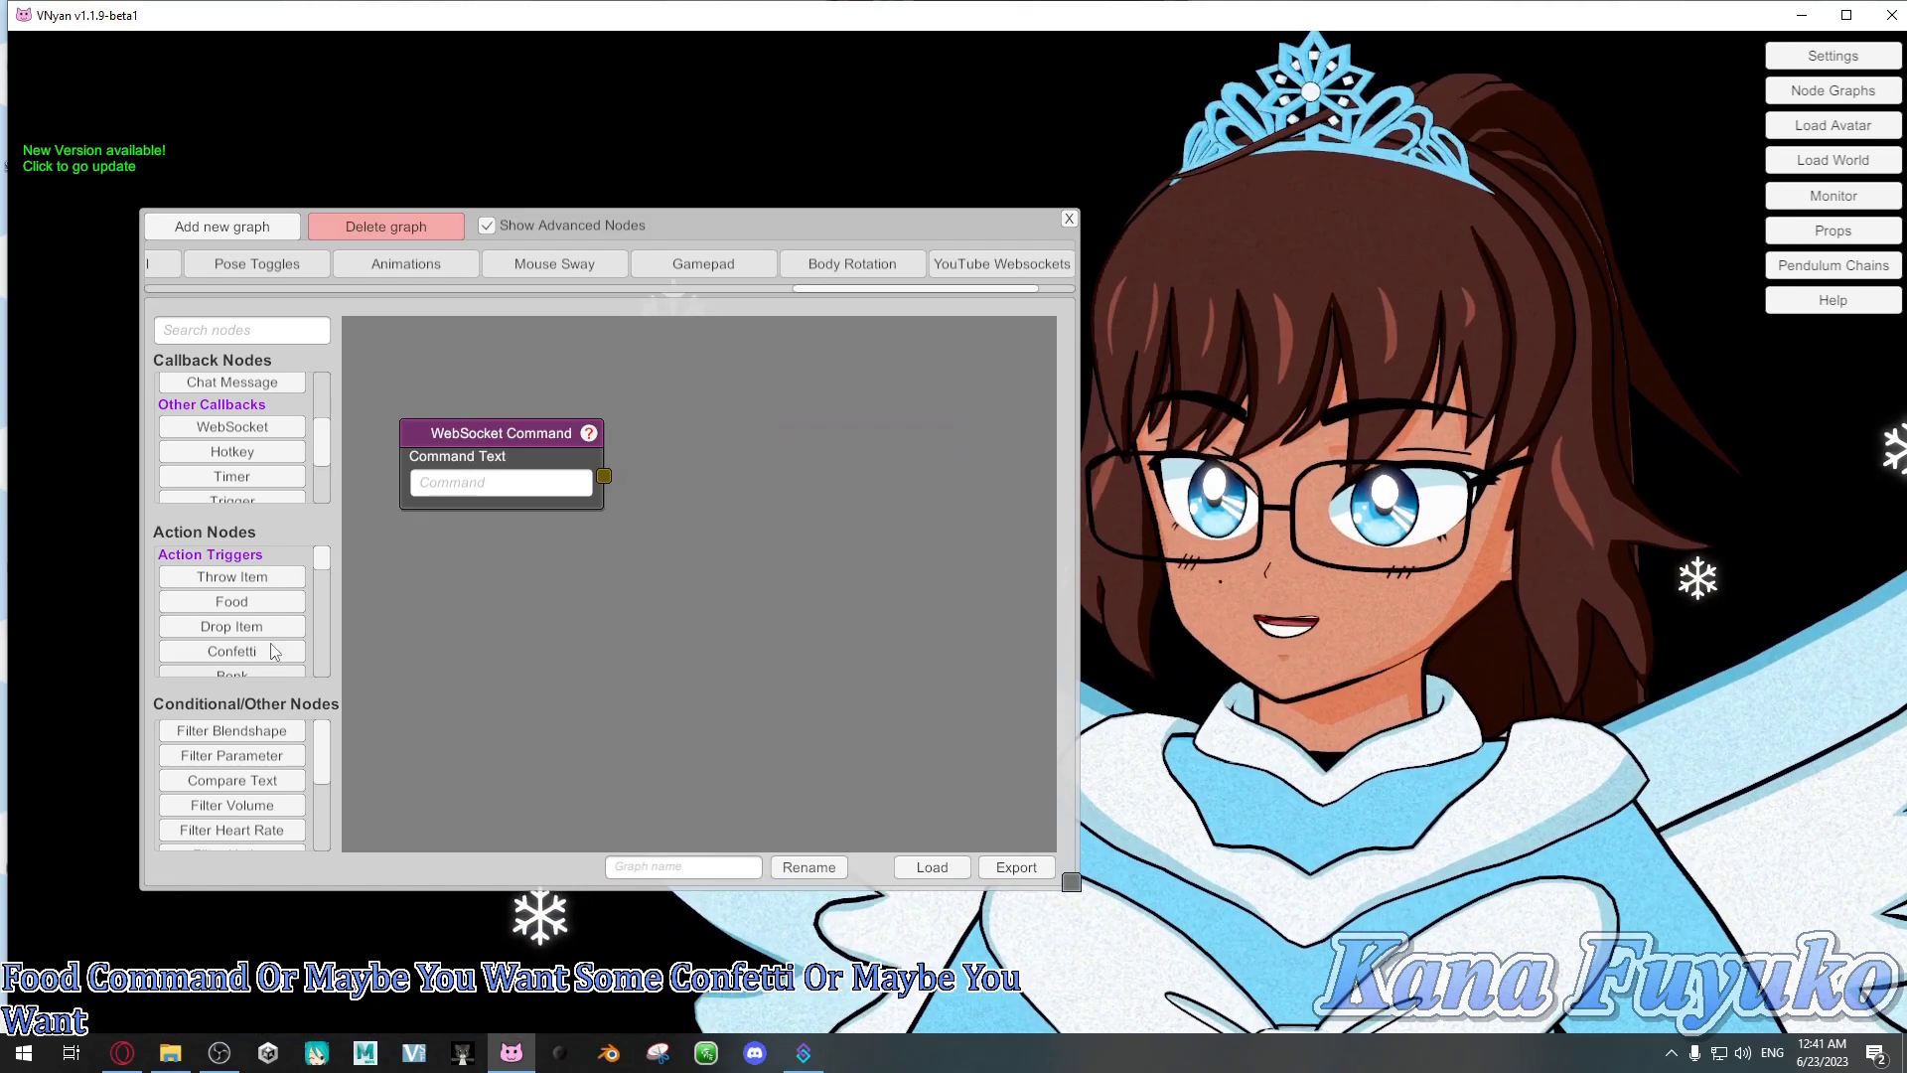
scroll(260, 636, down, 3)
click(253, 641)
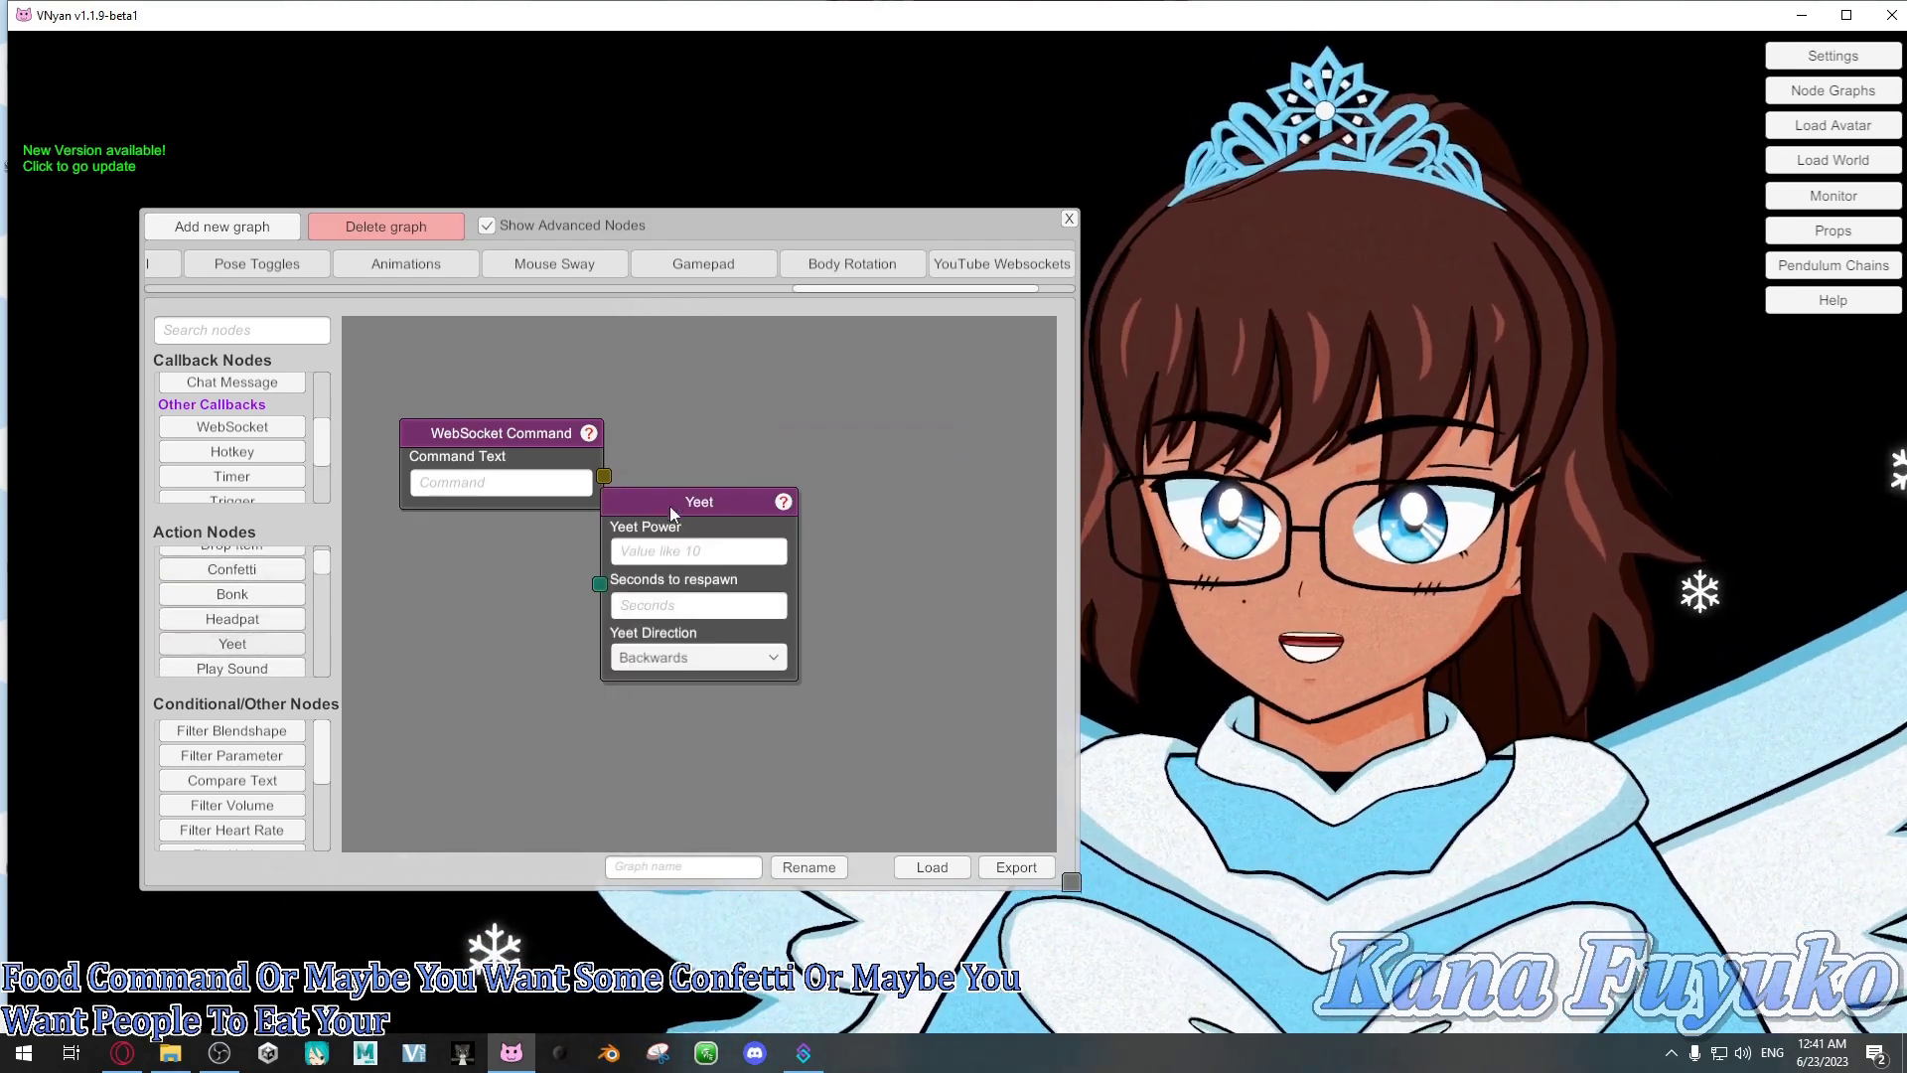
drag(670, 505, 806, 397)
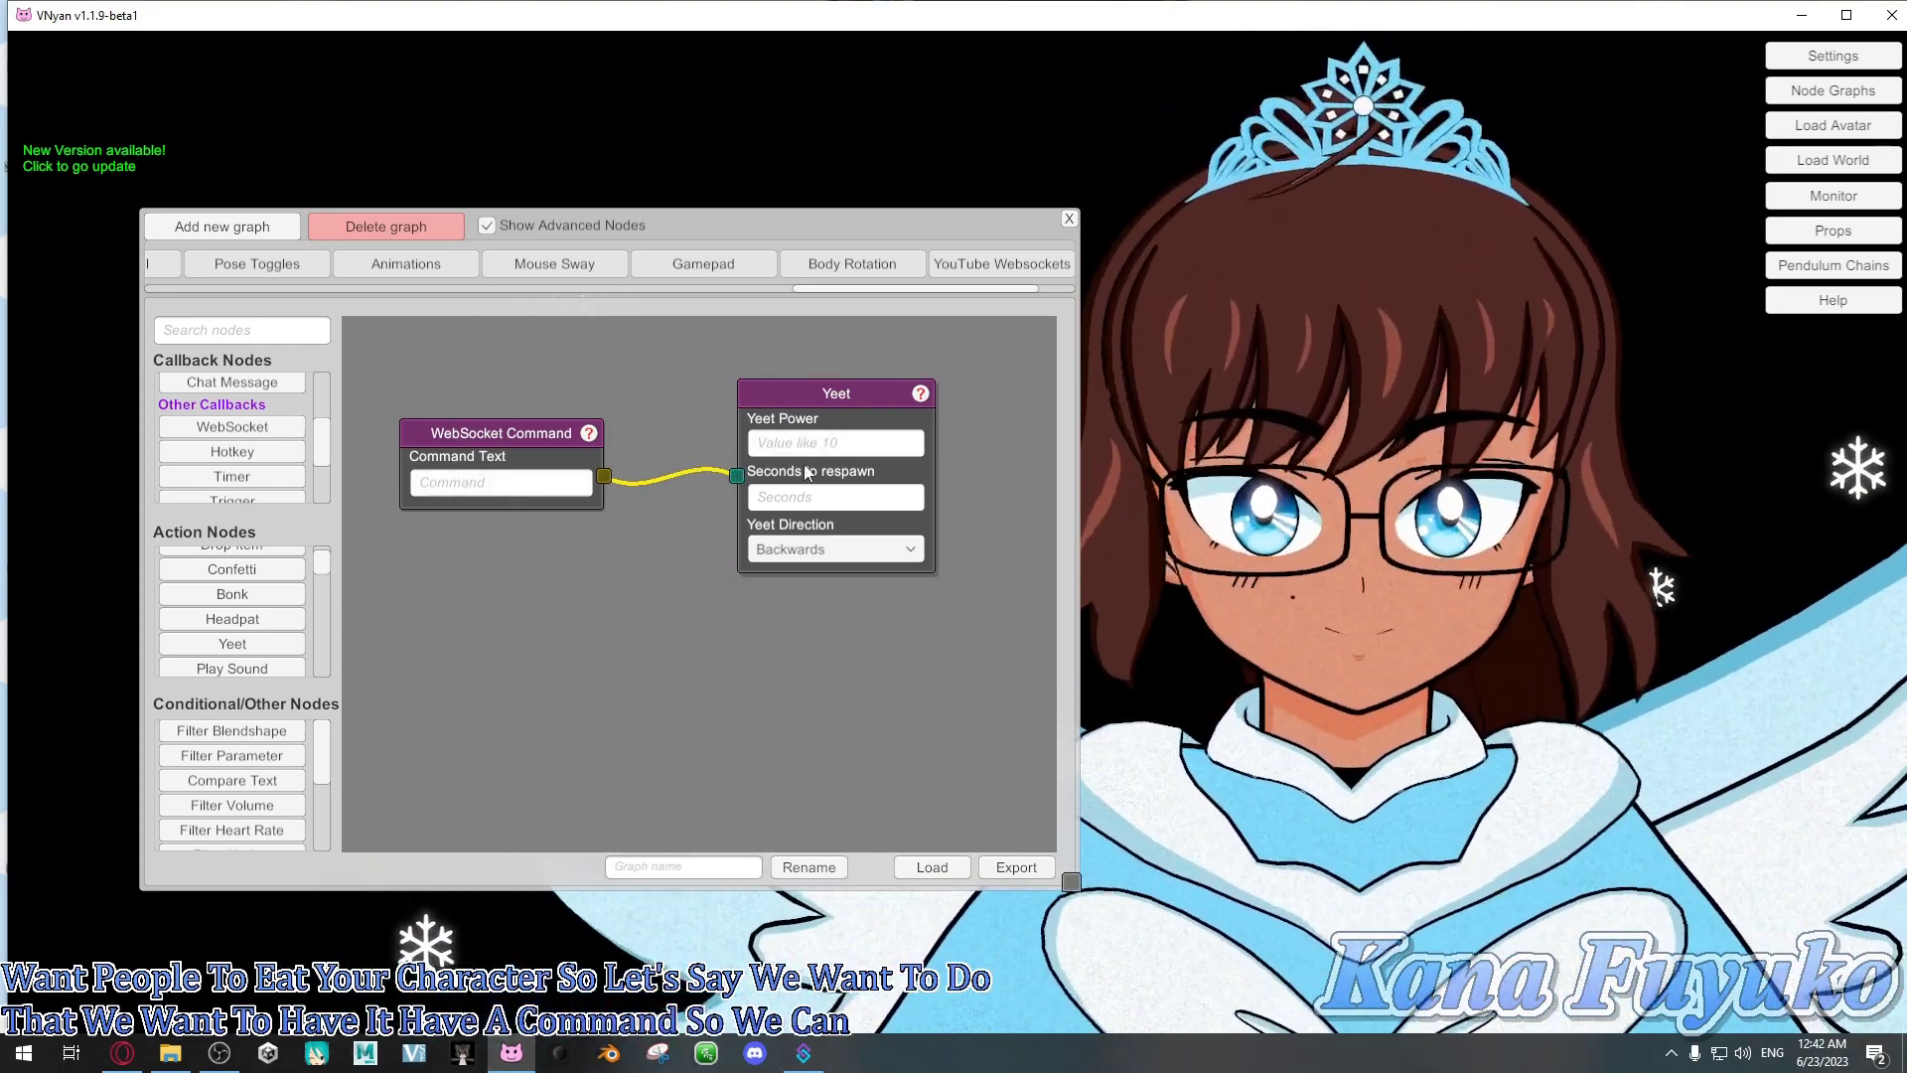
drag(790, 266, 690, 263)
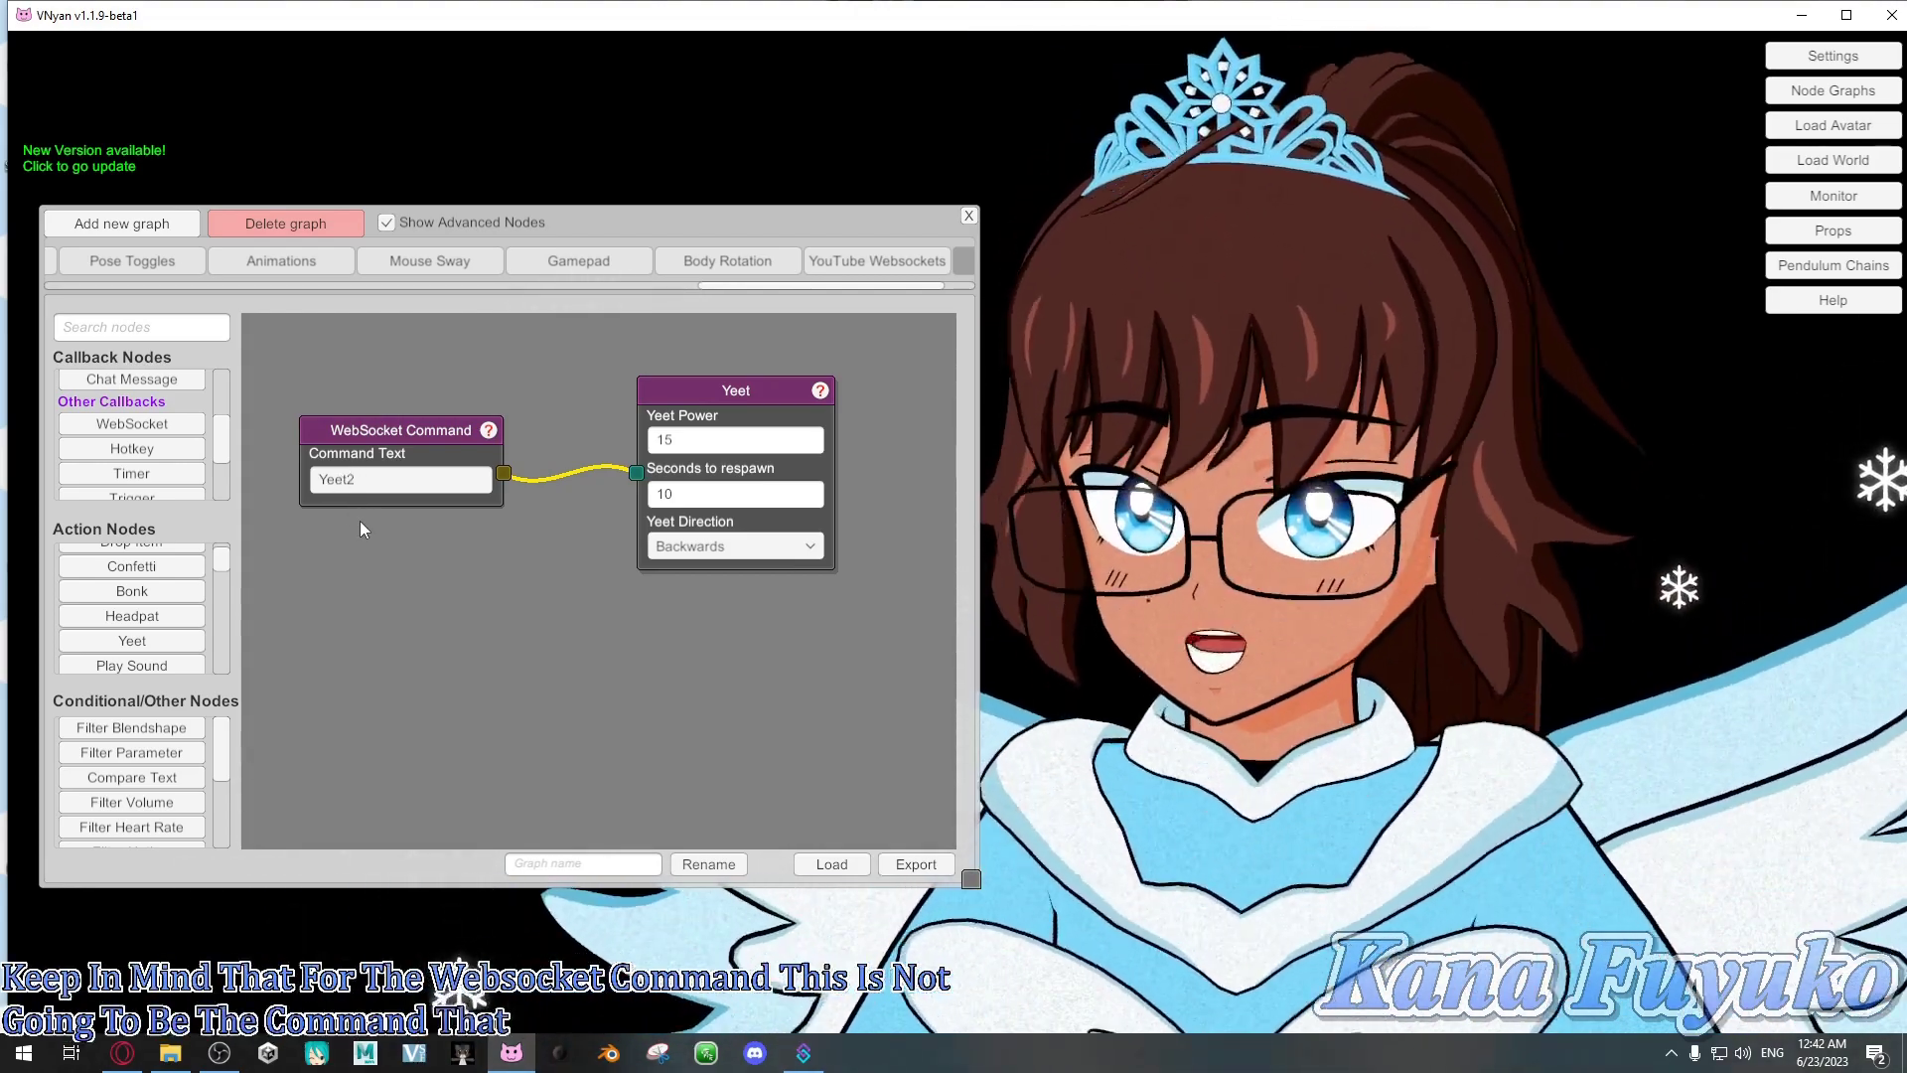
drag(373, 482, 303, 484)
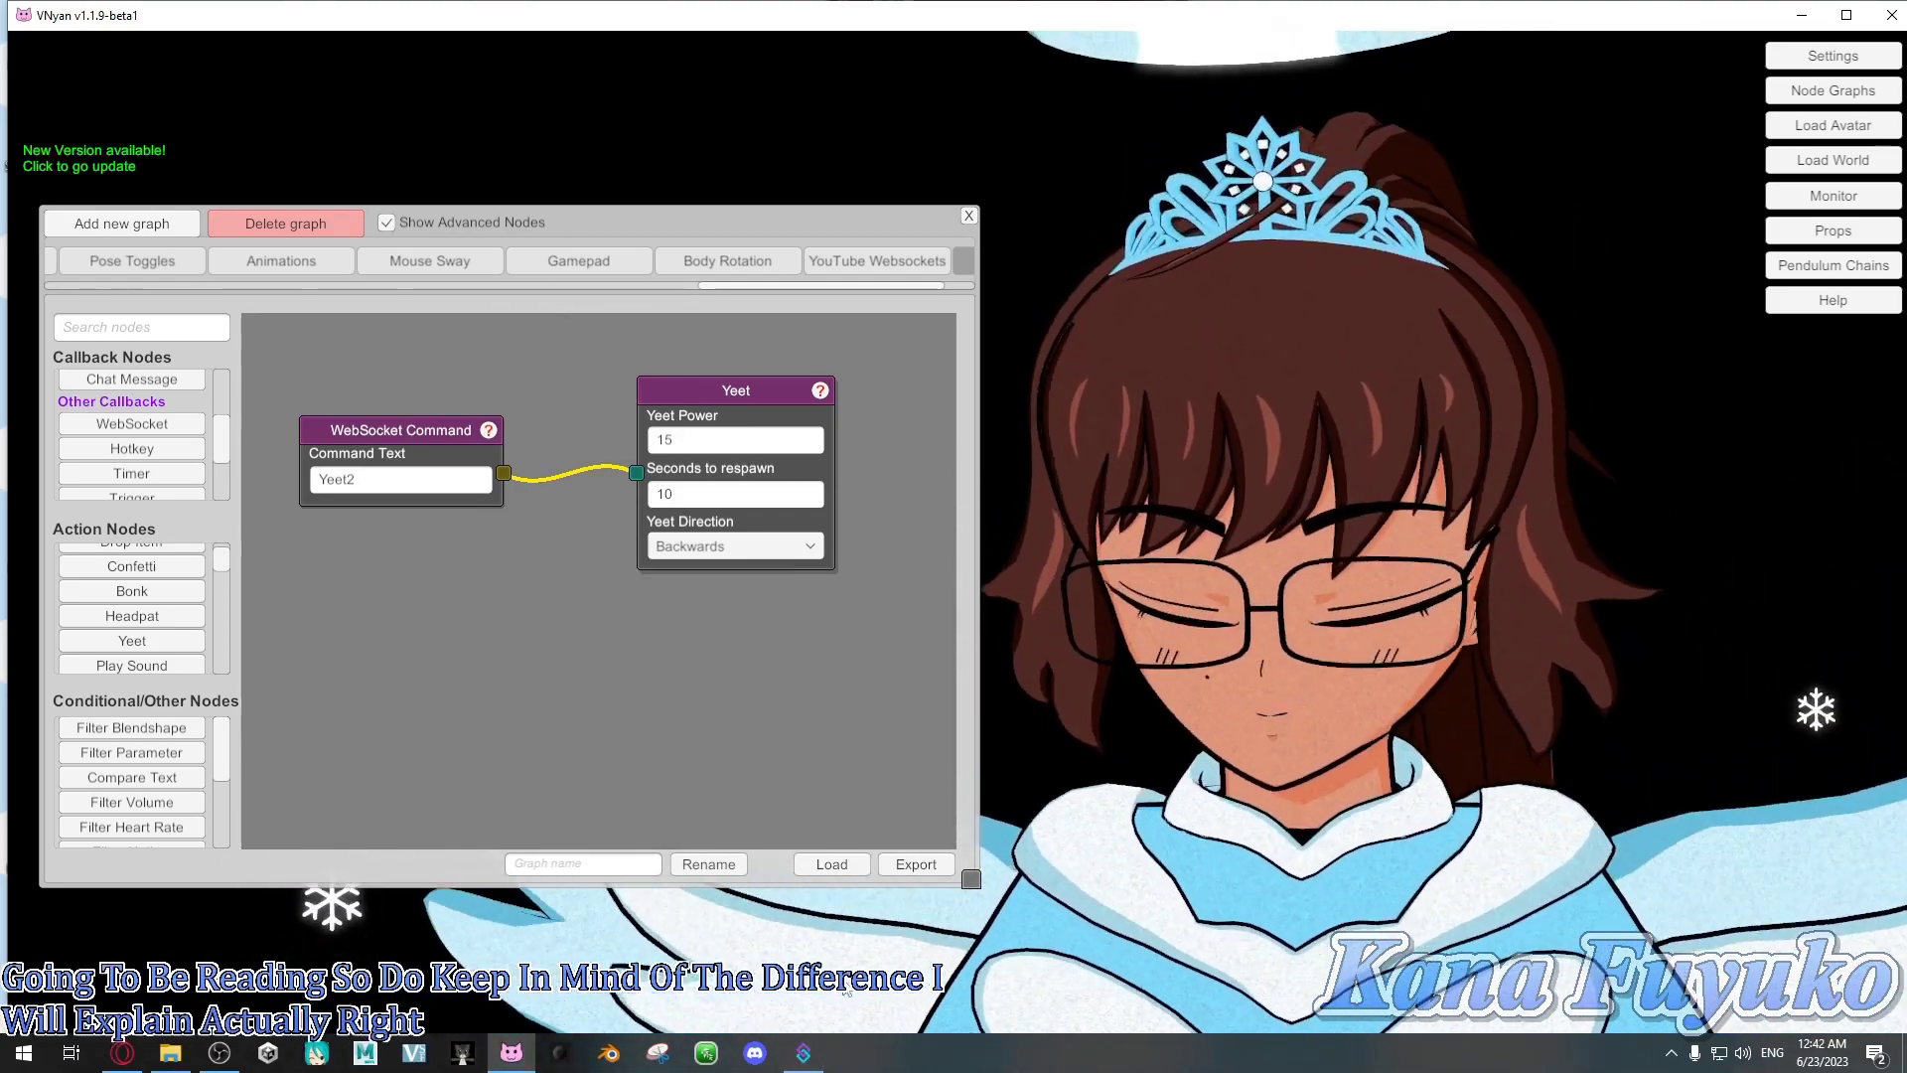
Add a Streamer.bot websocket client 'VNyan' at ws://127.0.0.1:8000/vnyan with Auto Connect and Reconnect
click(804, 1052)
drag(685, 230, 715, 298)
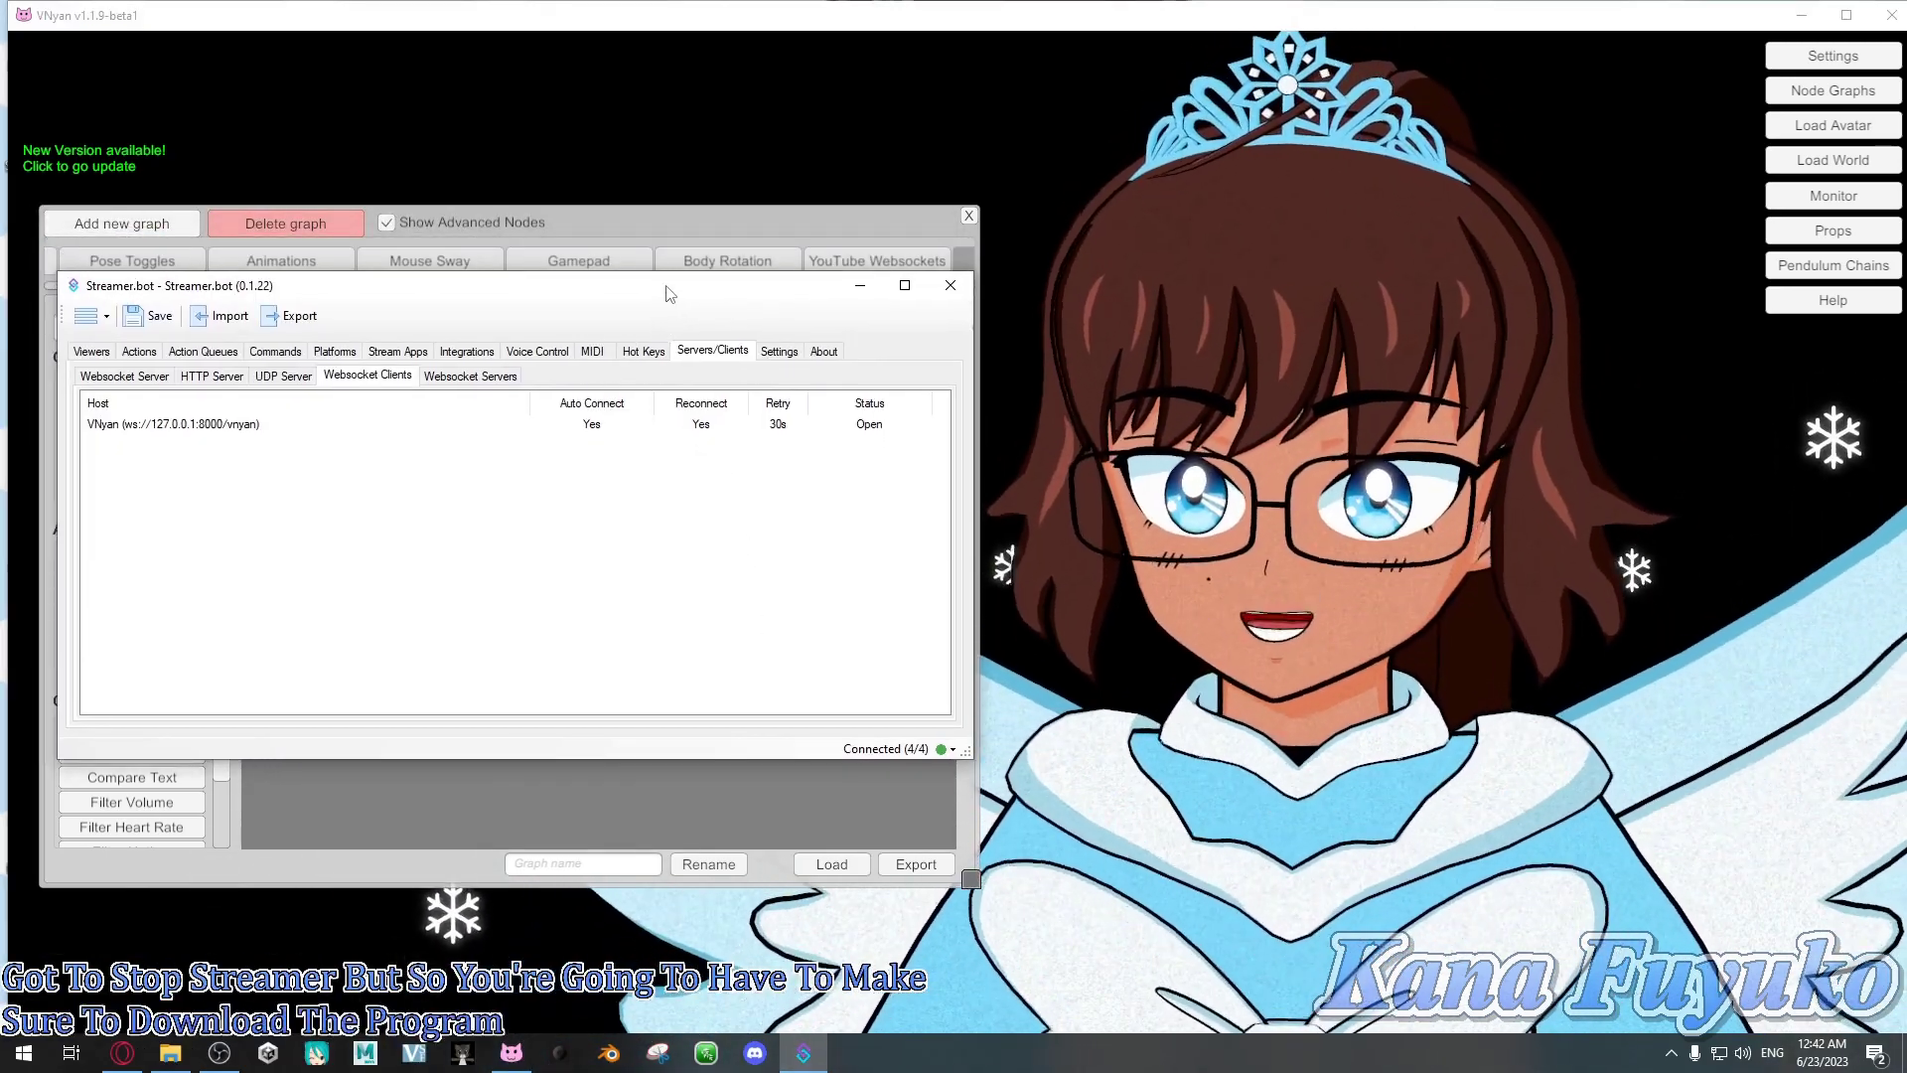
drag(670, 296, 662, 309)
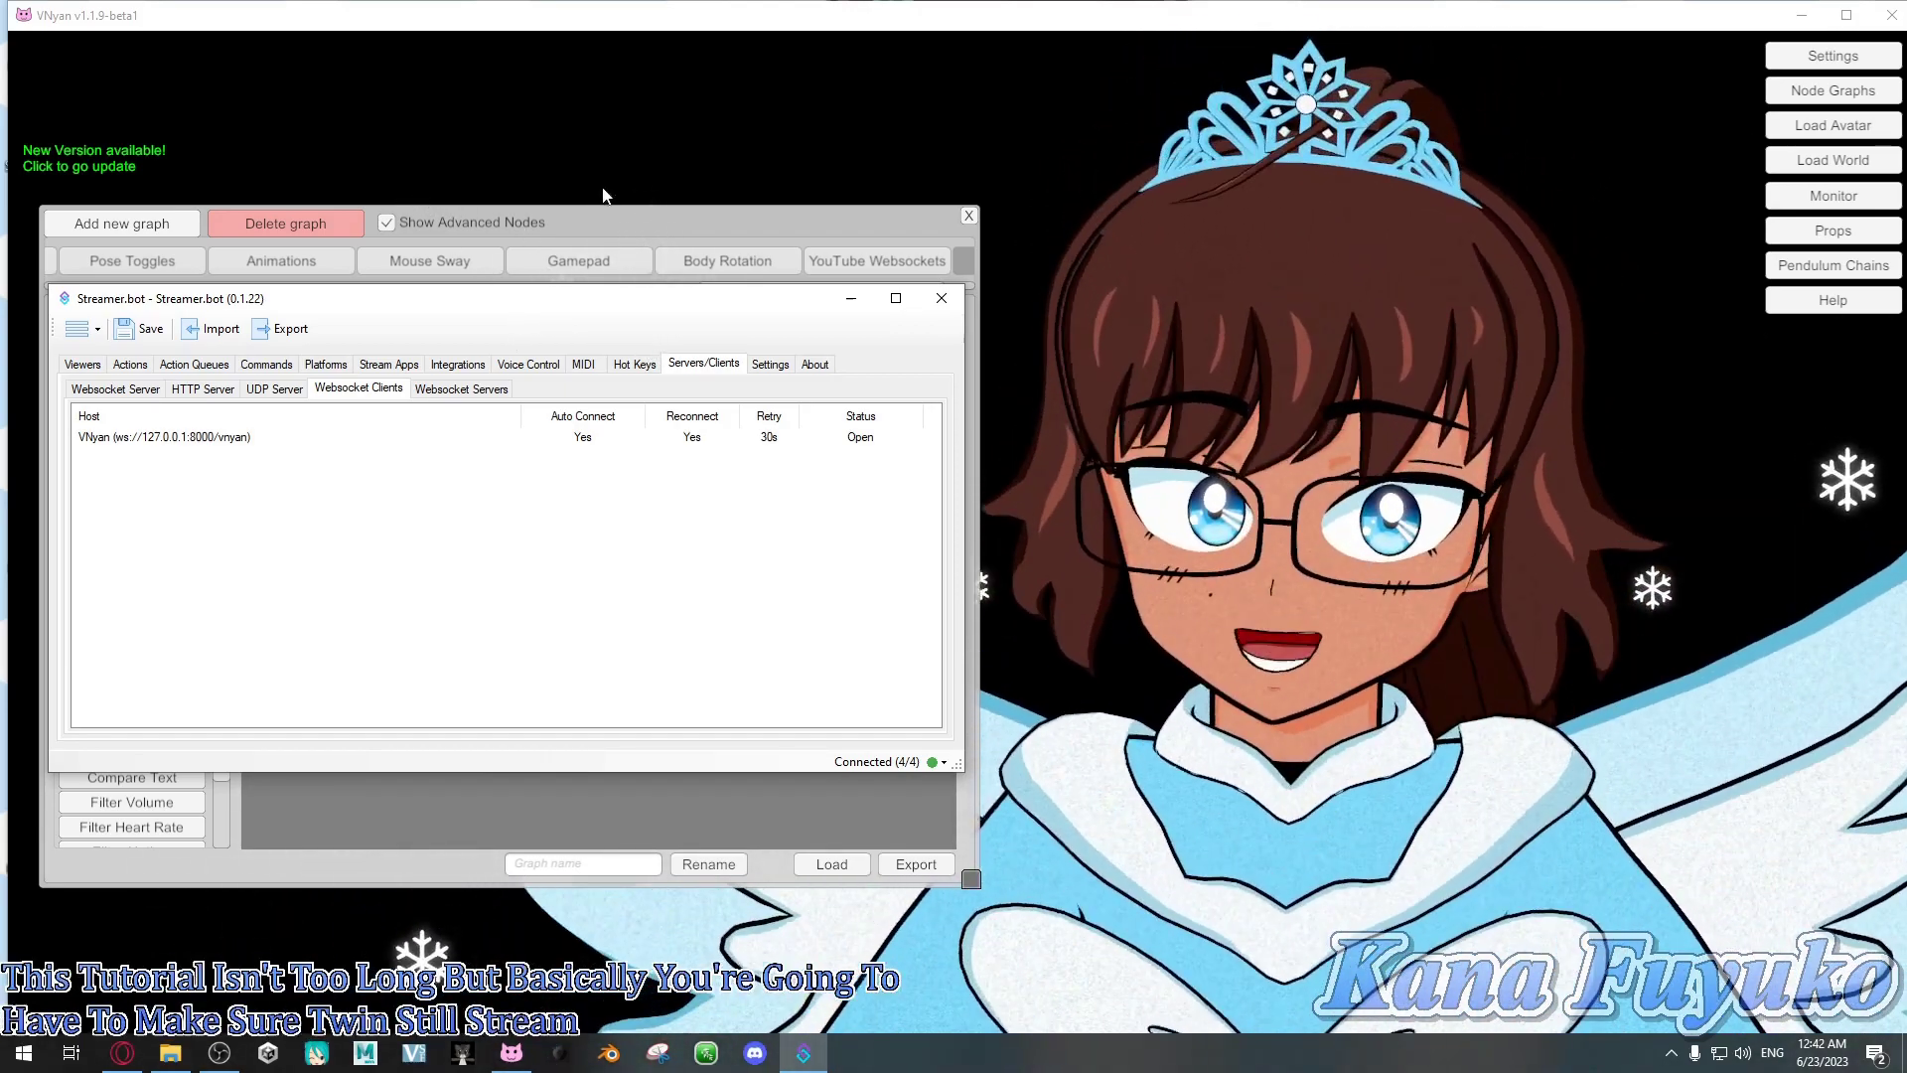
drag(649, 325, 734, 360)
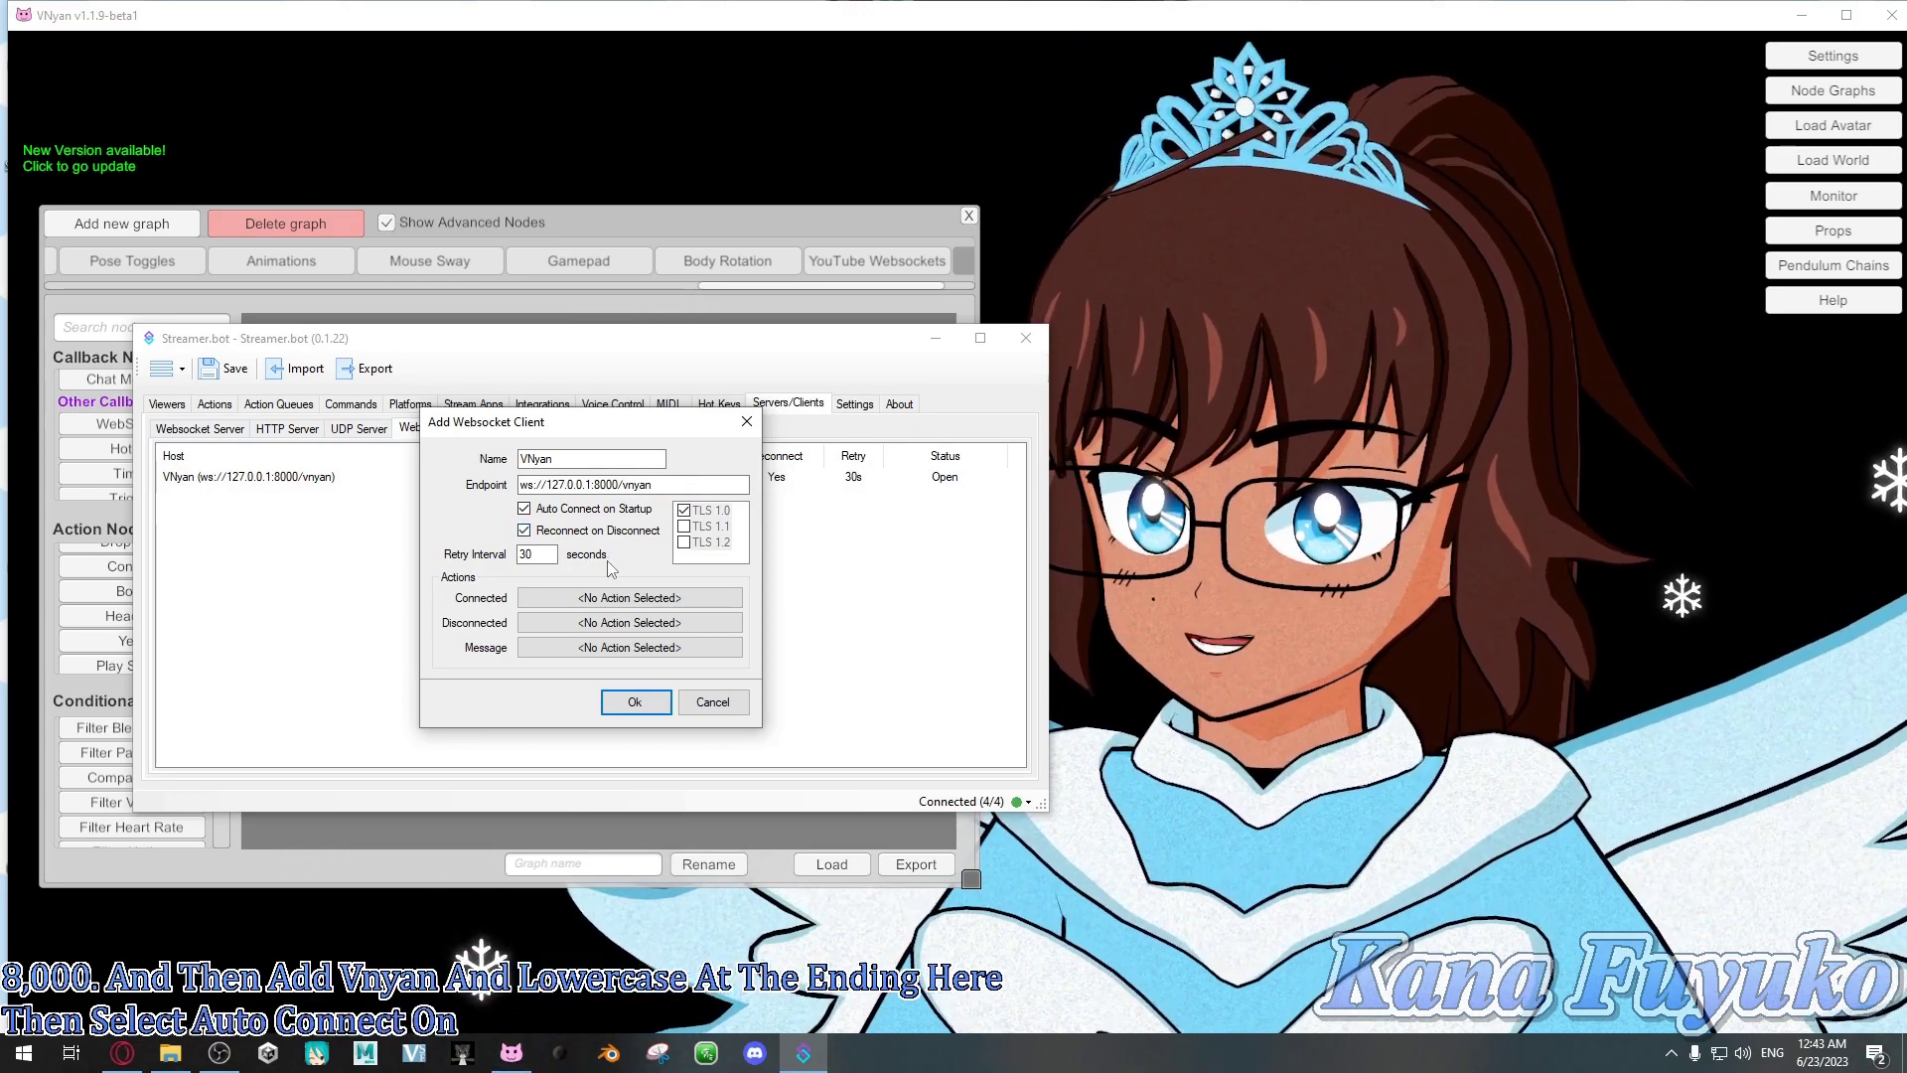
Cancel the dialog, then inspect the VNyan client's connection options, leaving it connected
click(714, 702)
click(593, 479)
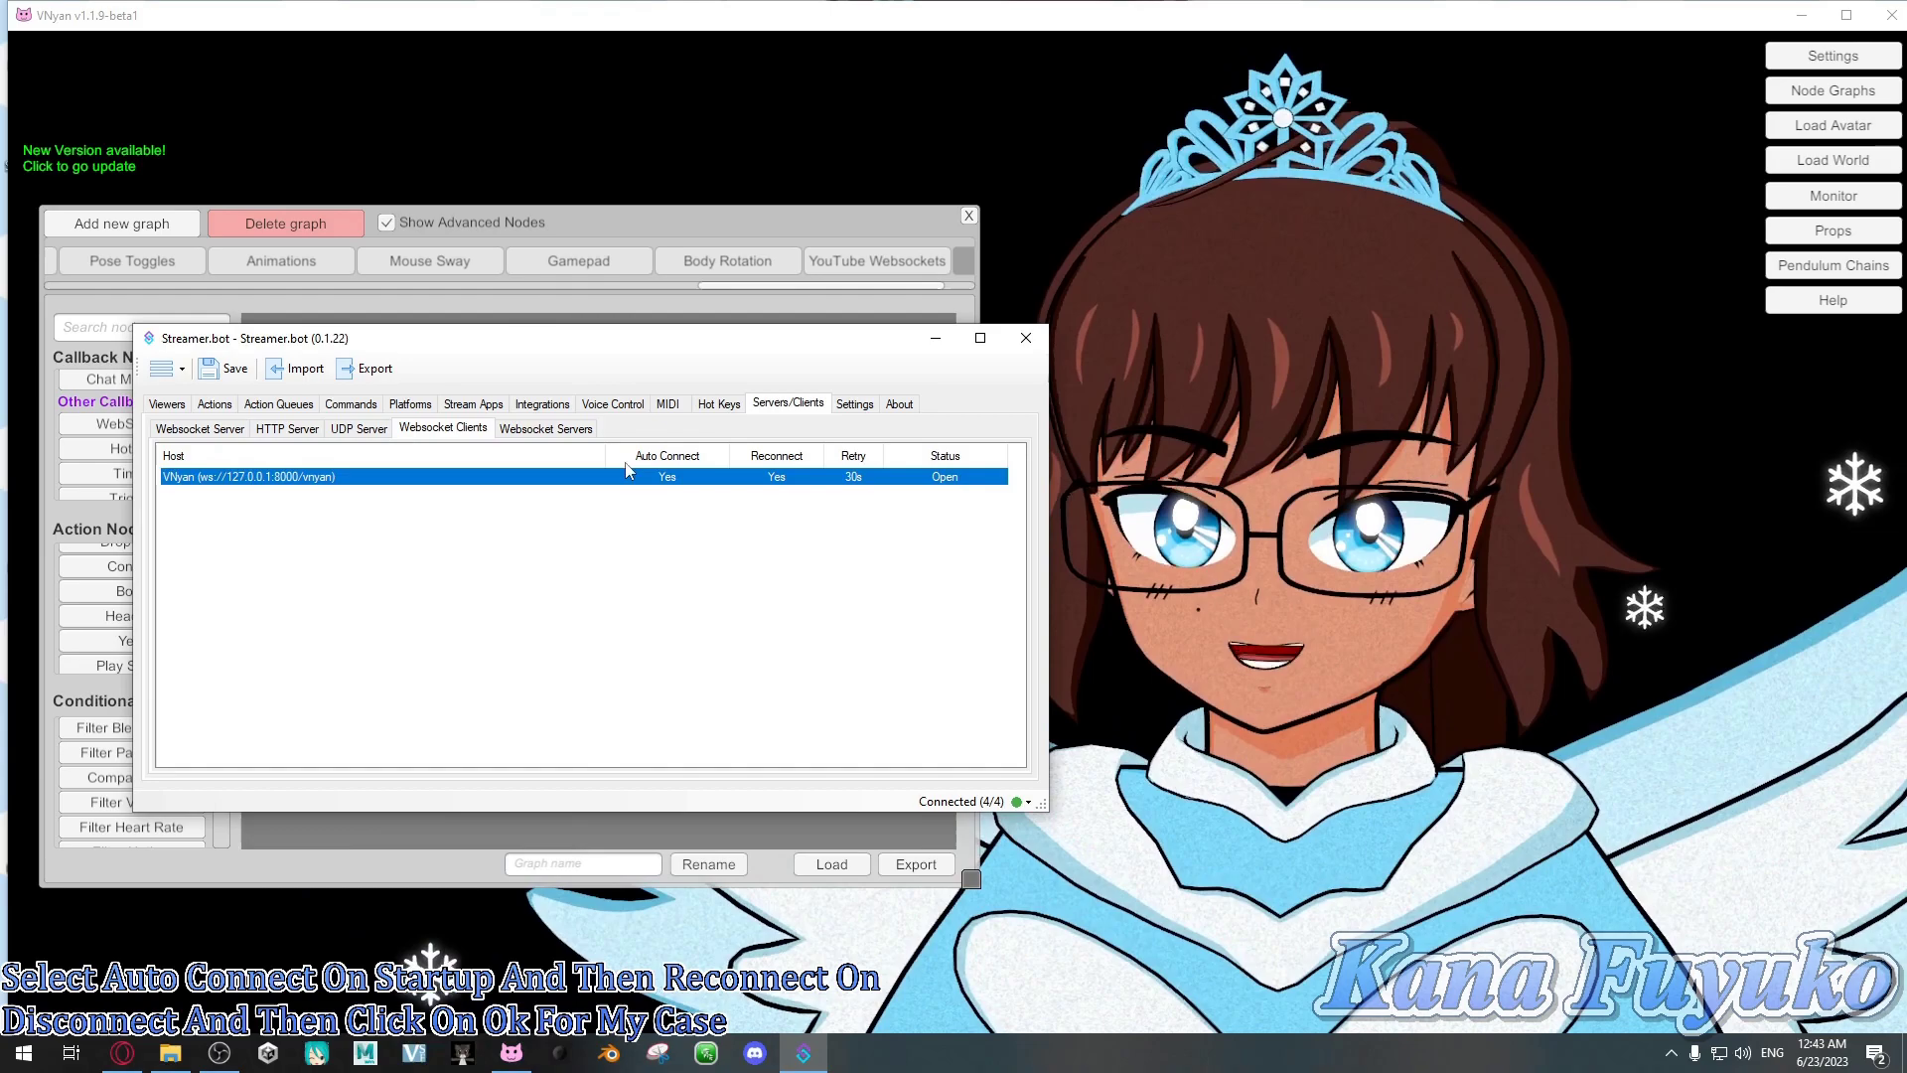
right_click(370, 480)
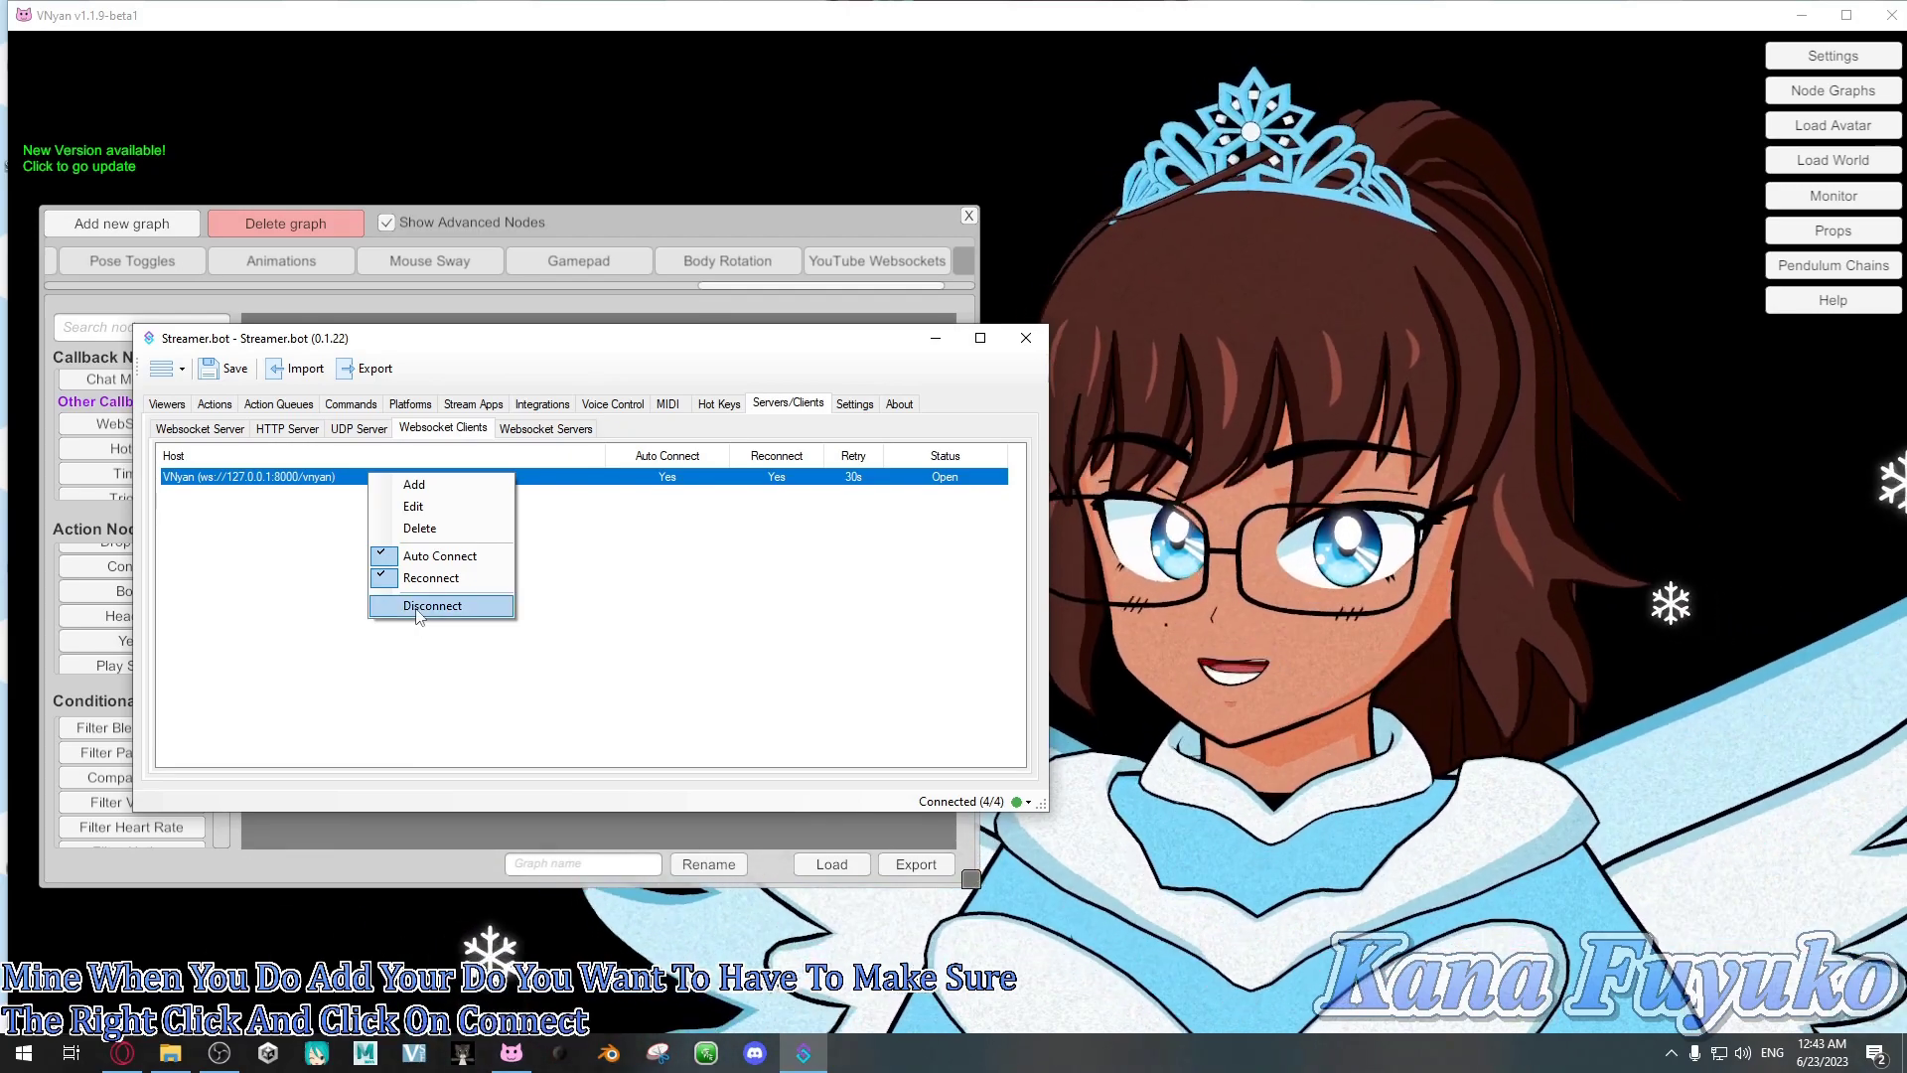
click(758, 558)
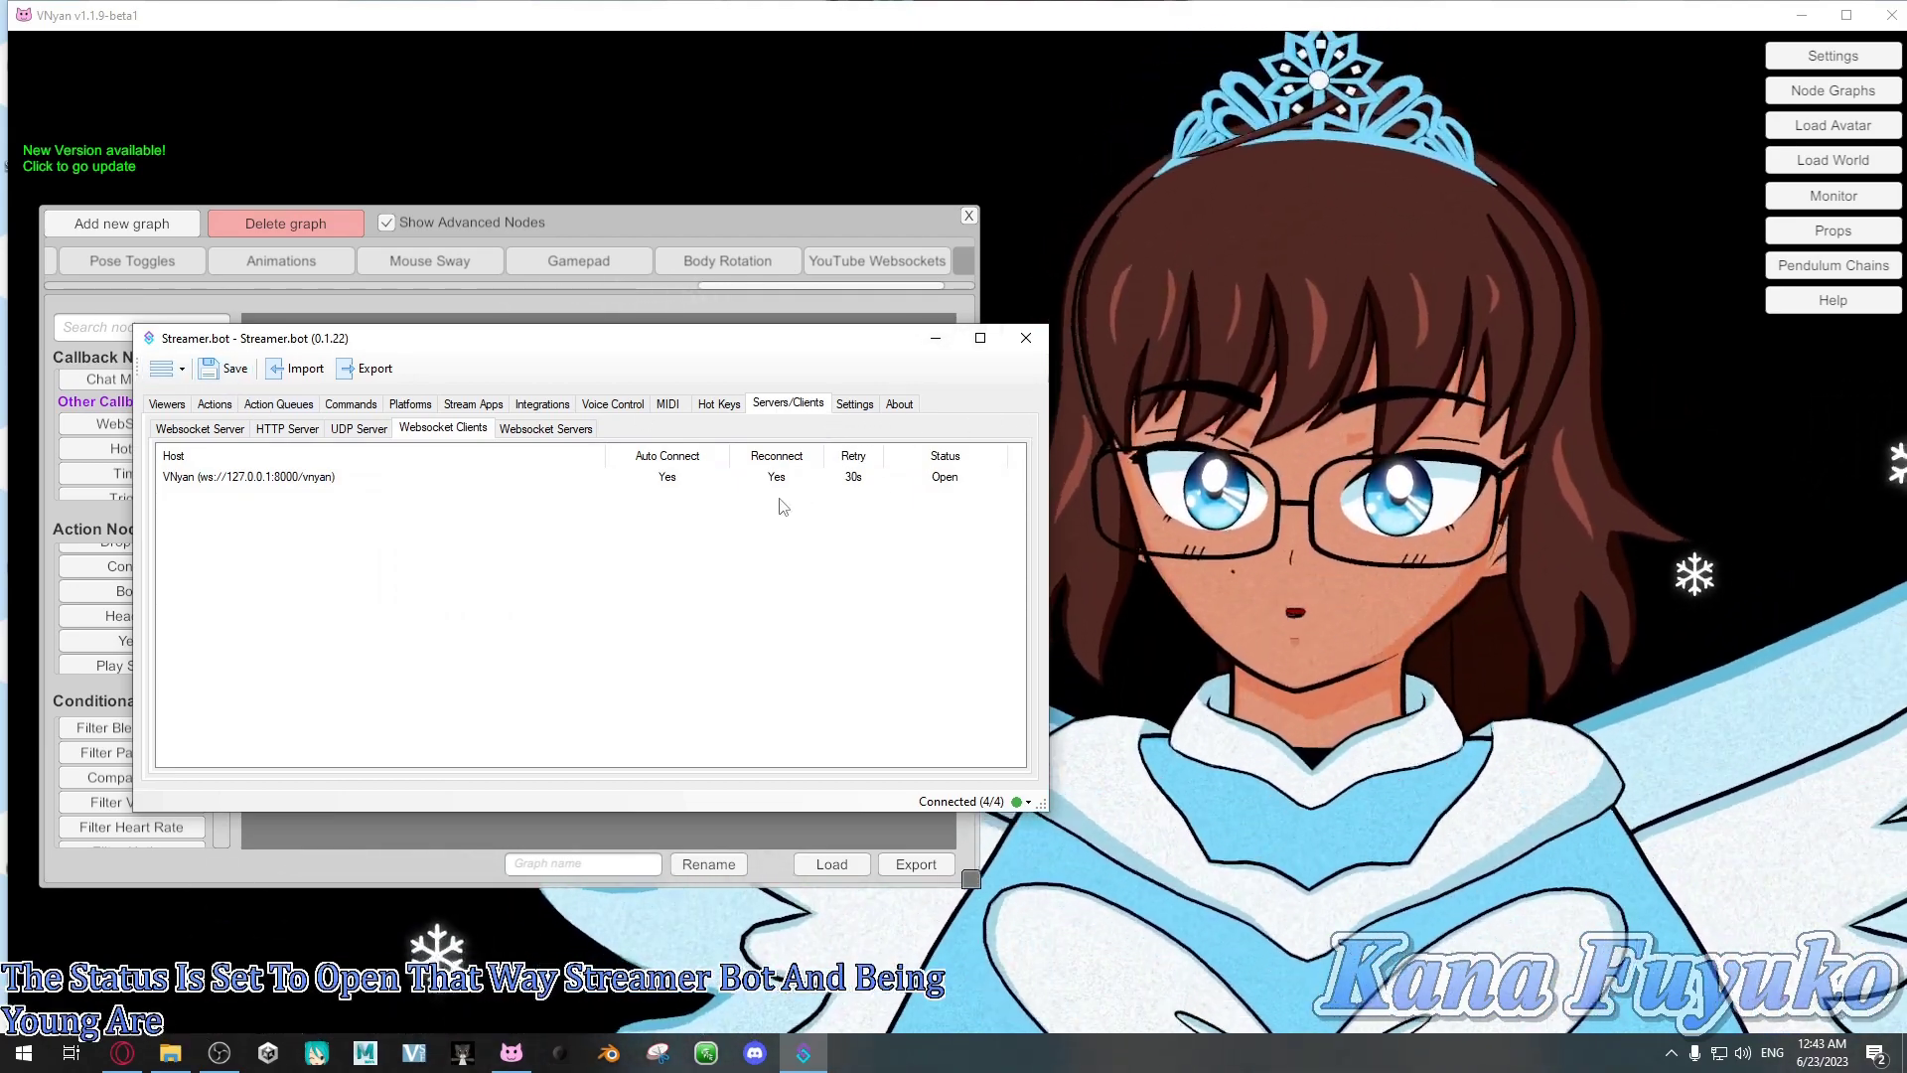
Check the Twitch and YouTube account connections, then go to the Actions list
click(410, 404)
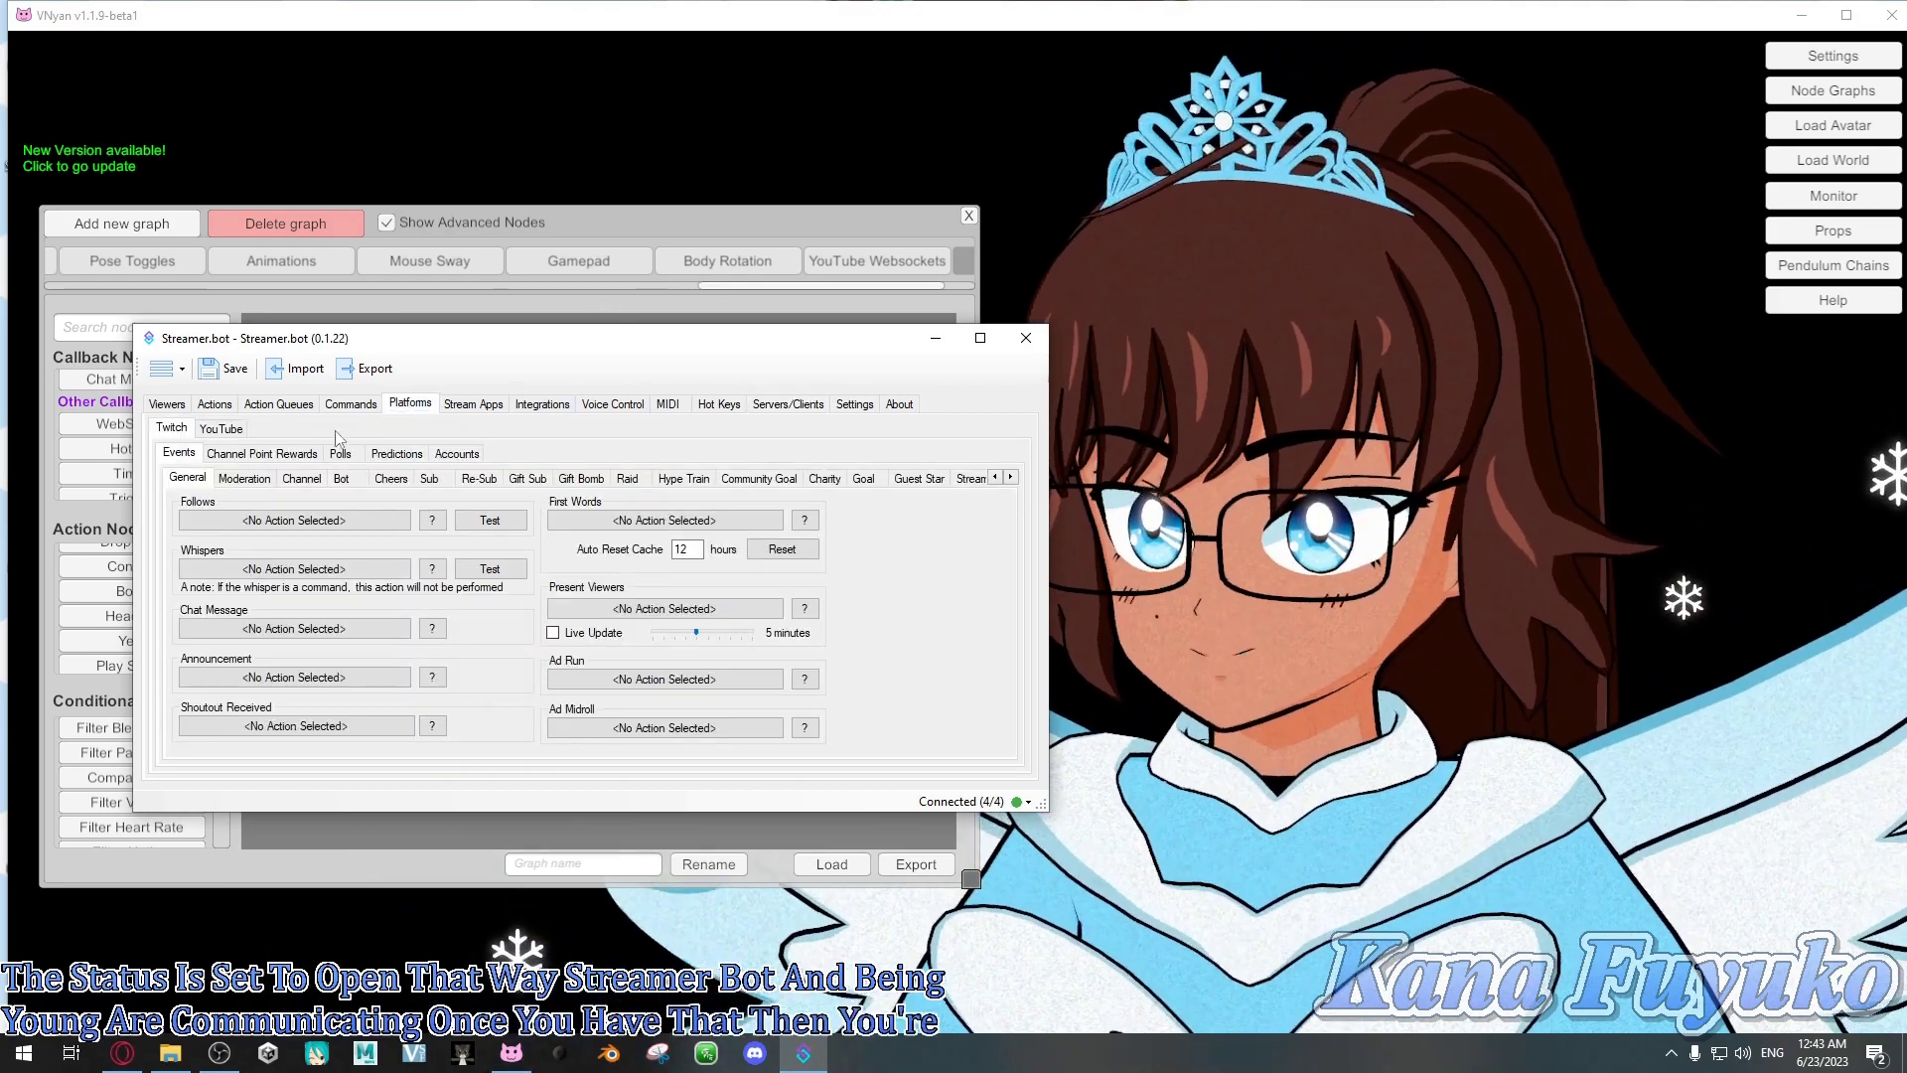
click(457, 453)
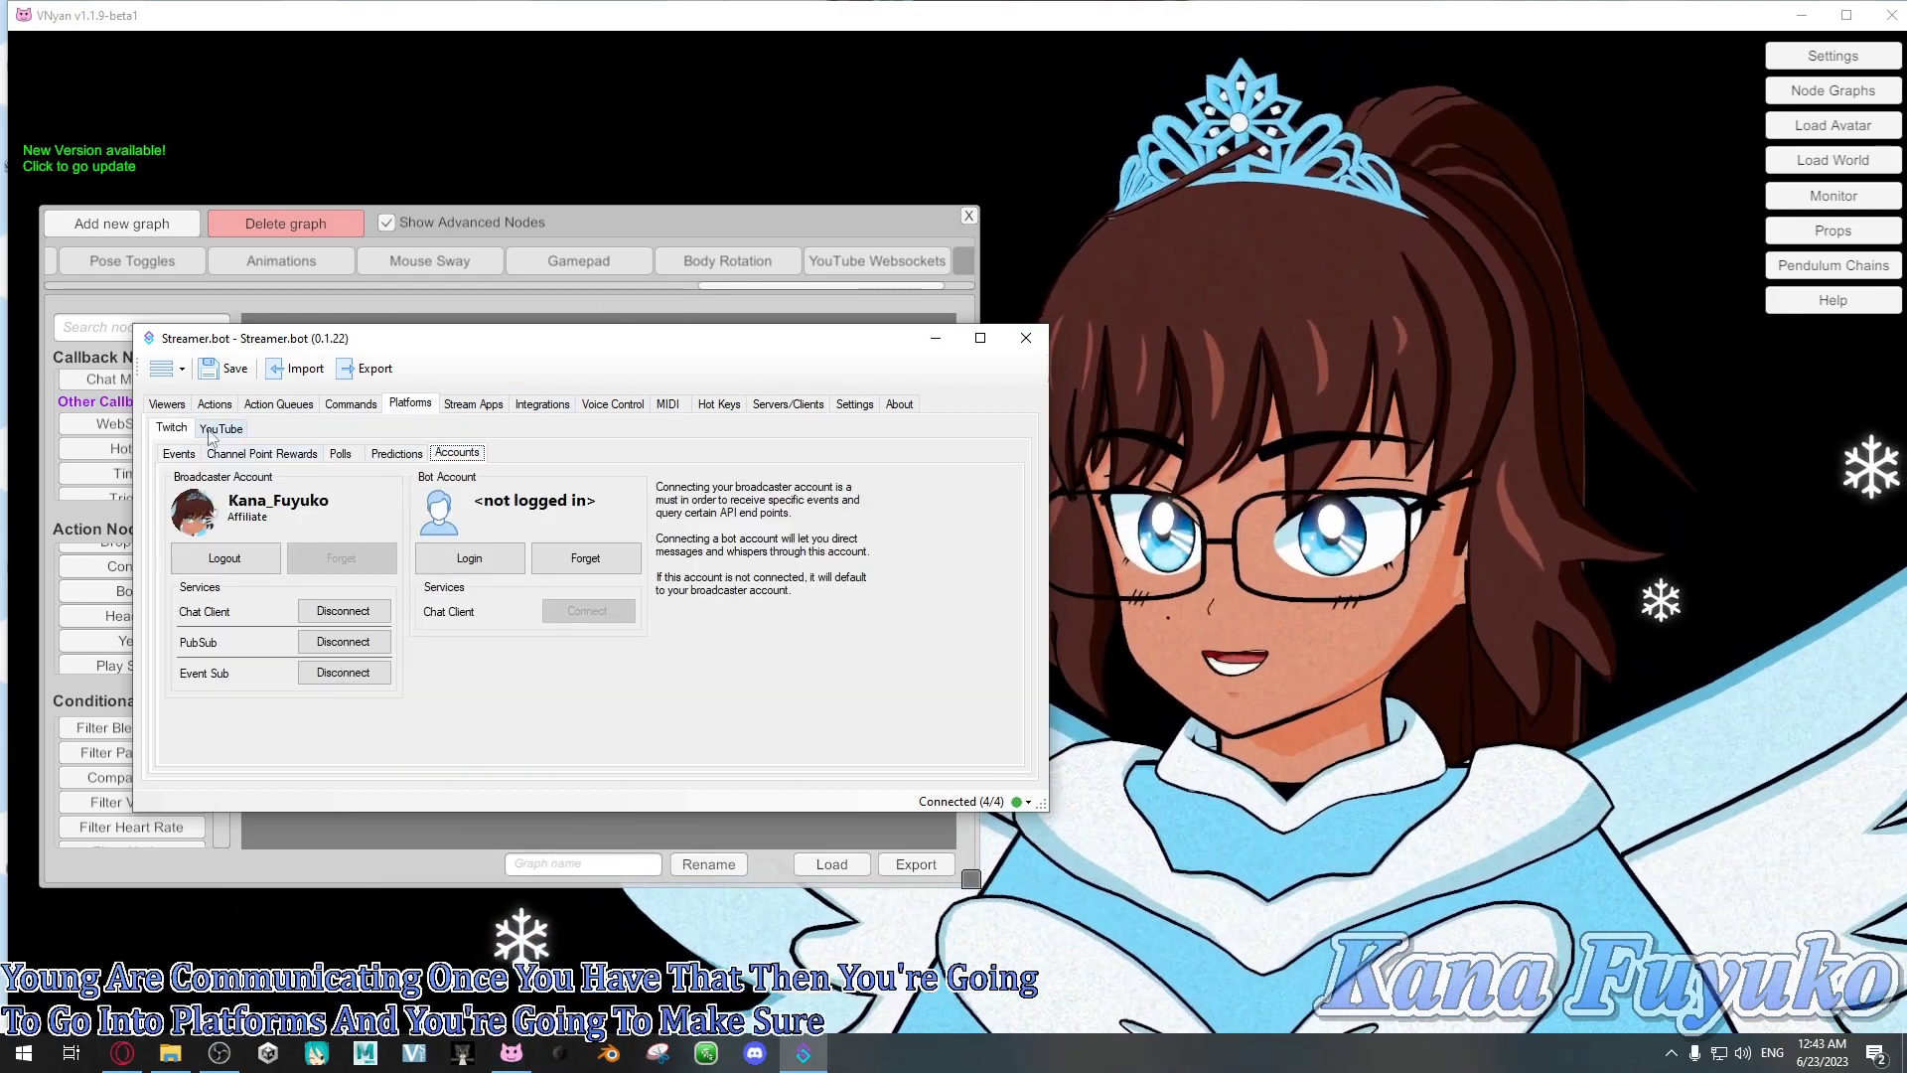
click(220, 428)
click(532, 453)
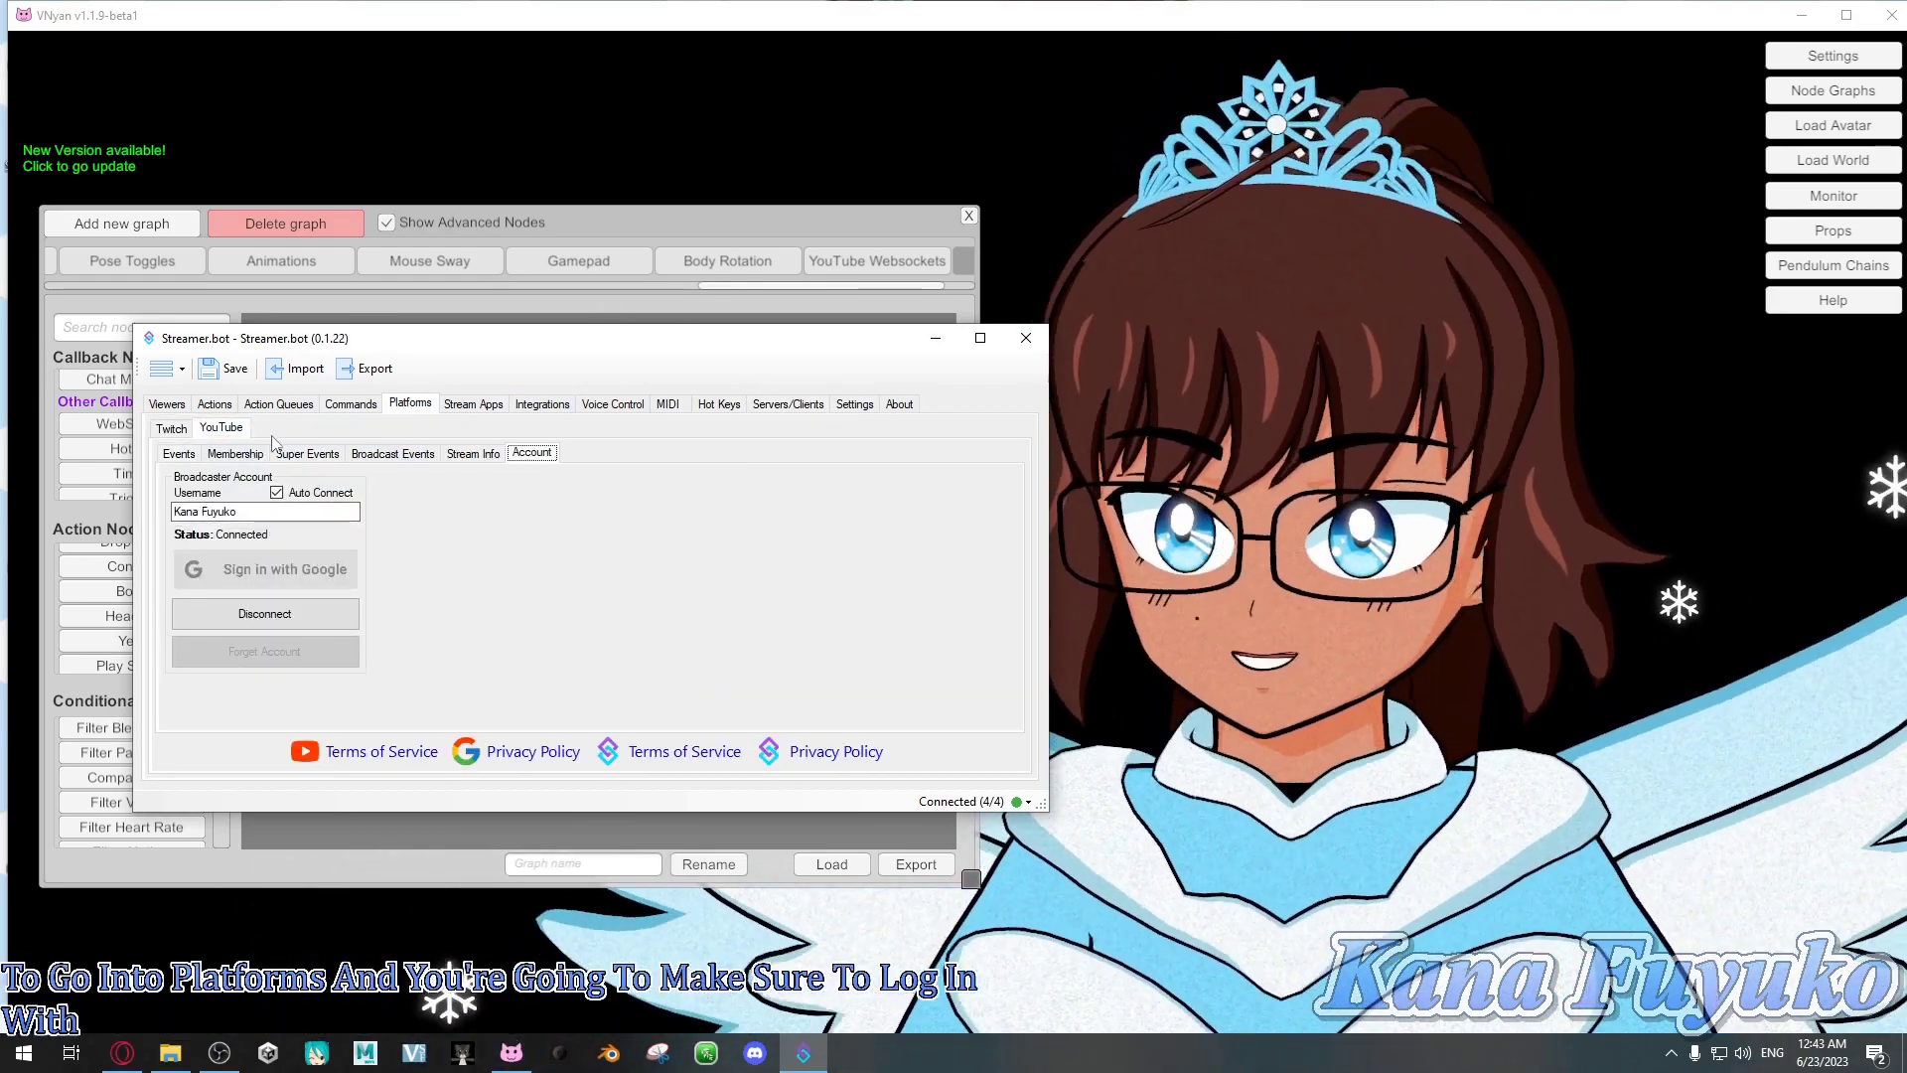
click(171, 428)
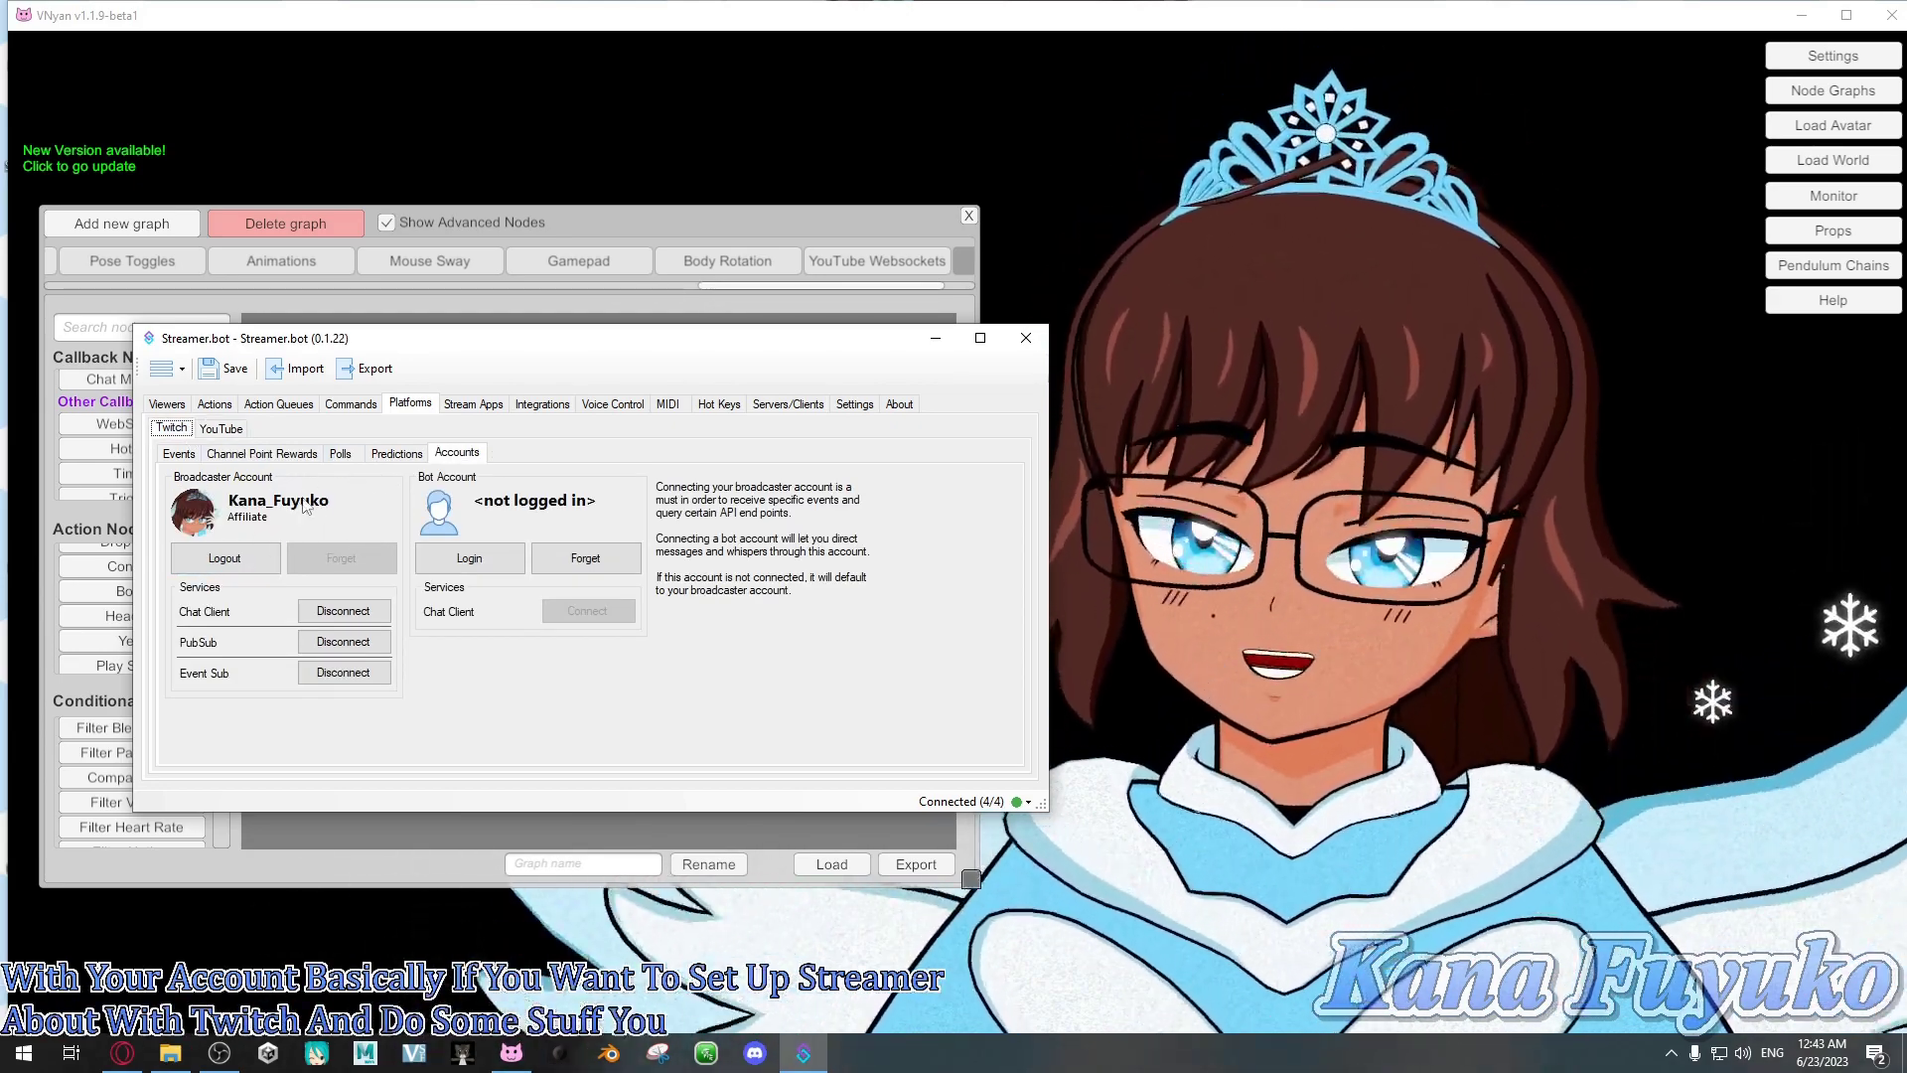
click(220, 429)
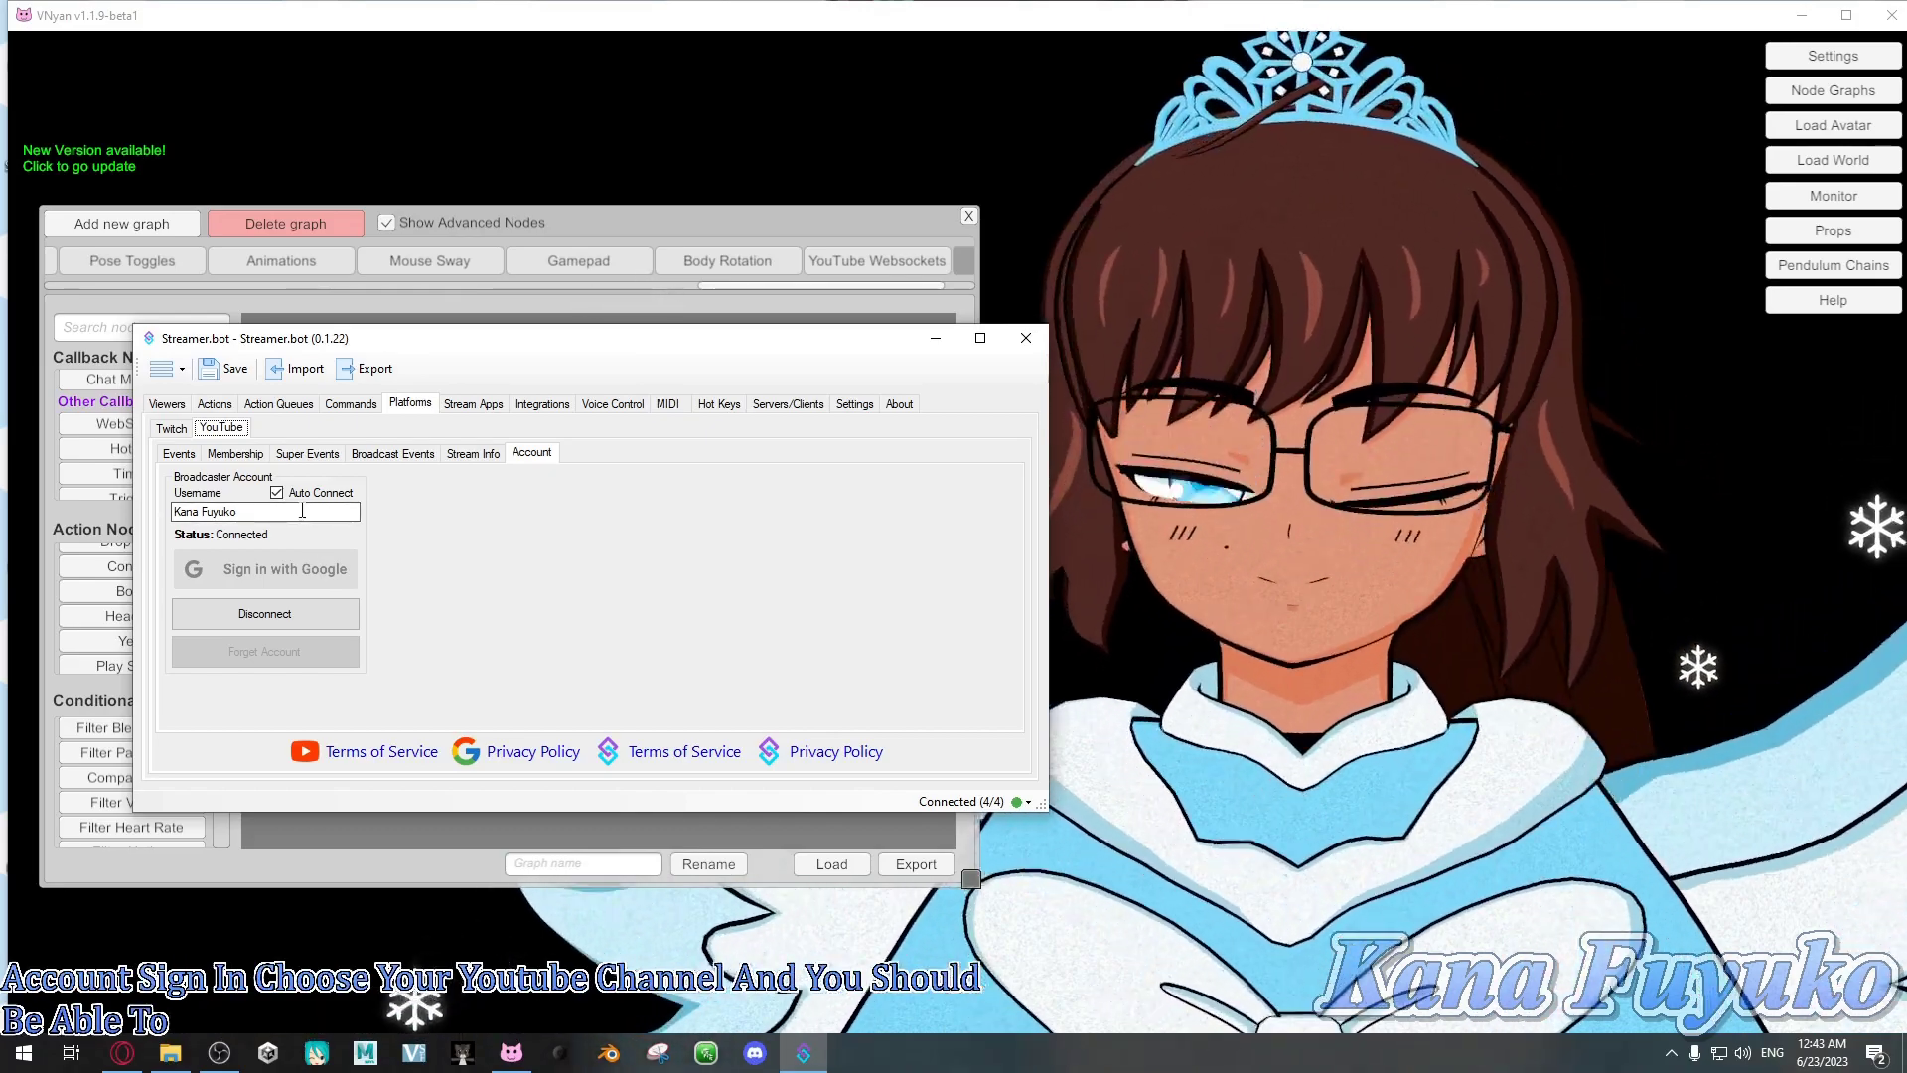
click(171, 428)
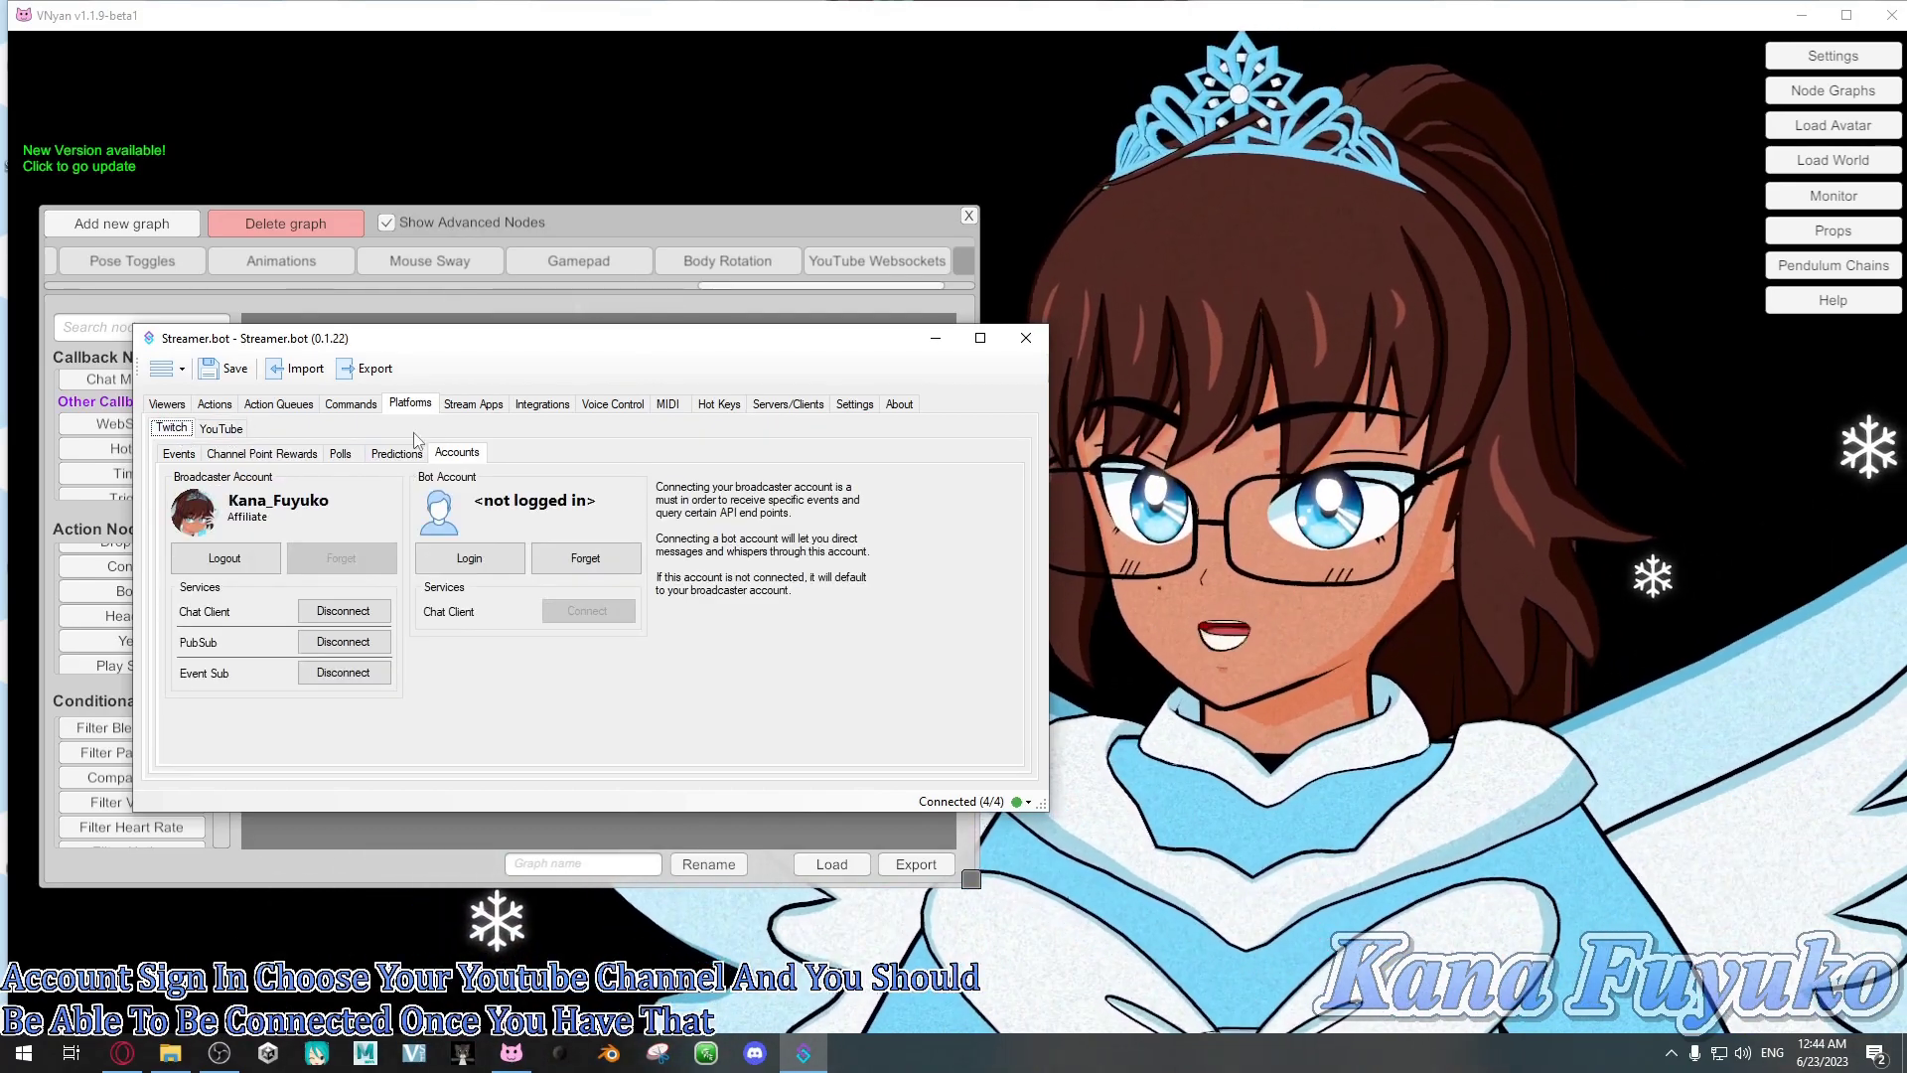
click(217, 405)
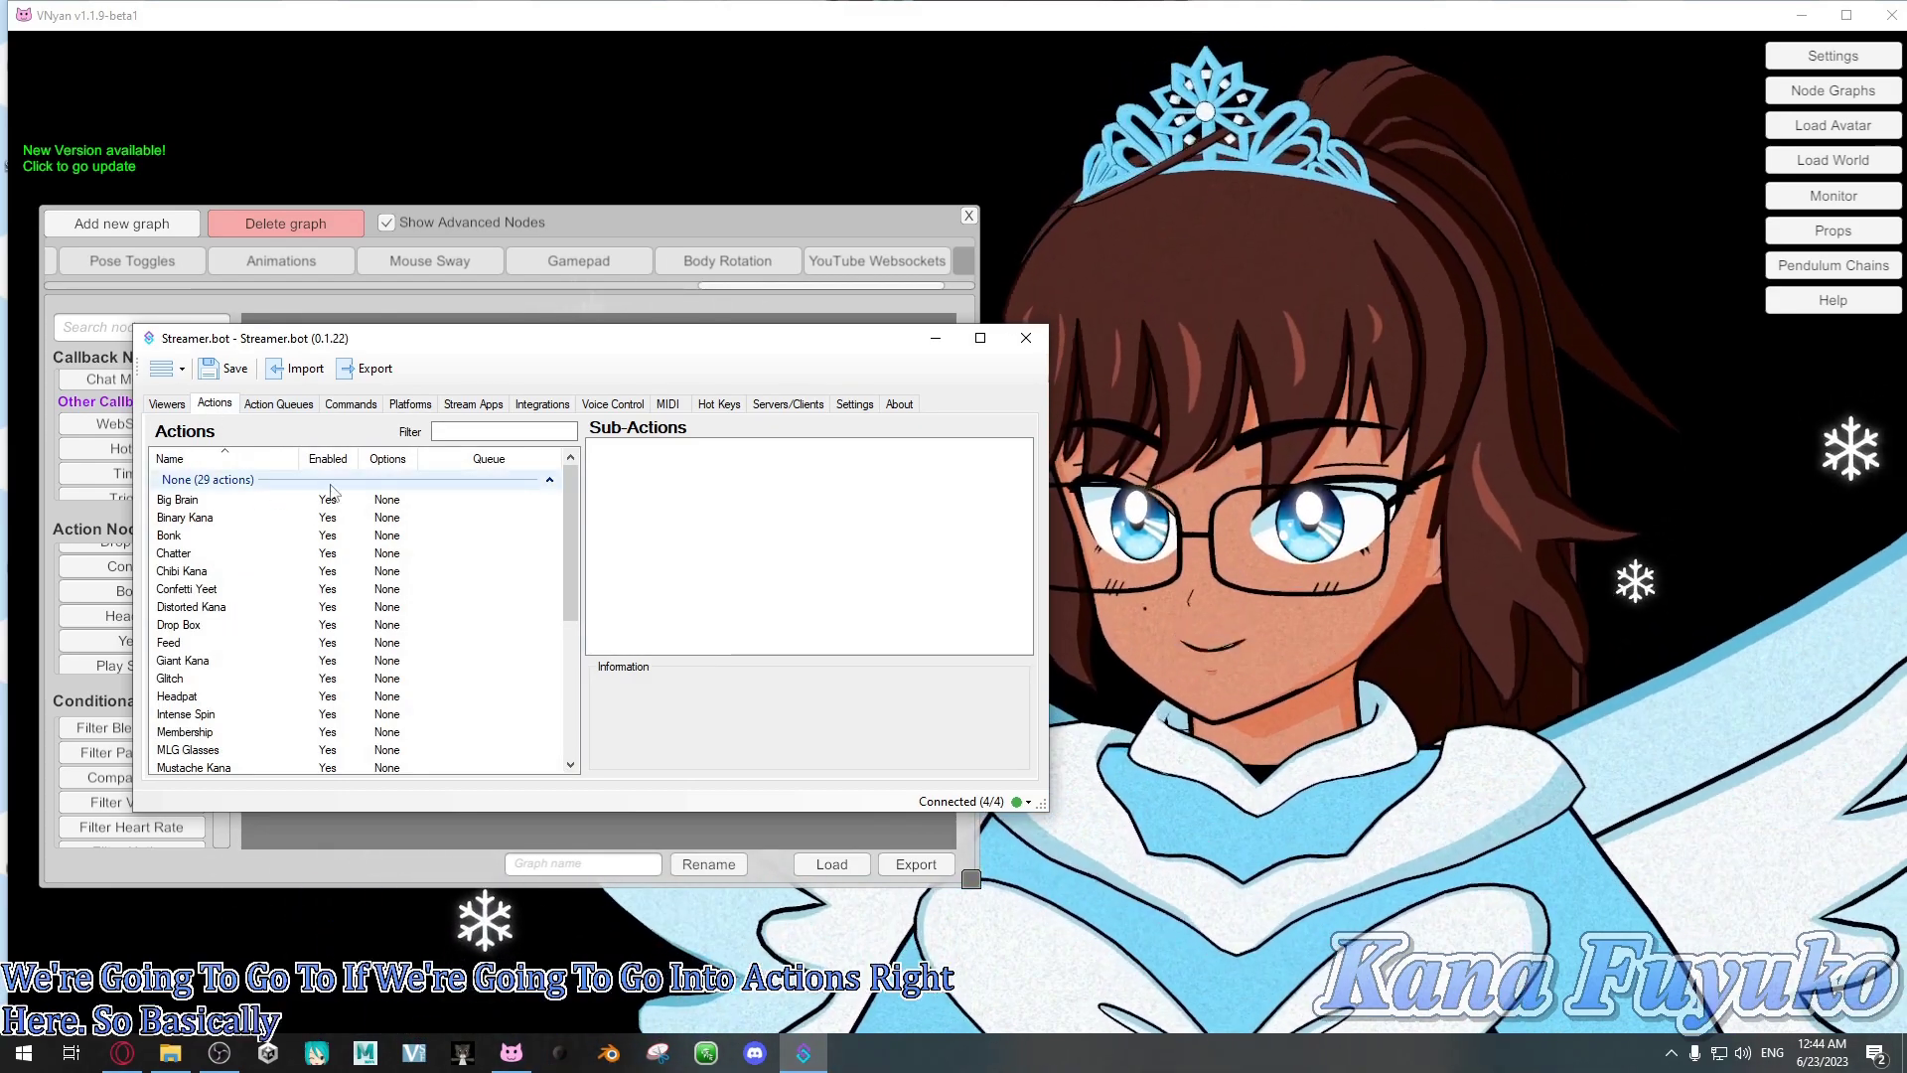
Add an action named Yeet2, copying the name from VNyan's Command Text
right_click(480, 542)
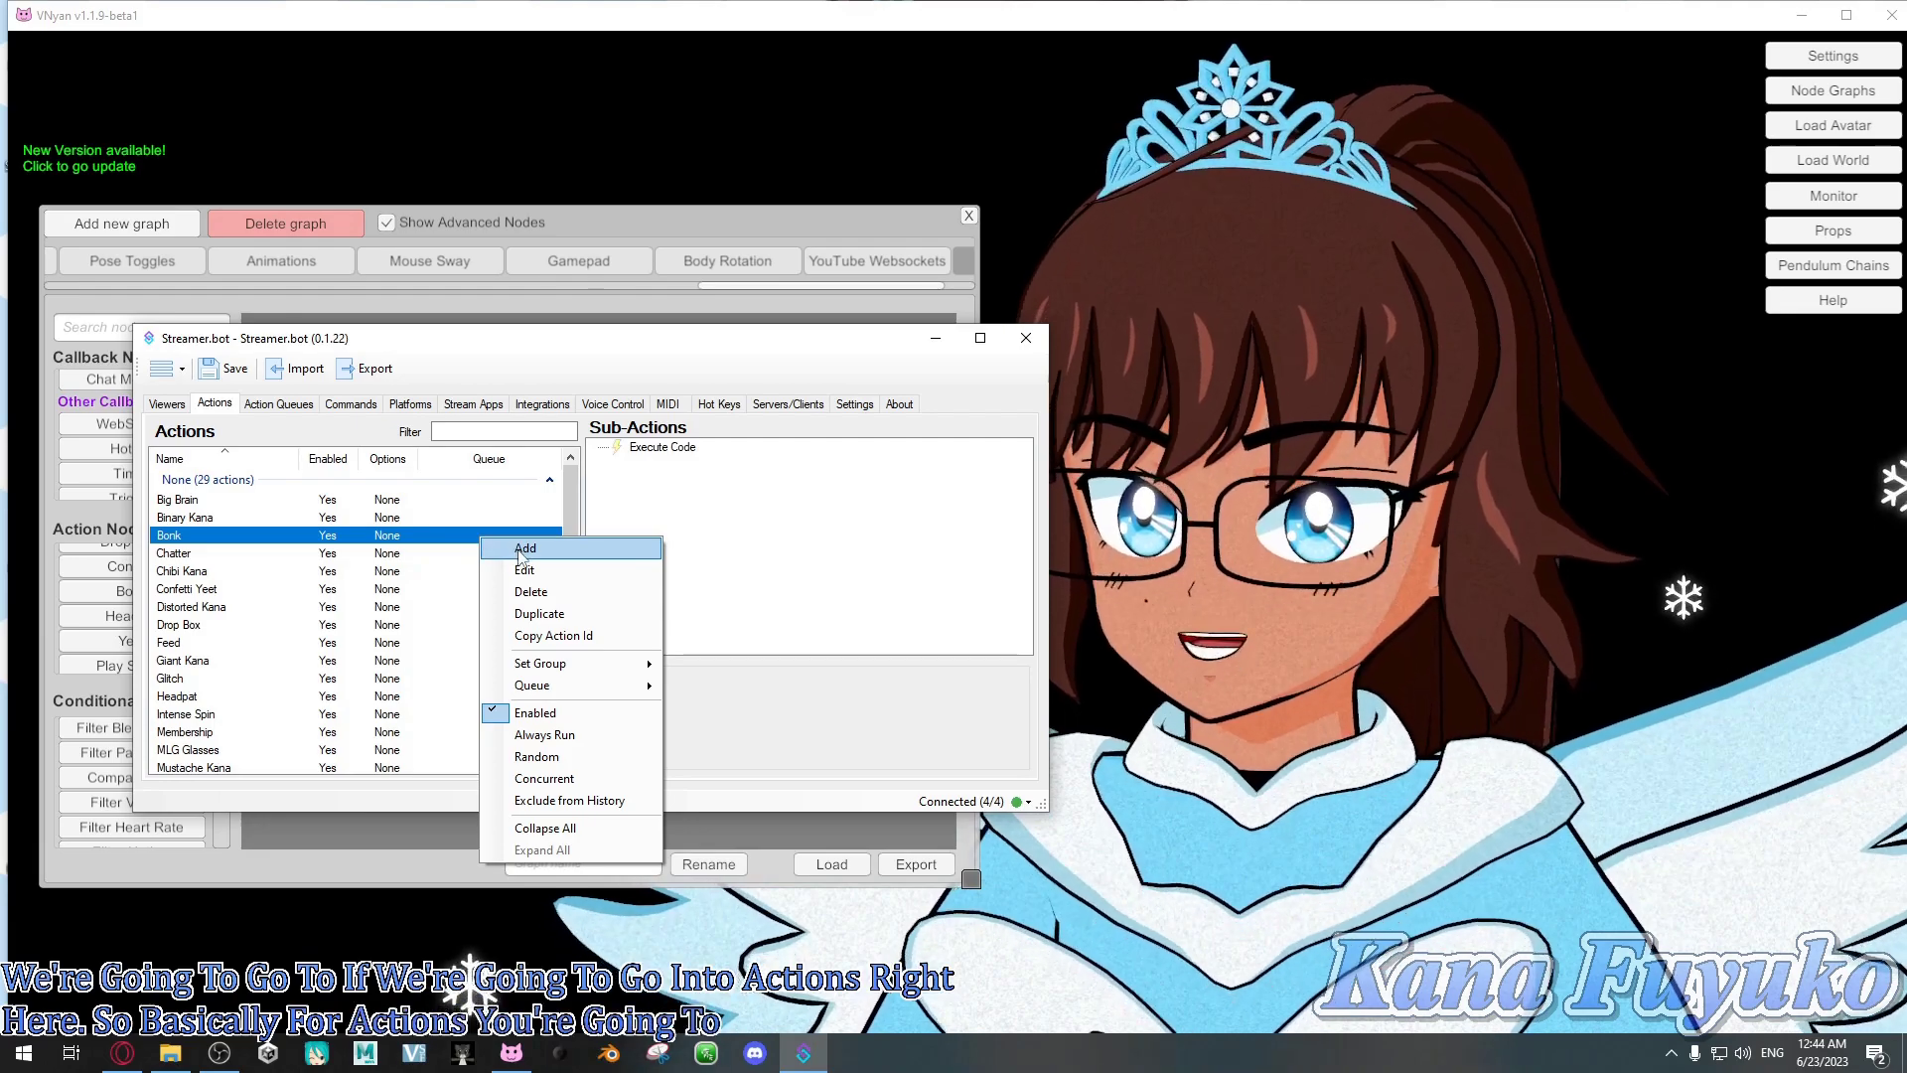
click(522, 549)
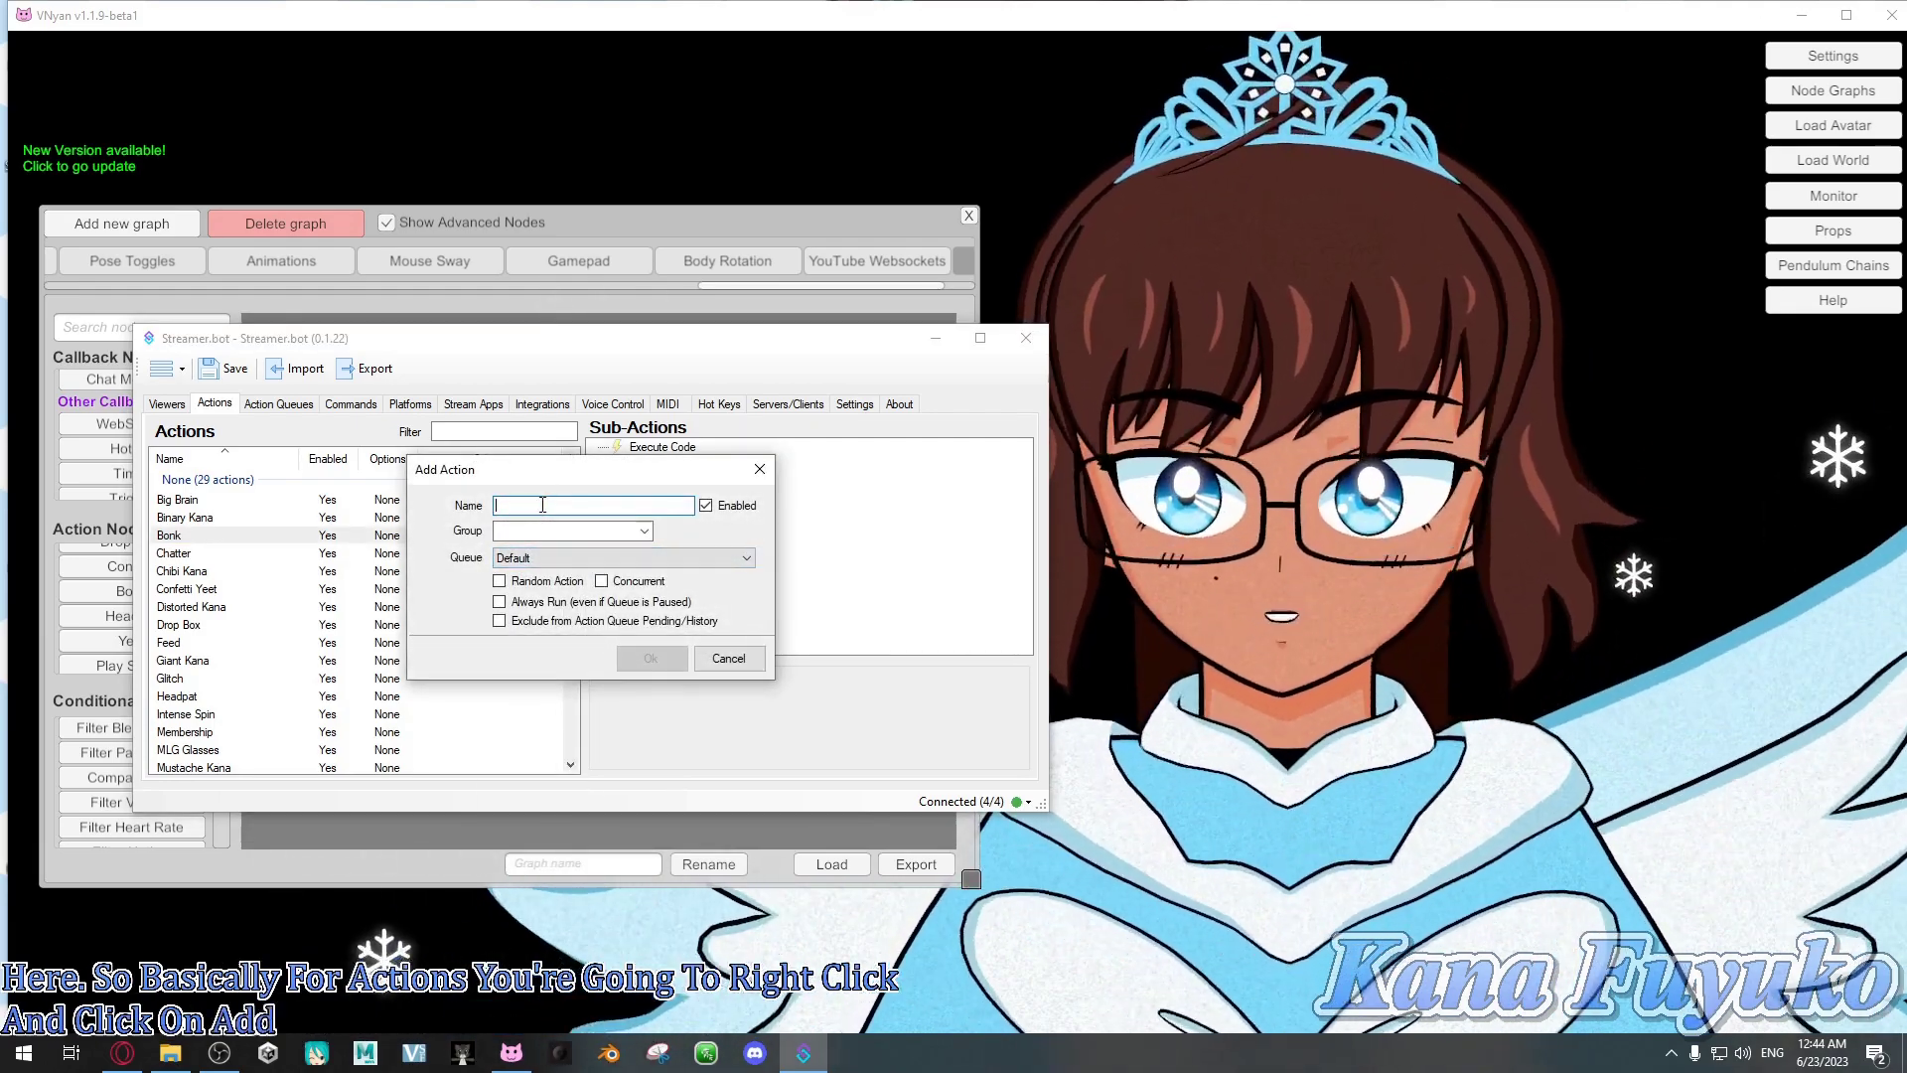
click(716, 165)
click(378, 481)
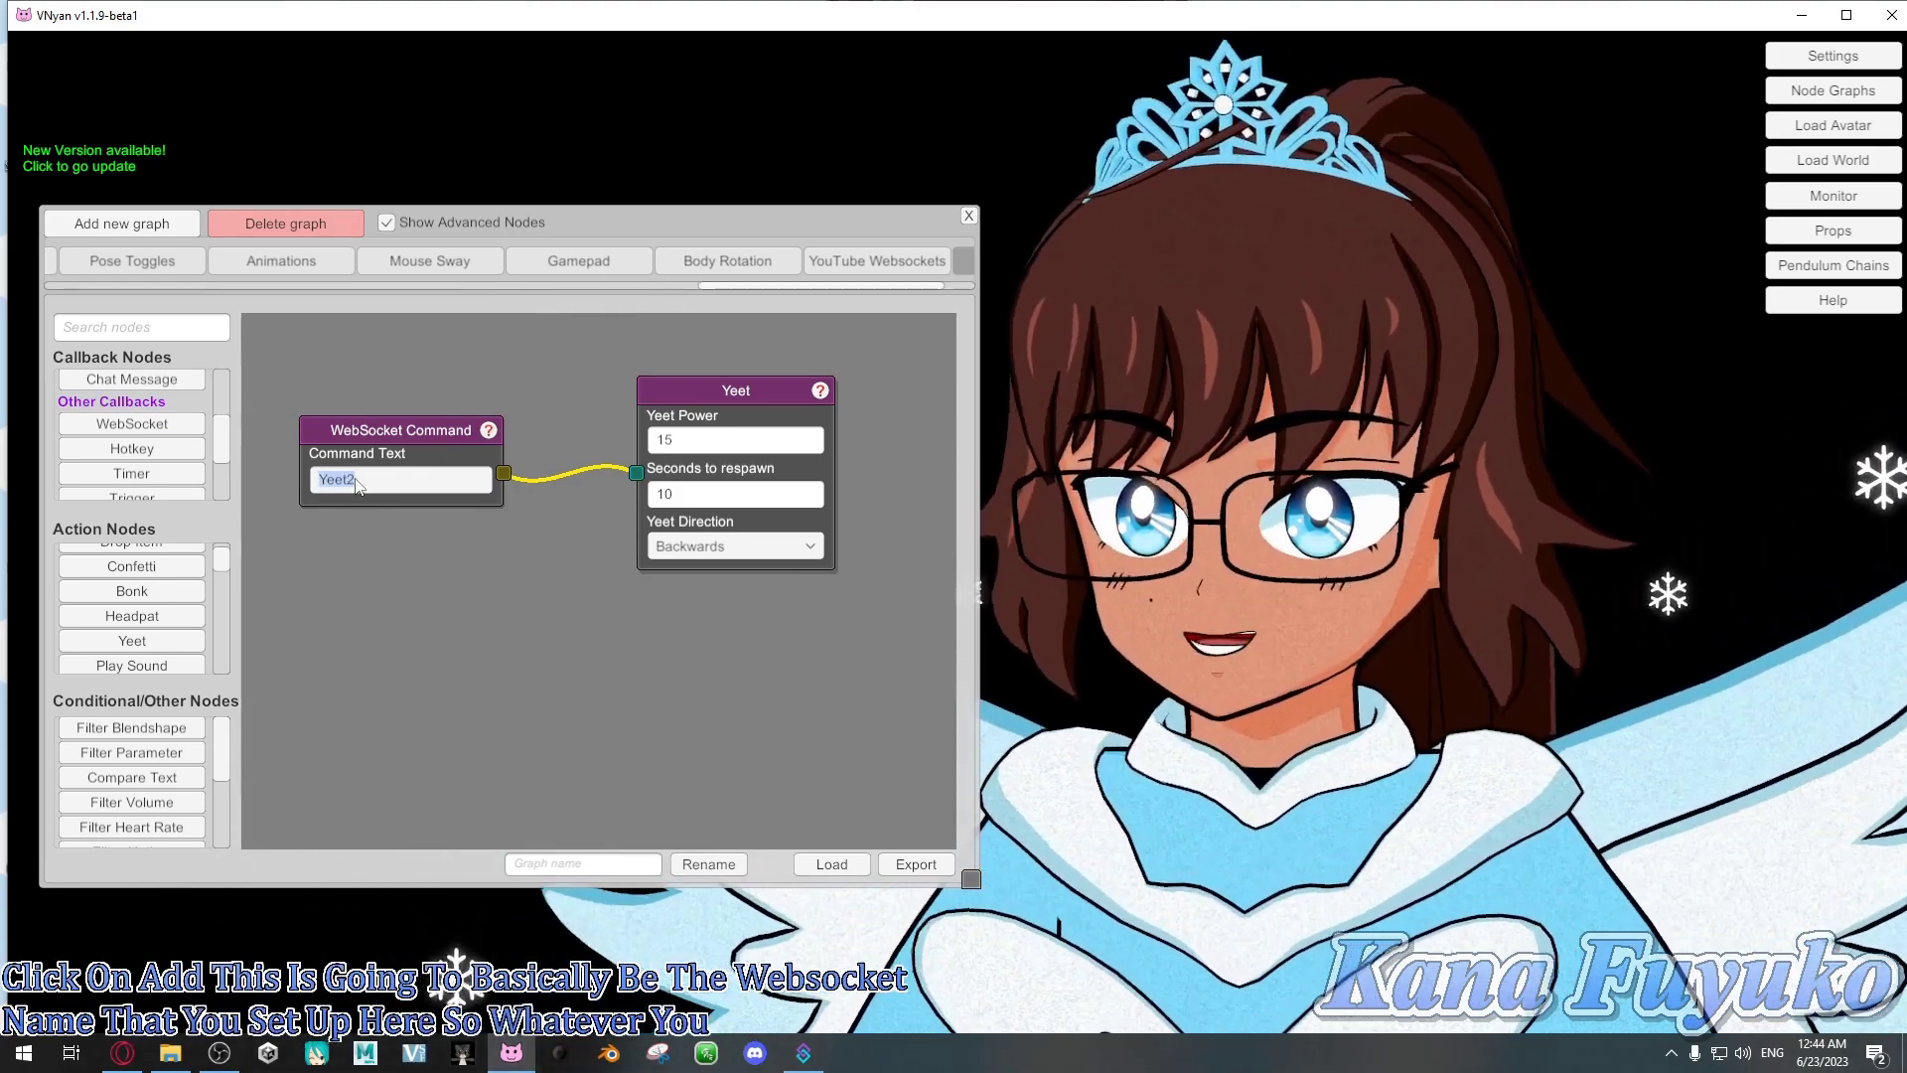
key(alt+Tab)
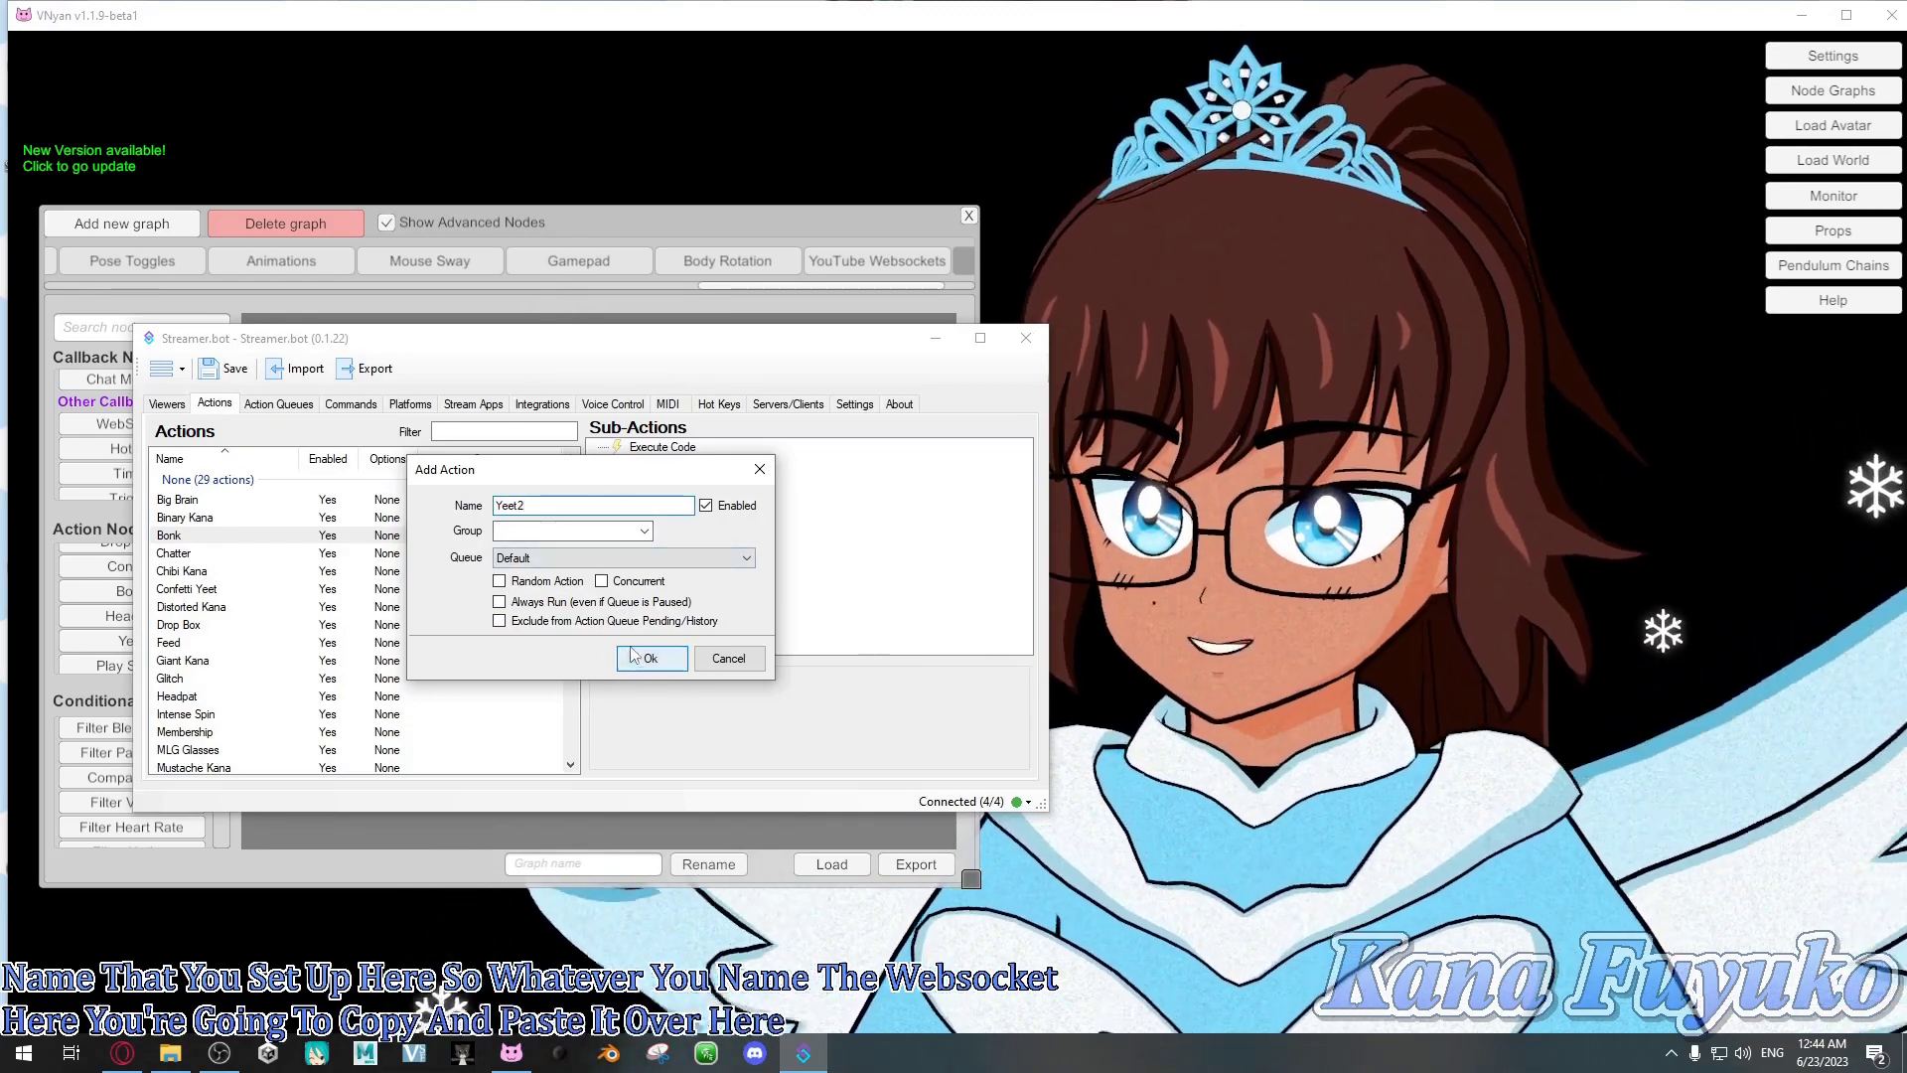
click(634, 657)
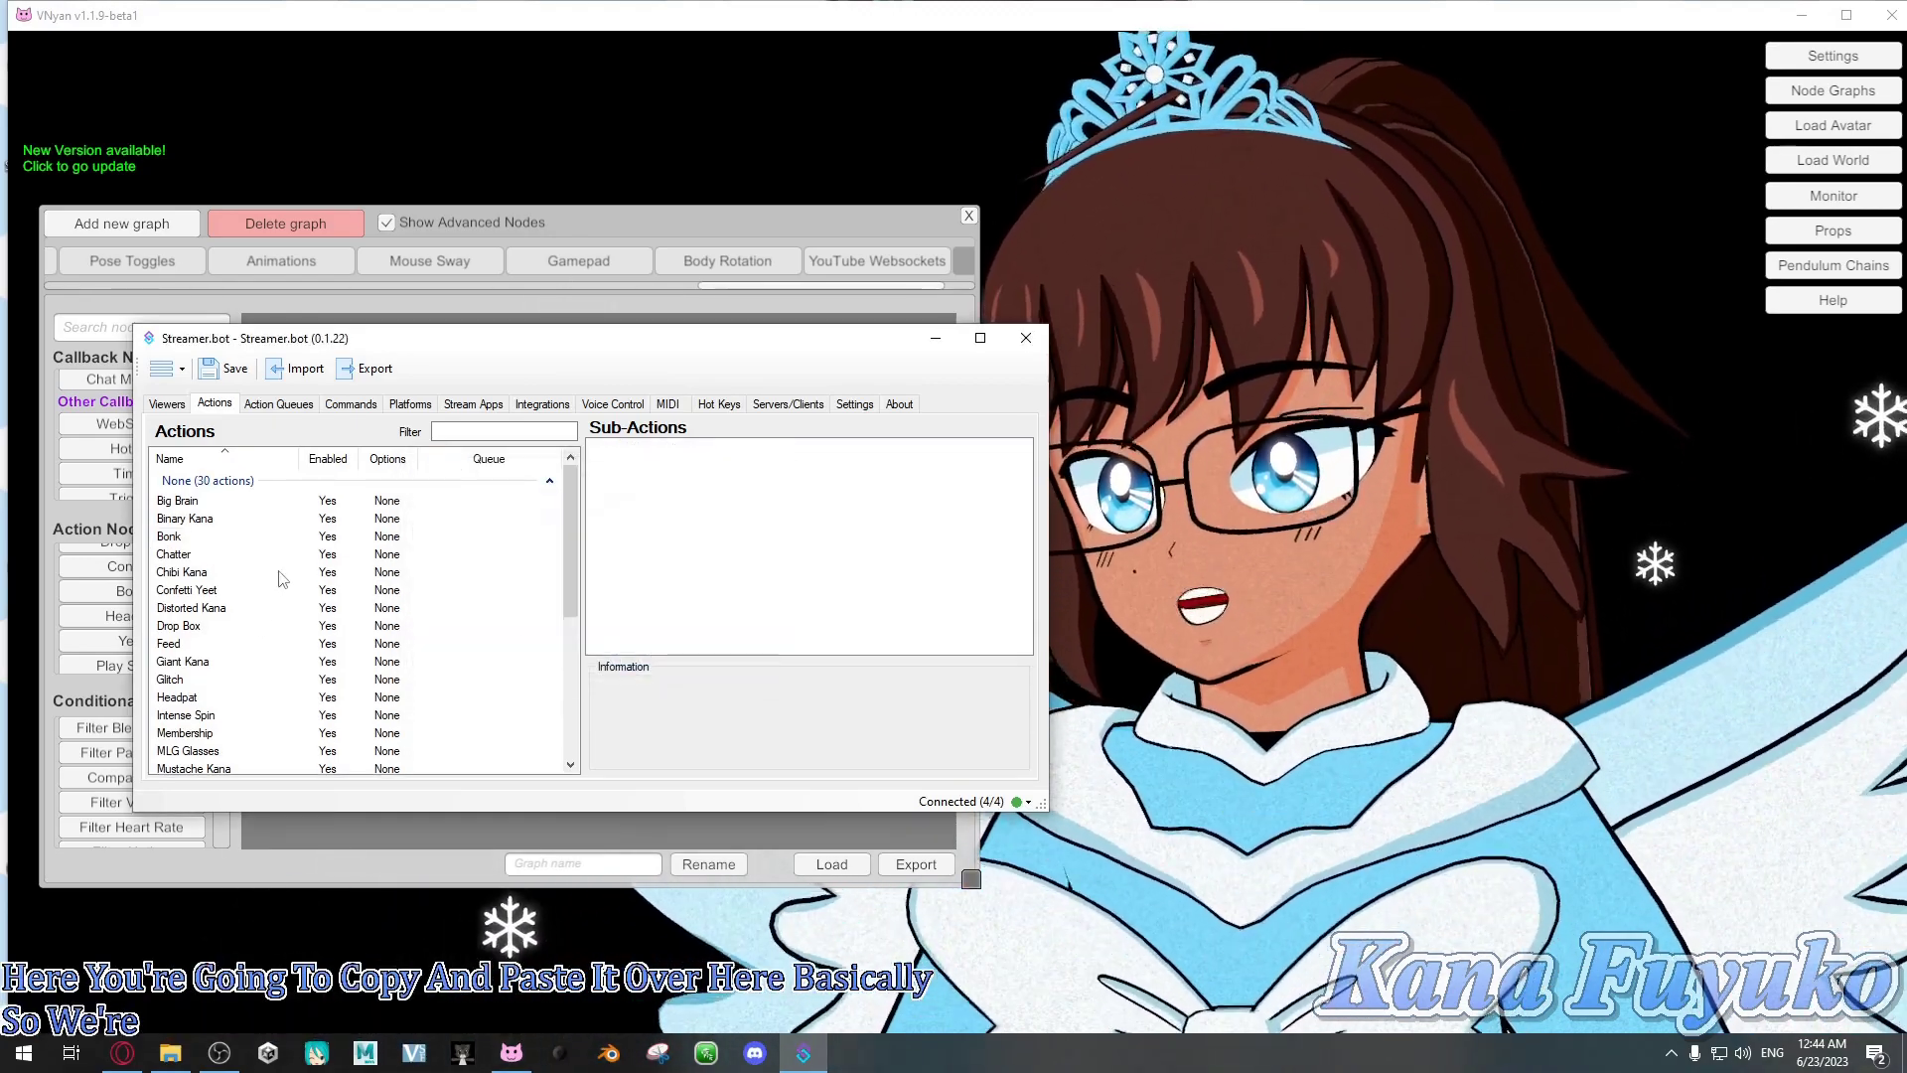
Browse existing actions as examples, then select the new Yeet2 action
click(236, 519)
click(230, 608)
click(221, 680)
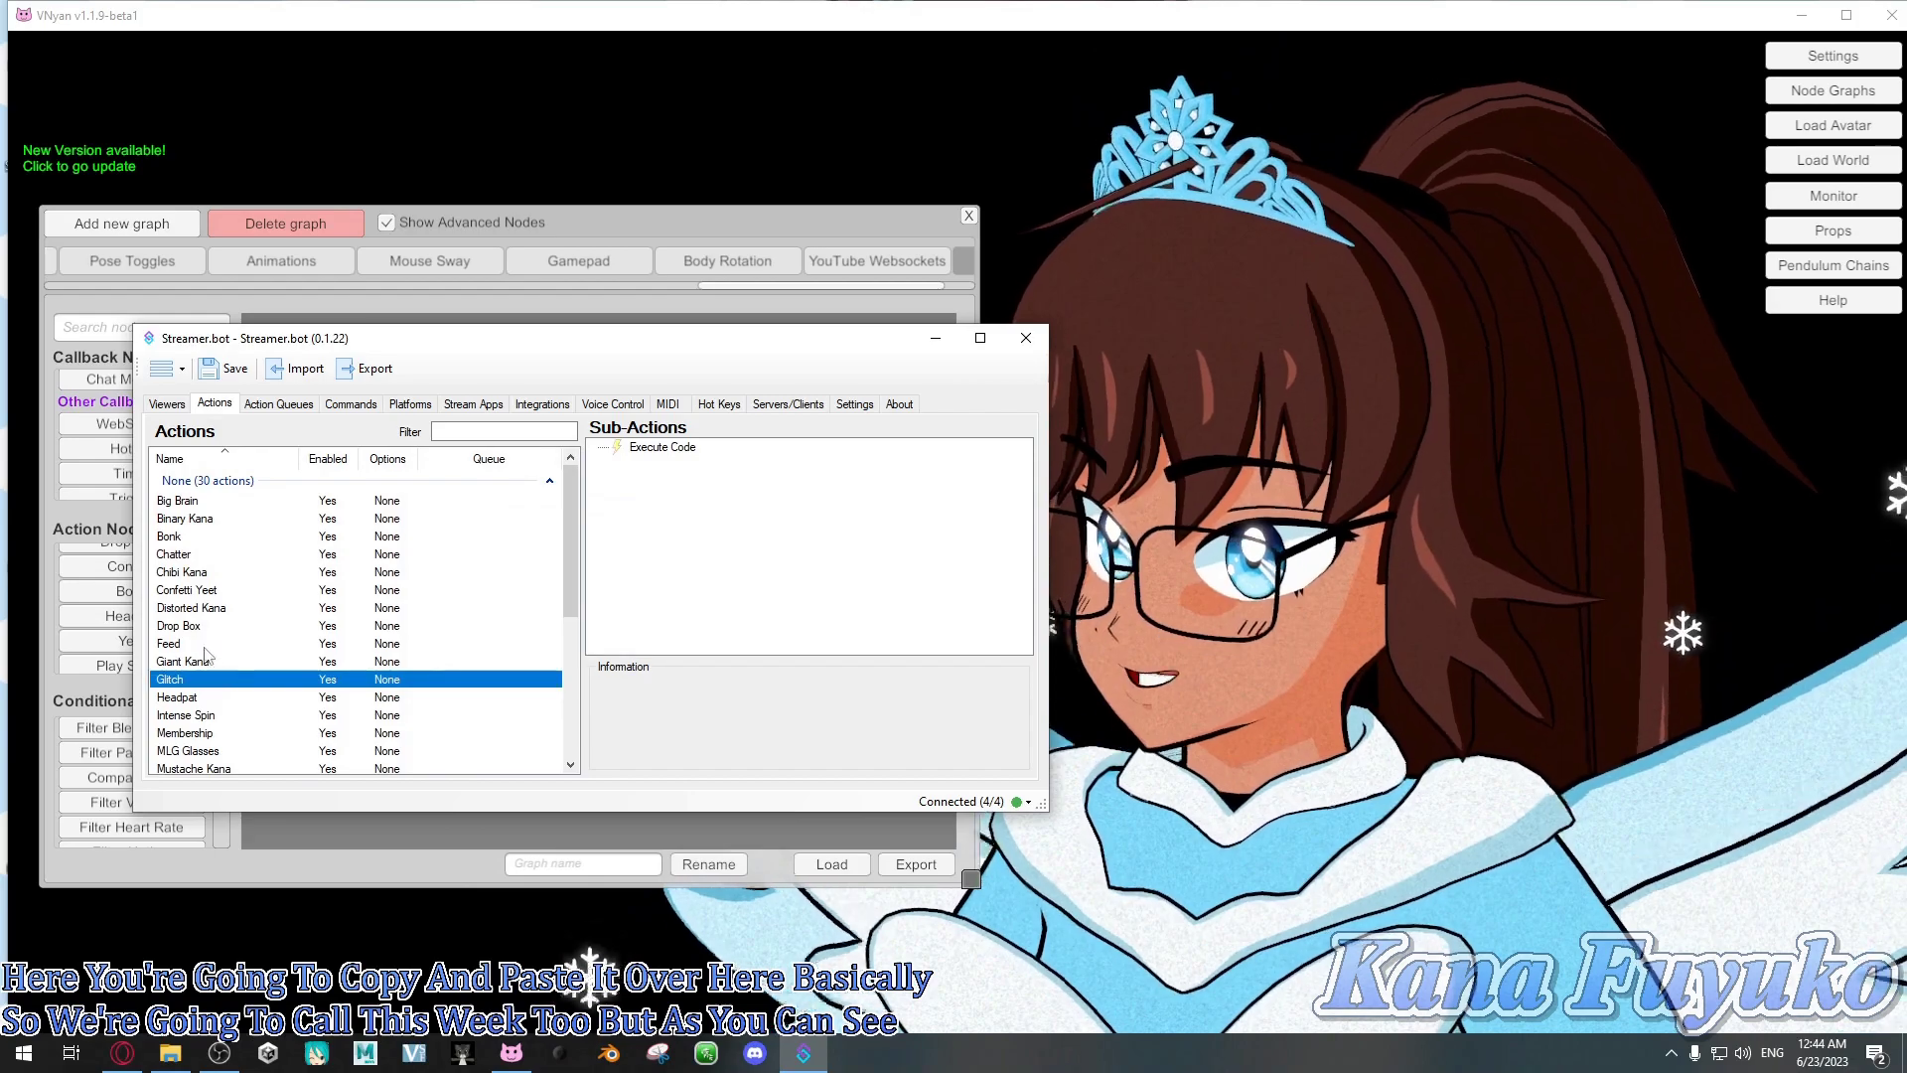
click(207, 626)
click(207, 646)
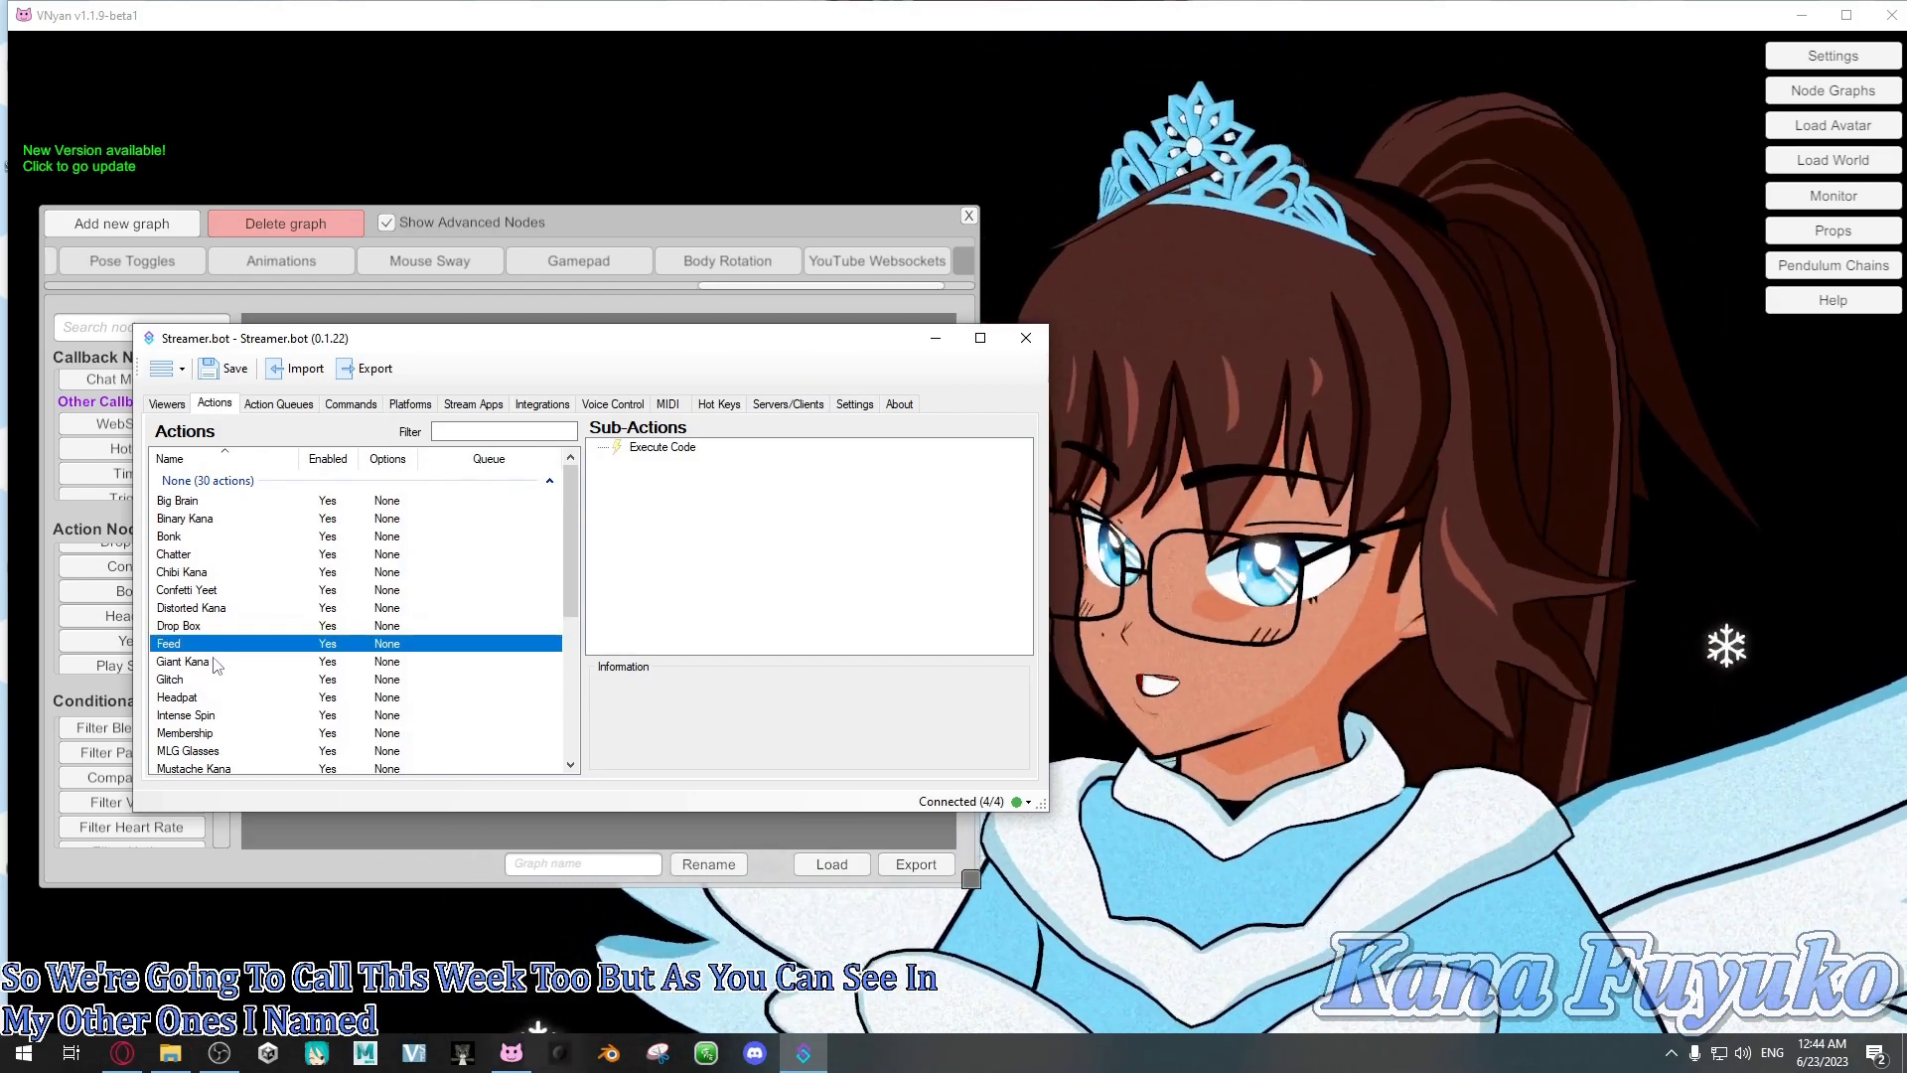
click(209, 661)
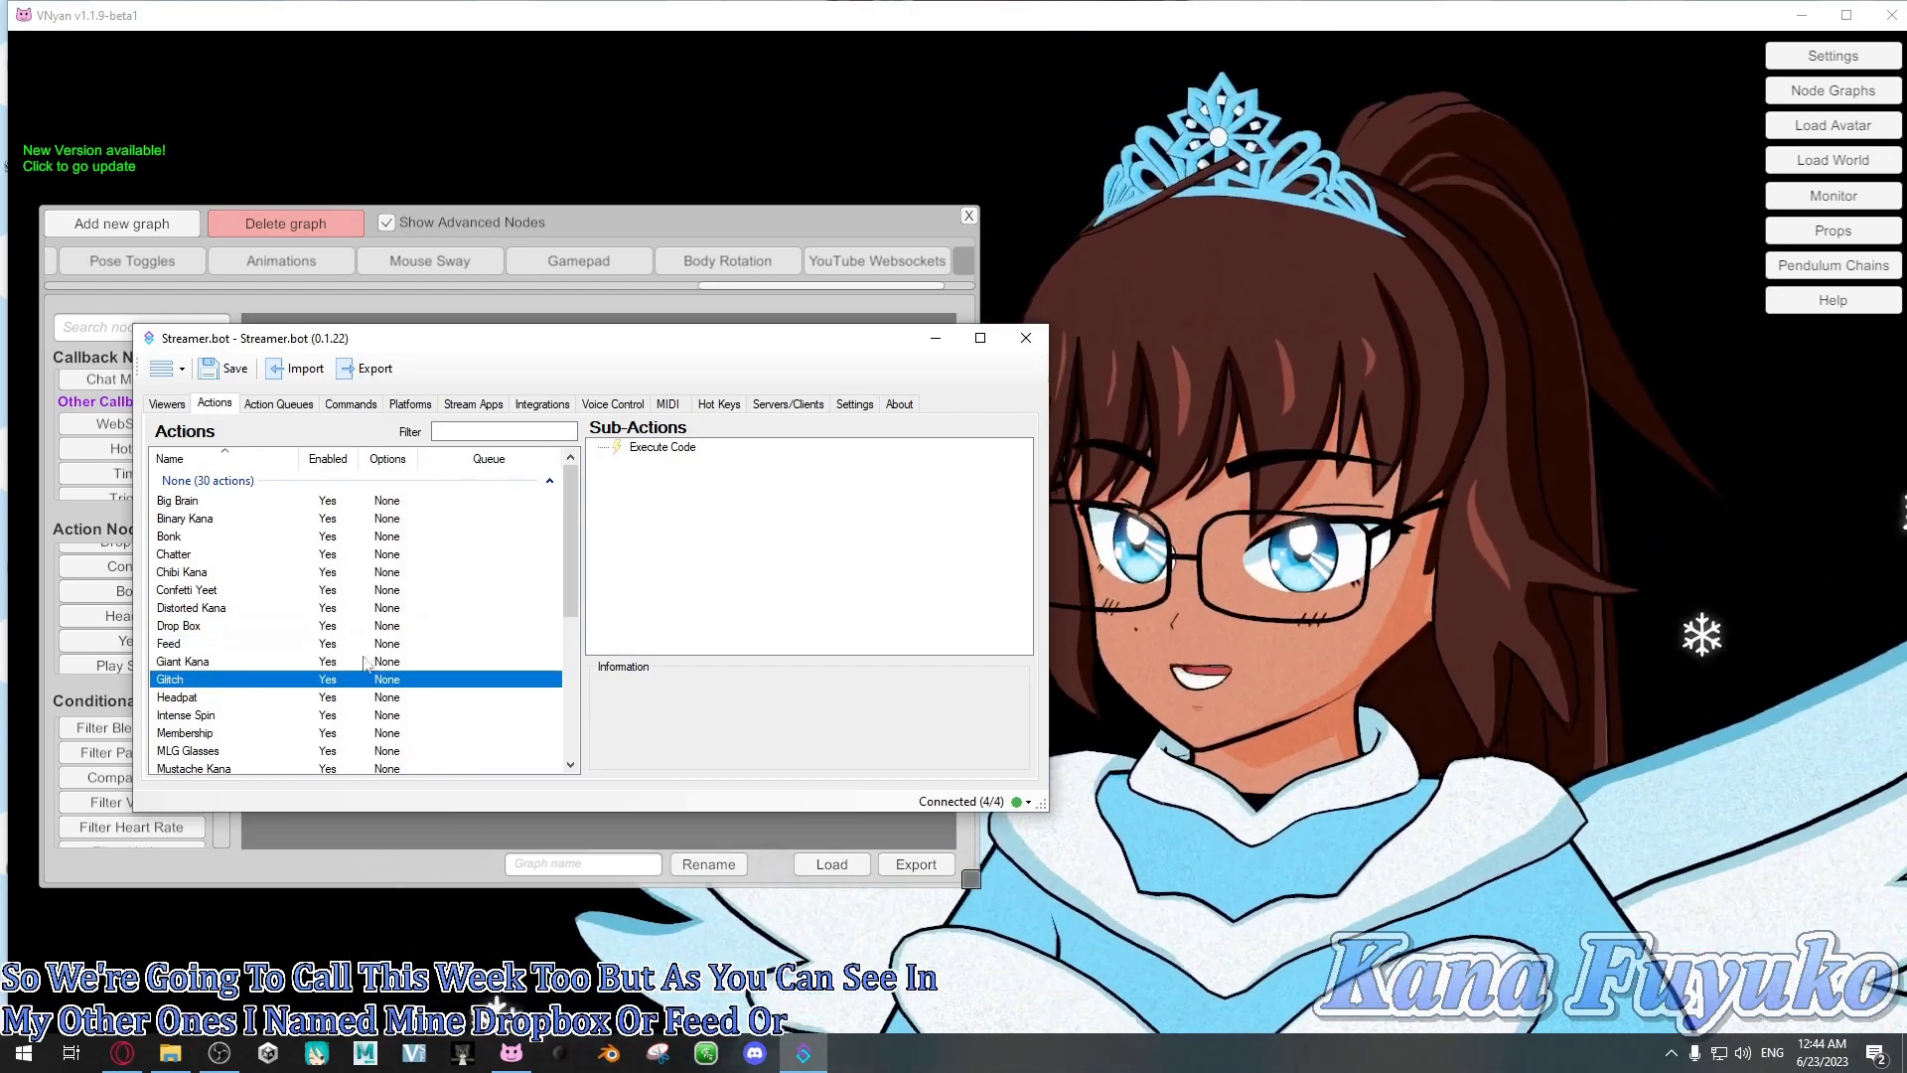
drag(570, 515, 565, 670)
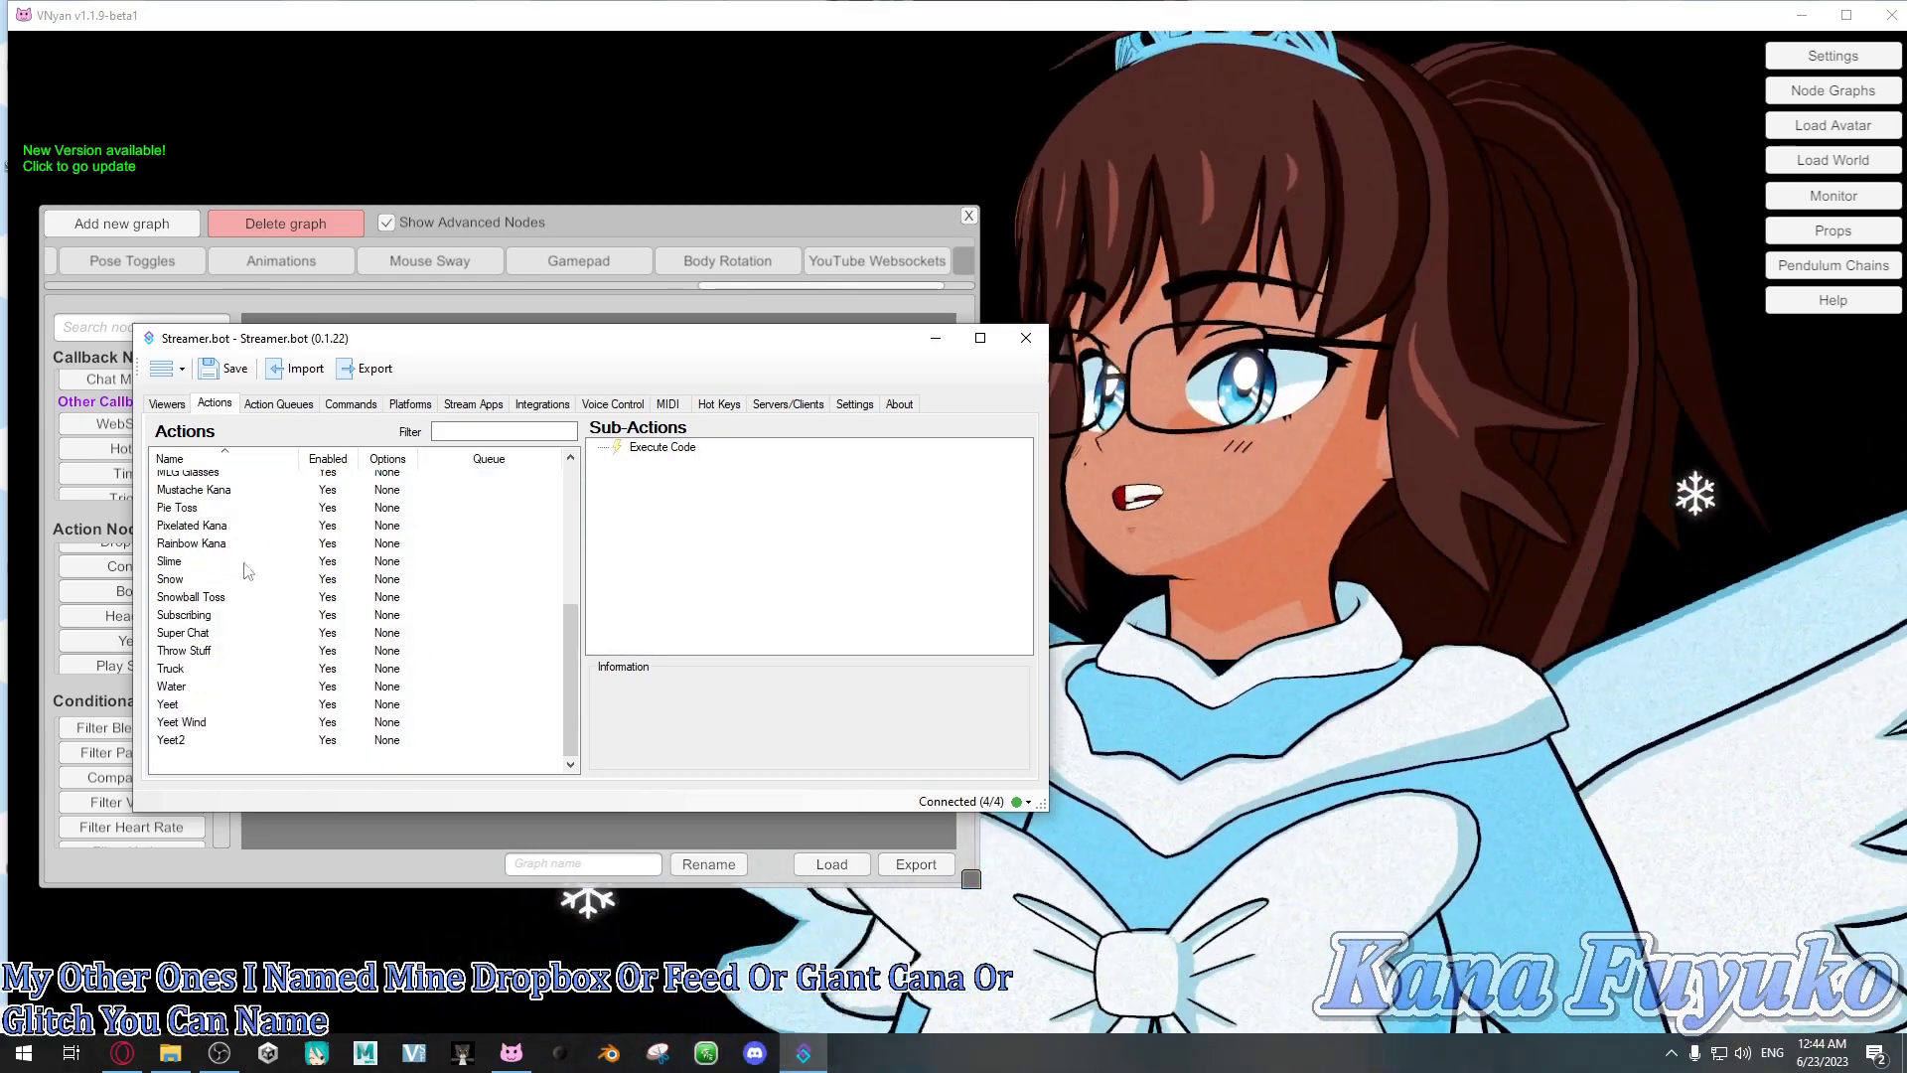
click(218, 740)
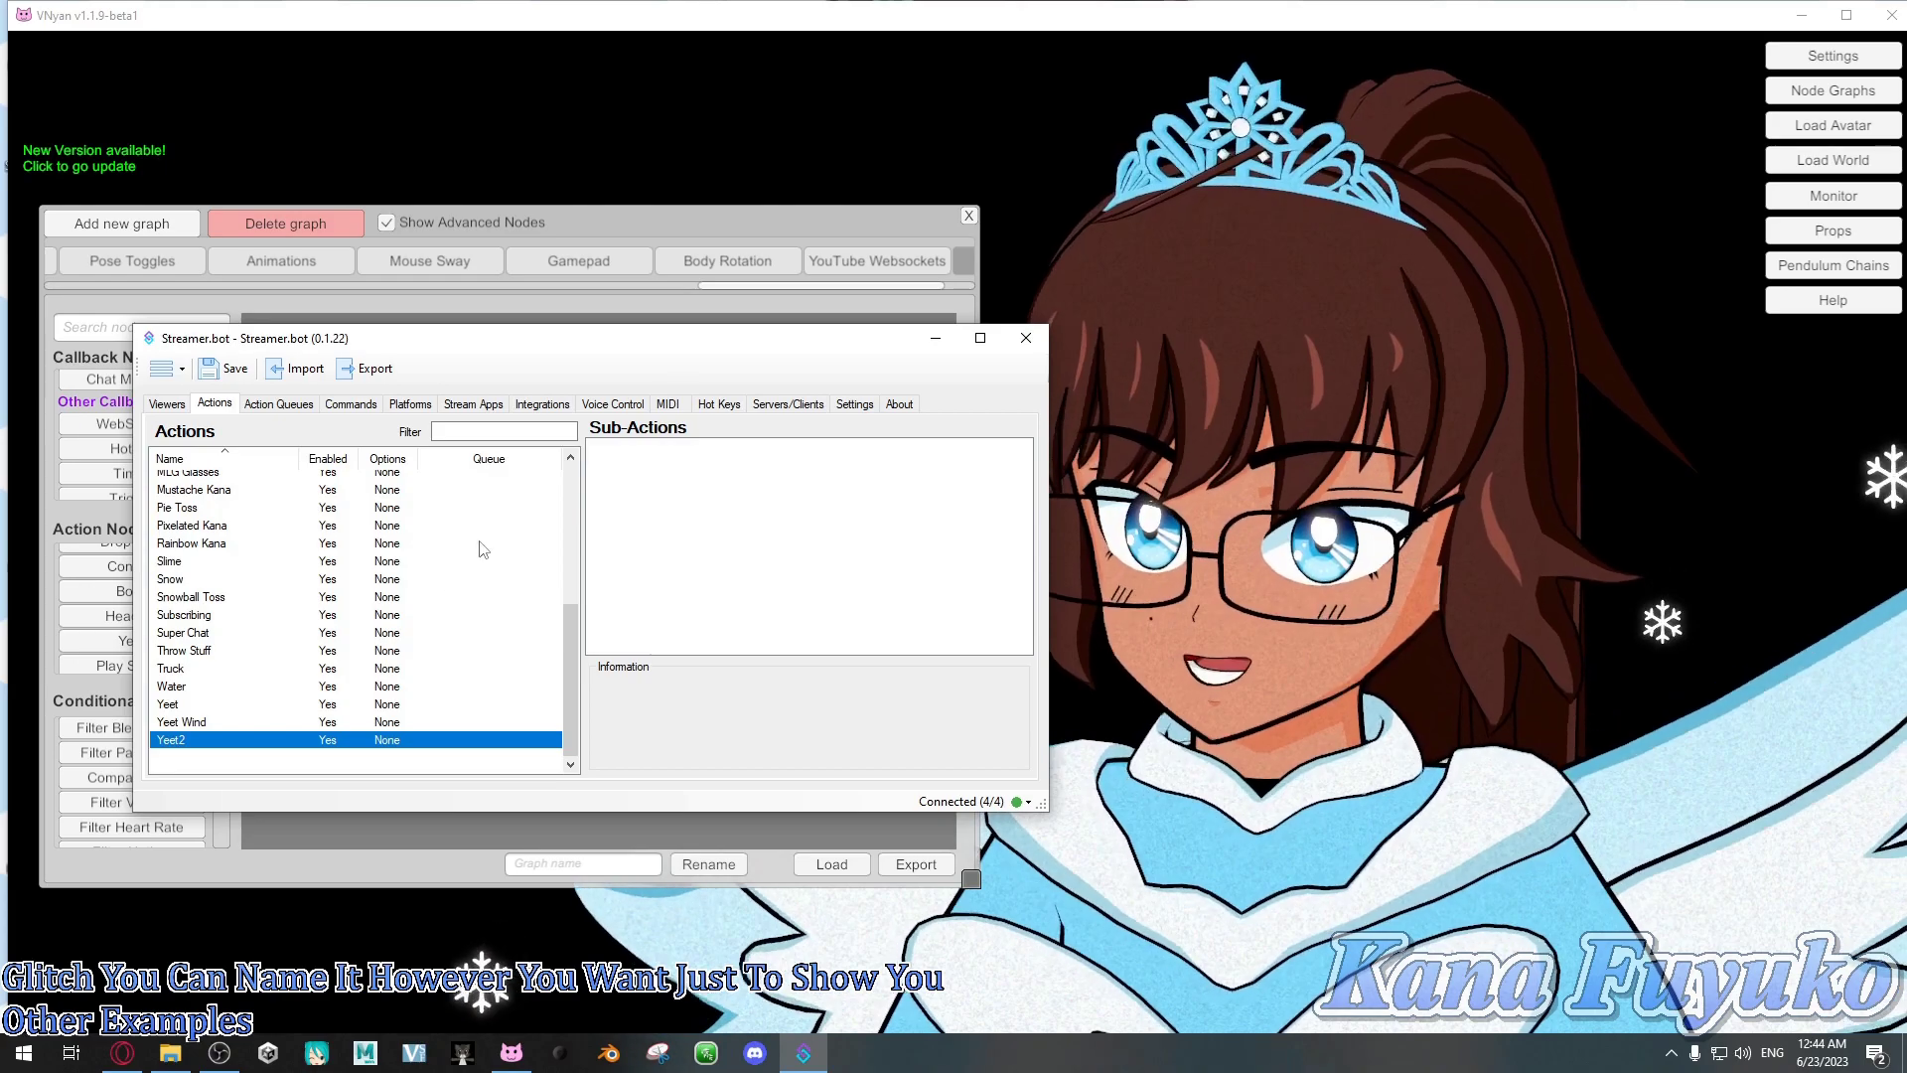
right_click(641, 473)
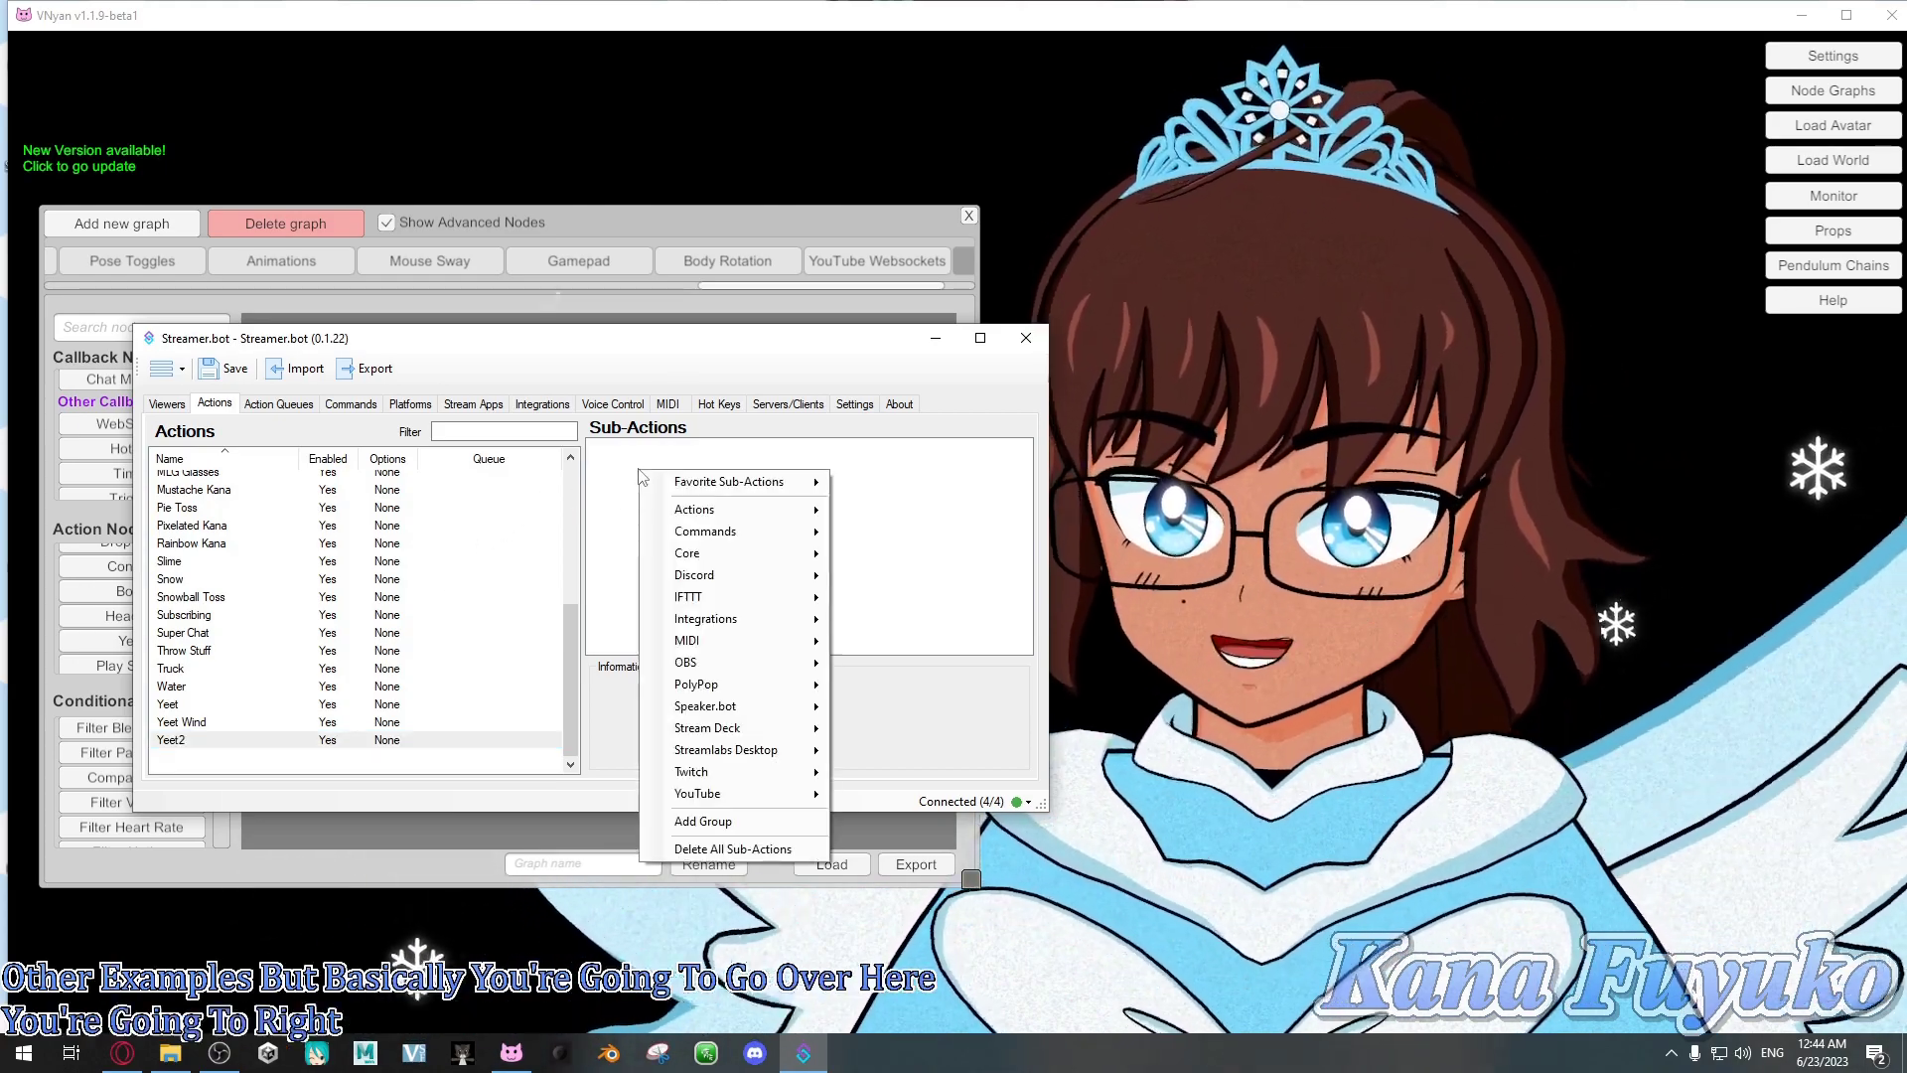
mouse_move(702, 558)
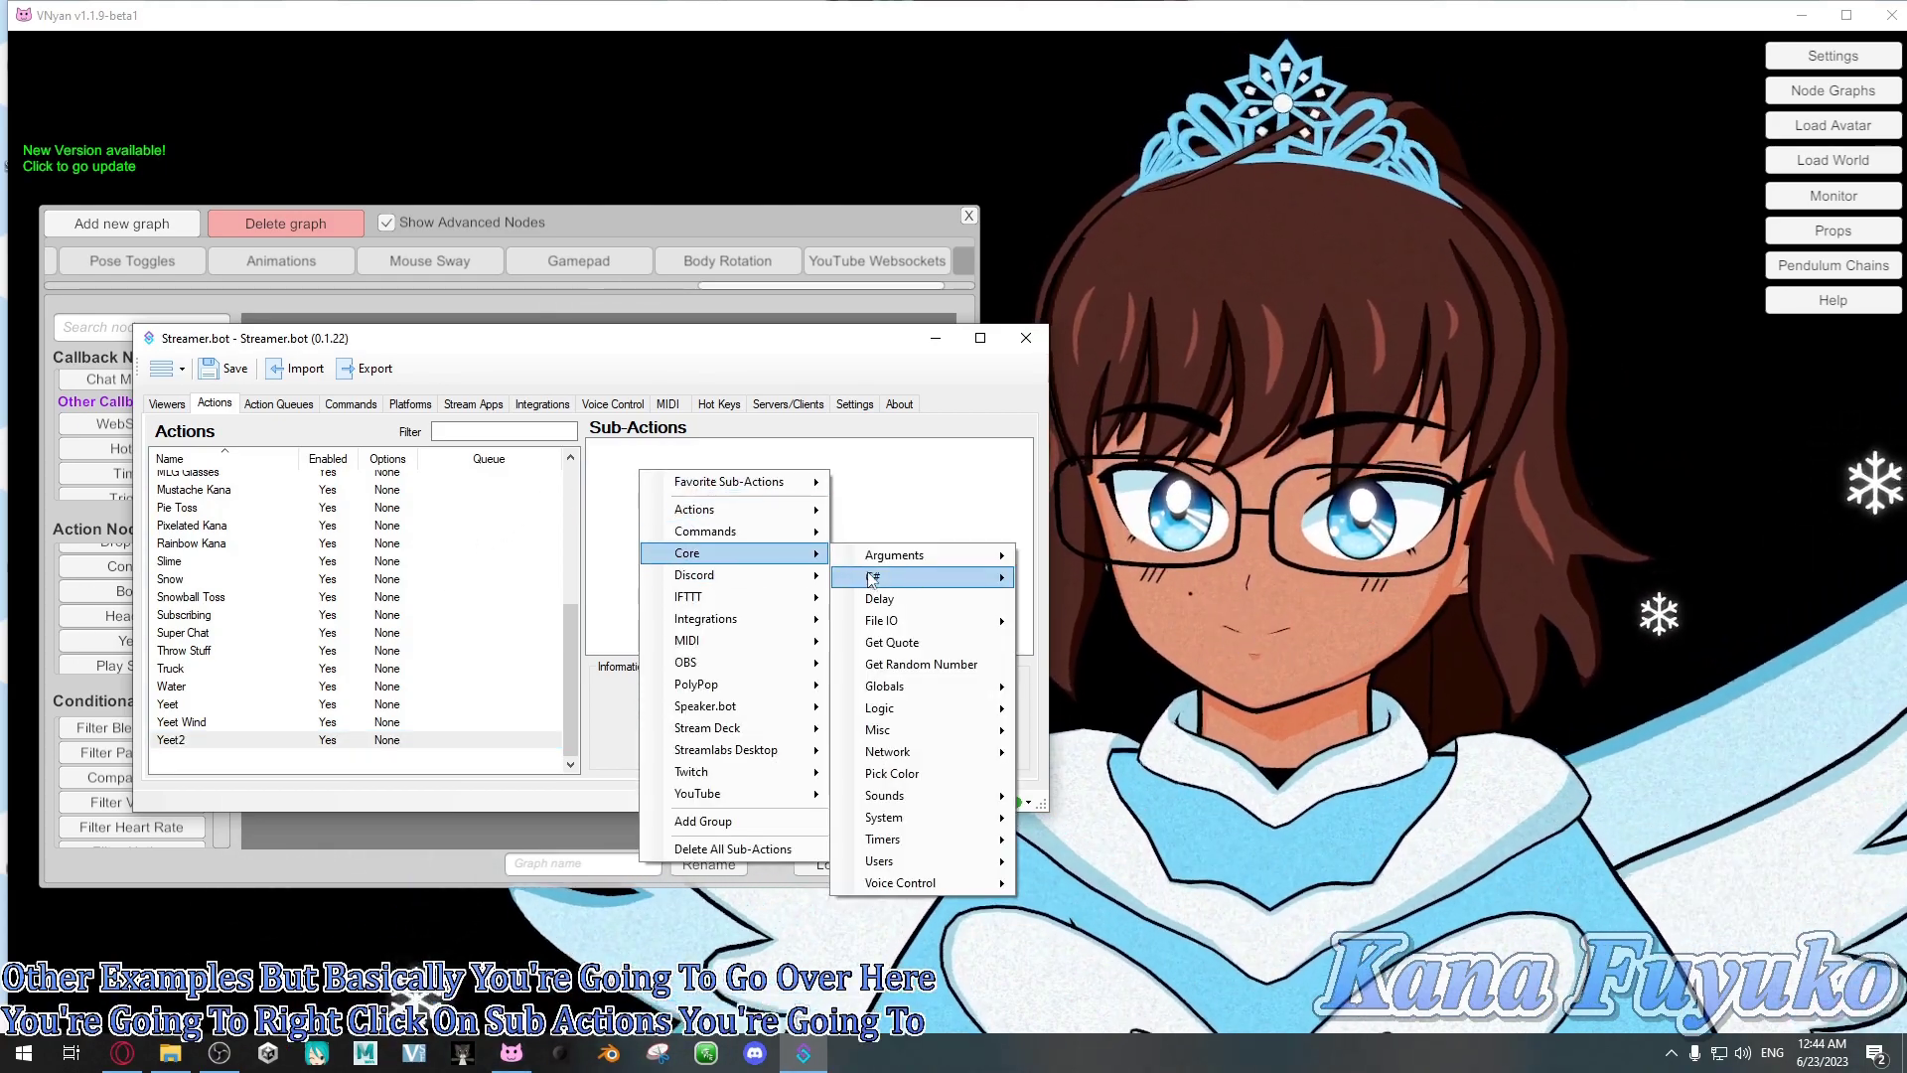
mouse_move(933, 578)
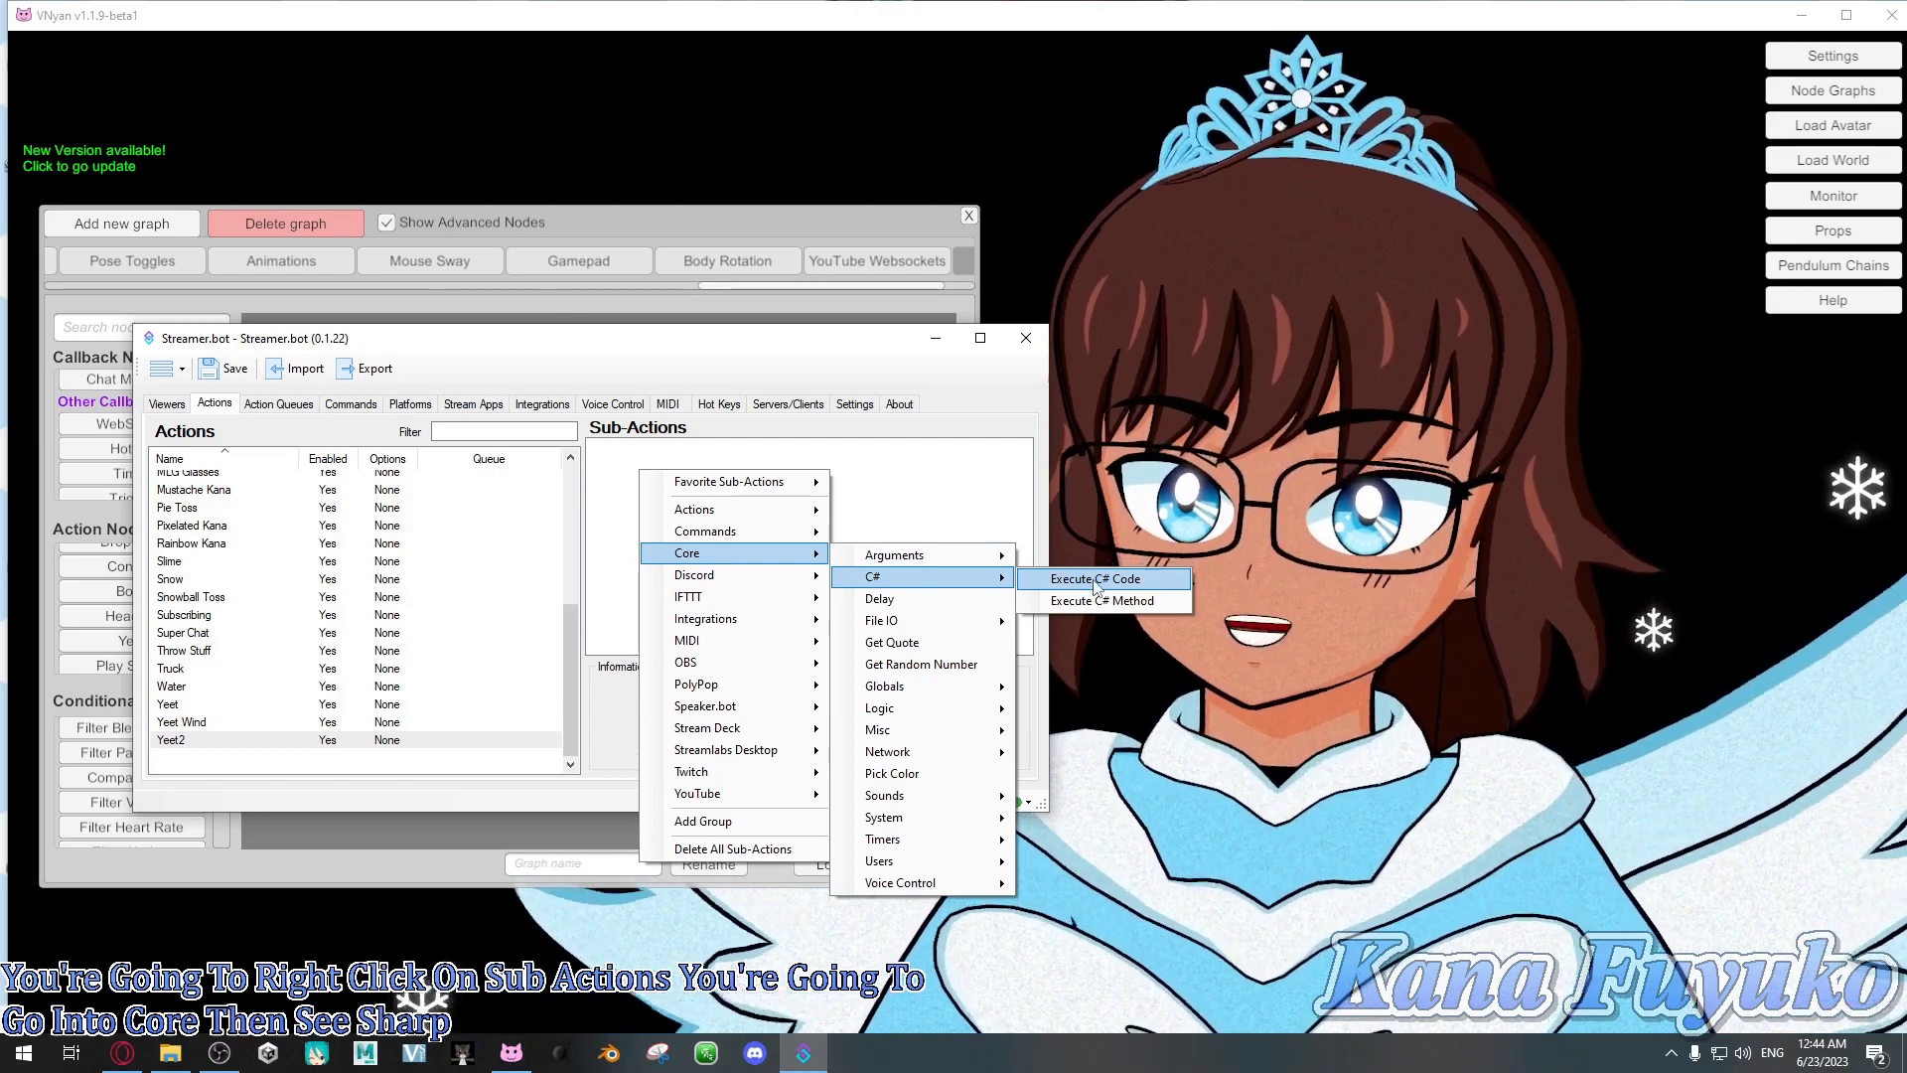
click(1093, 582)
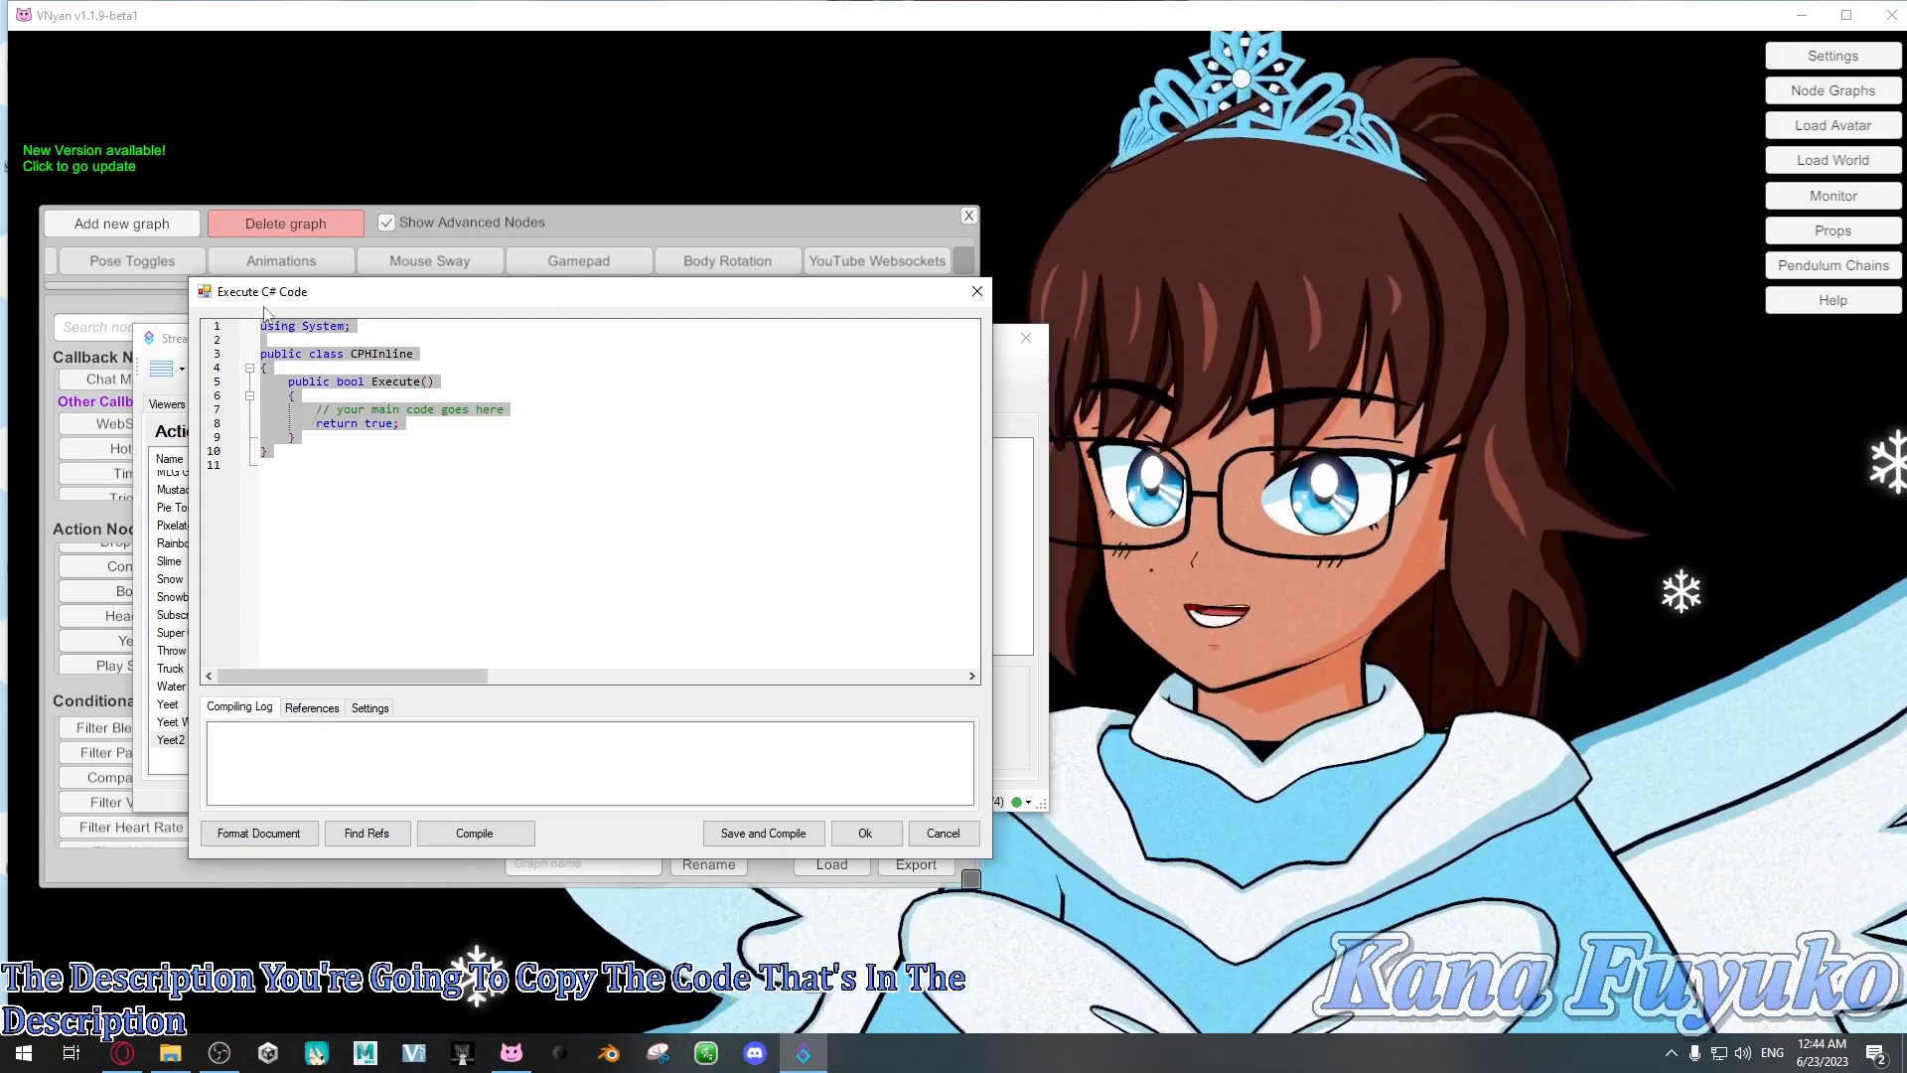
key(Escape)
click(191, 597)
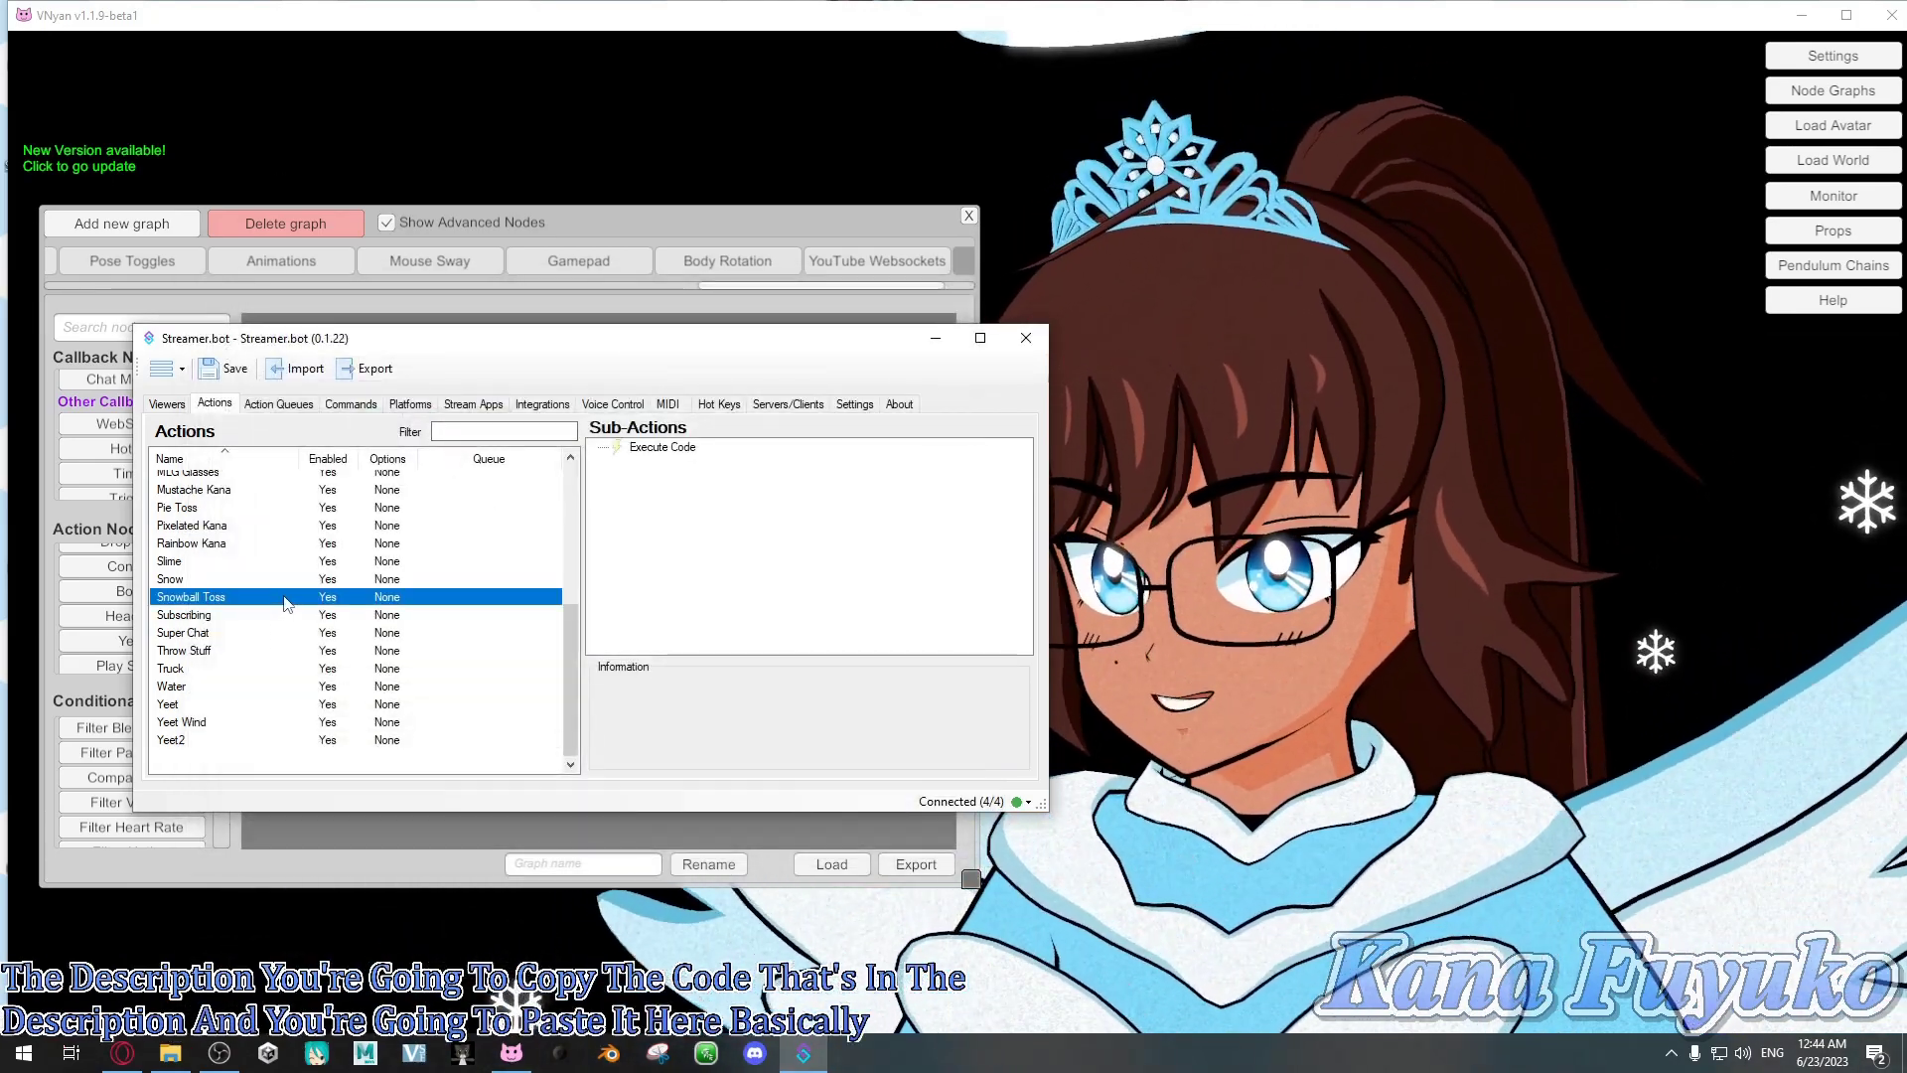
right_click(651, 448)
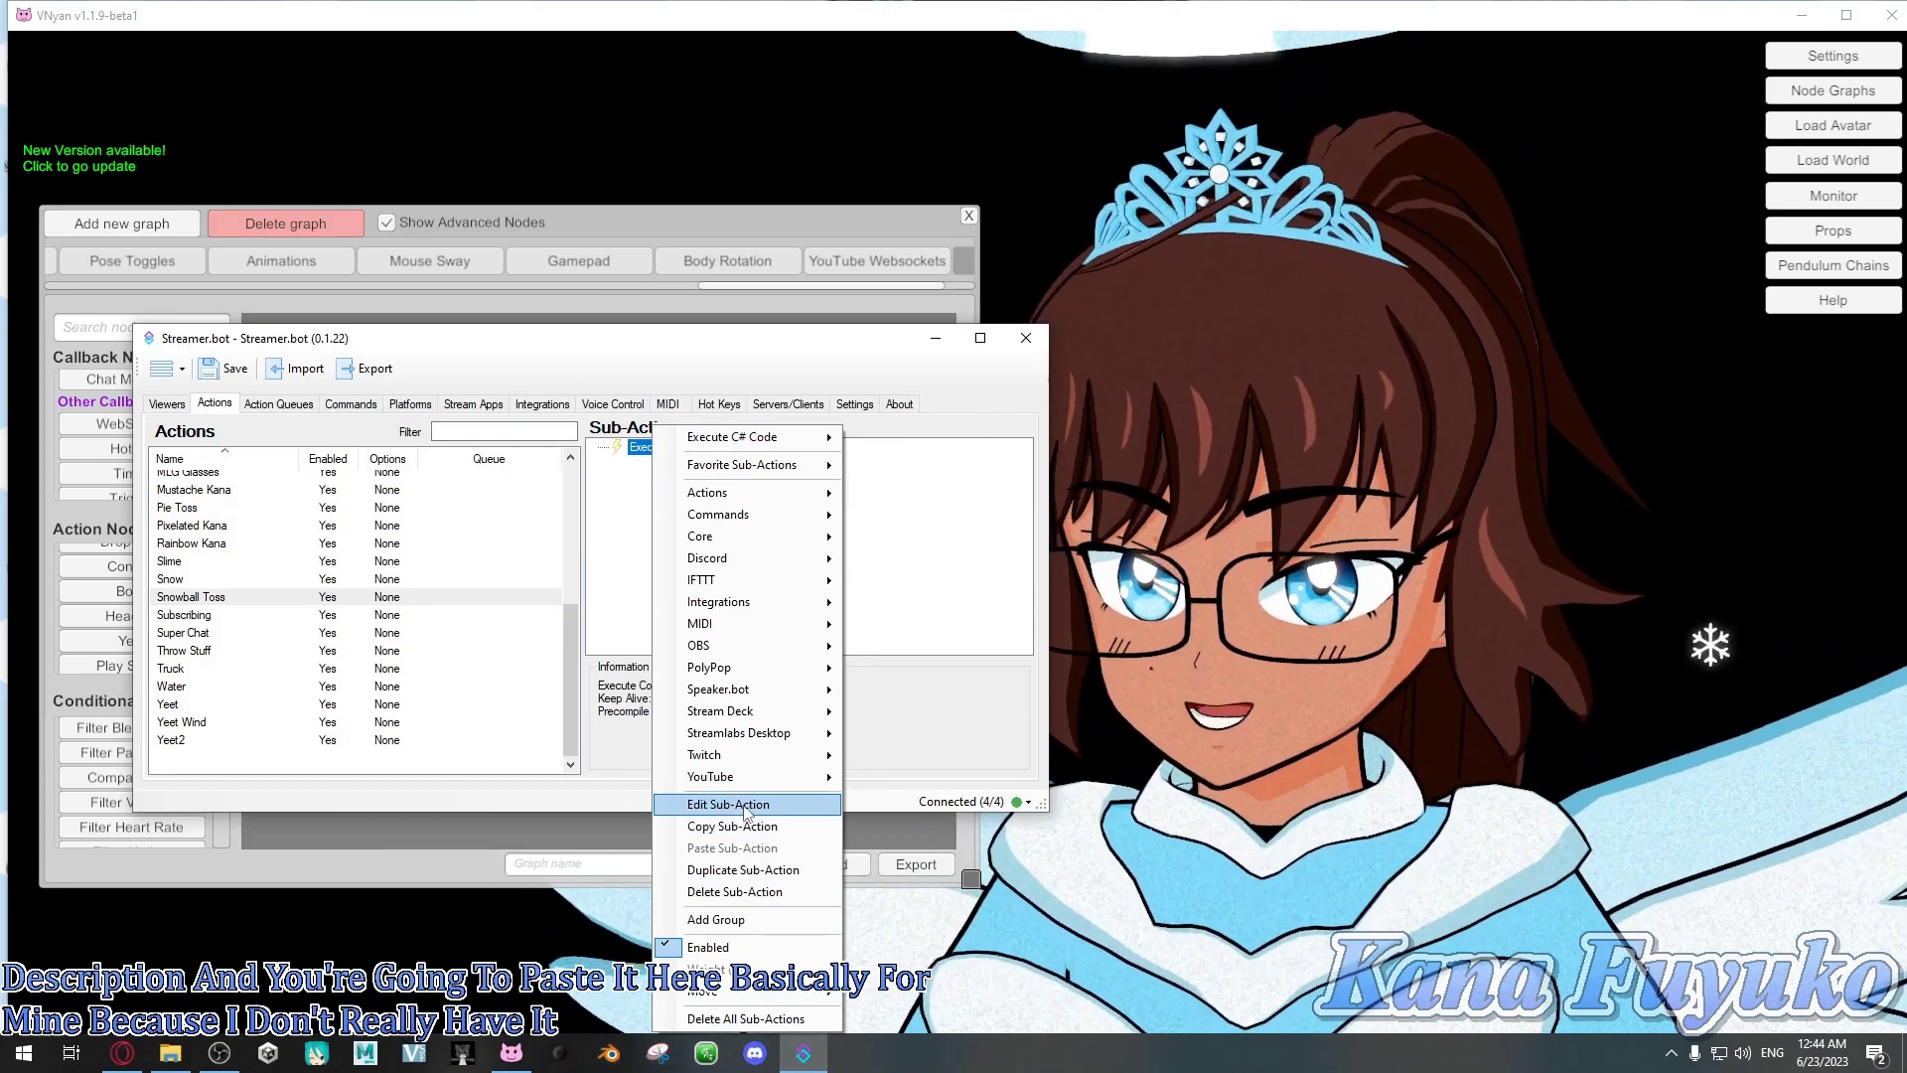
click(729, 805)
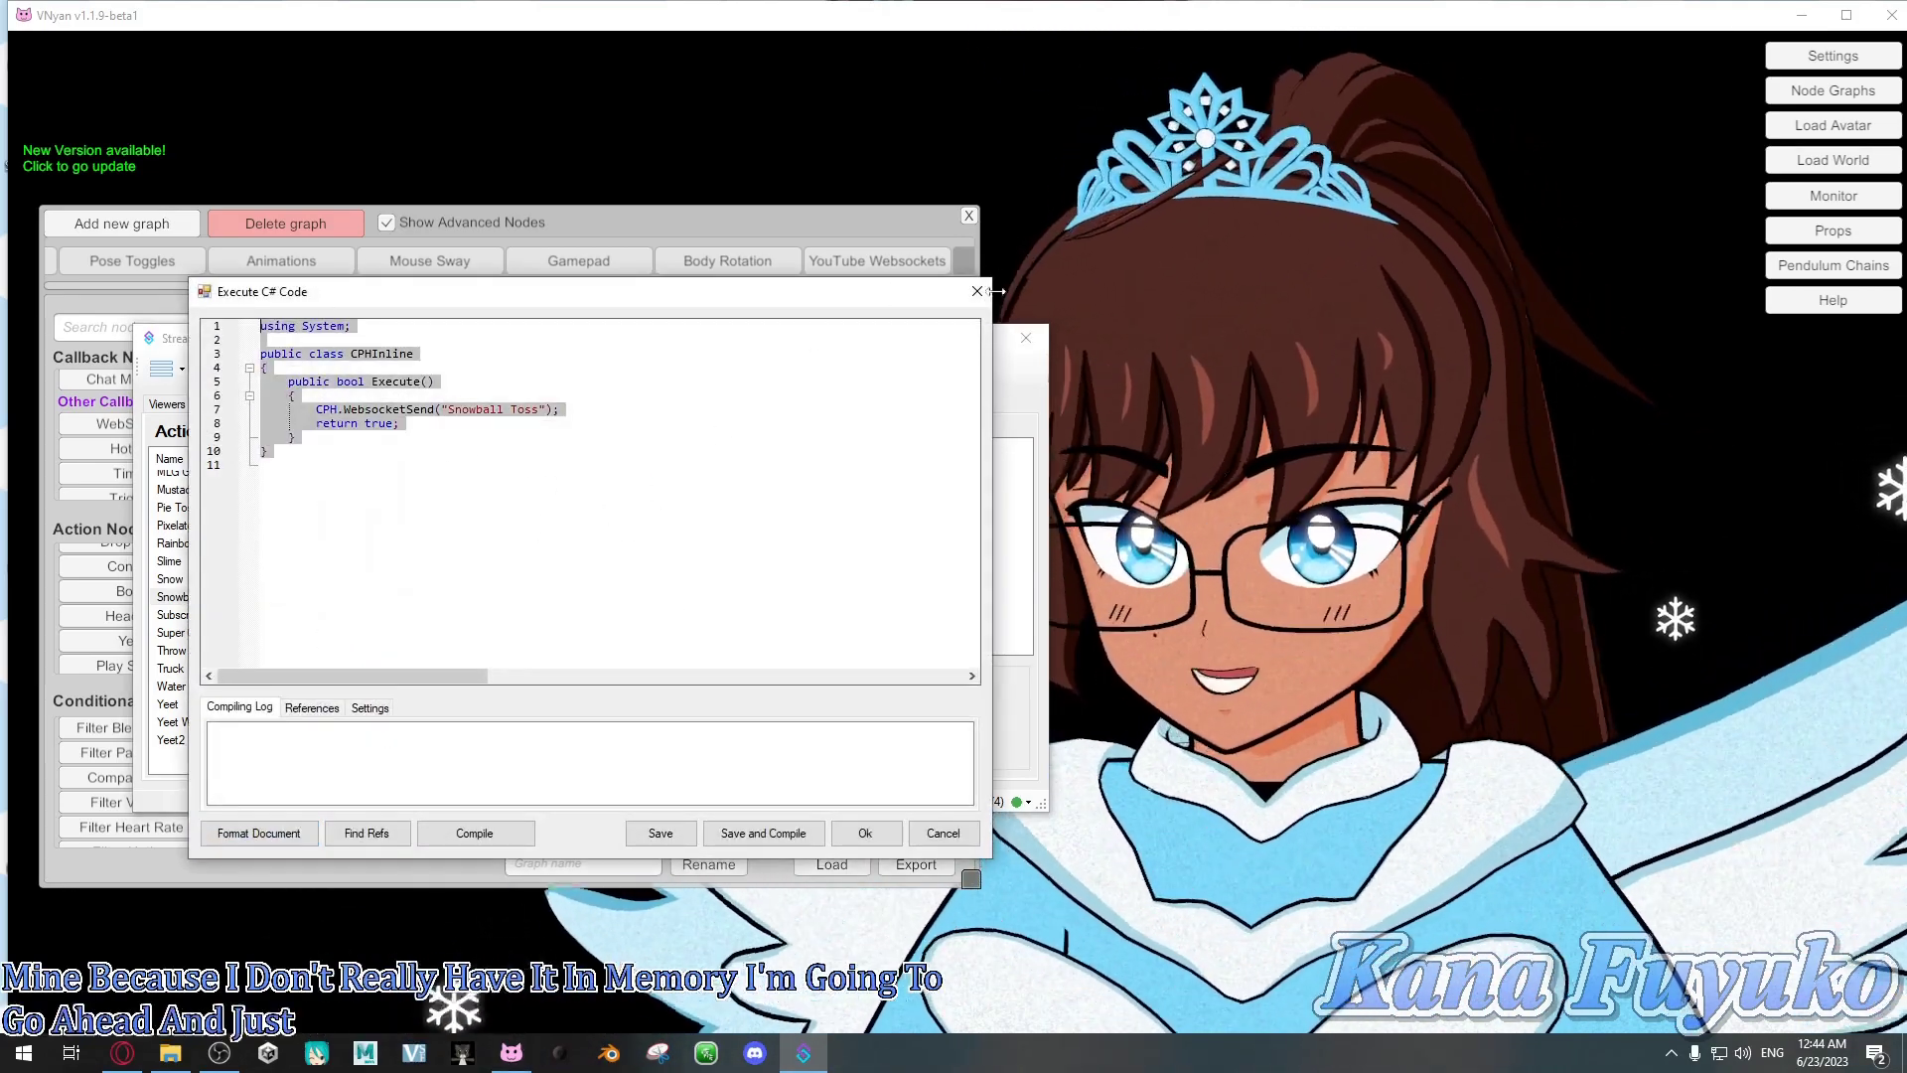
key(Escape)
click(174, 739)
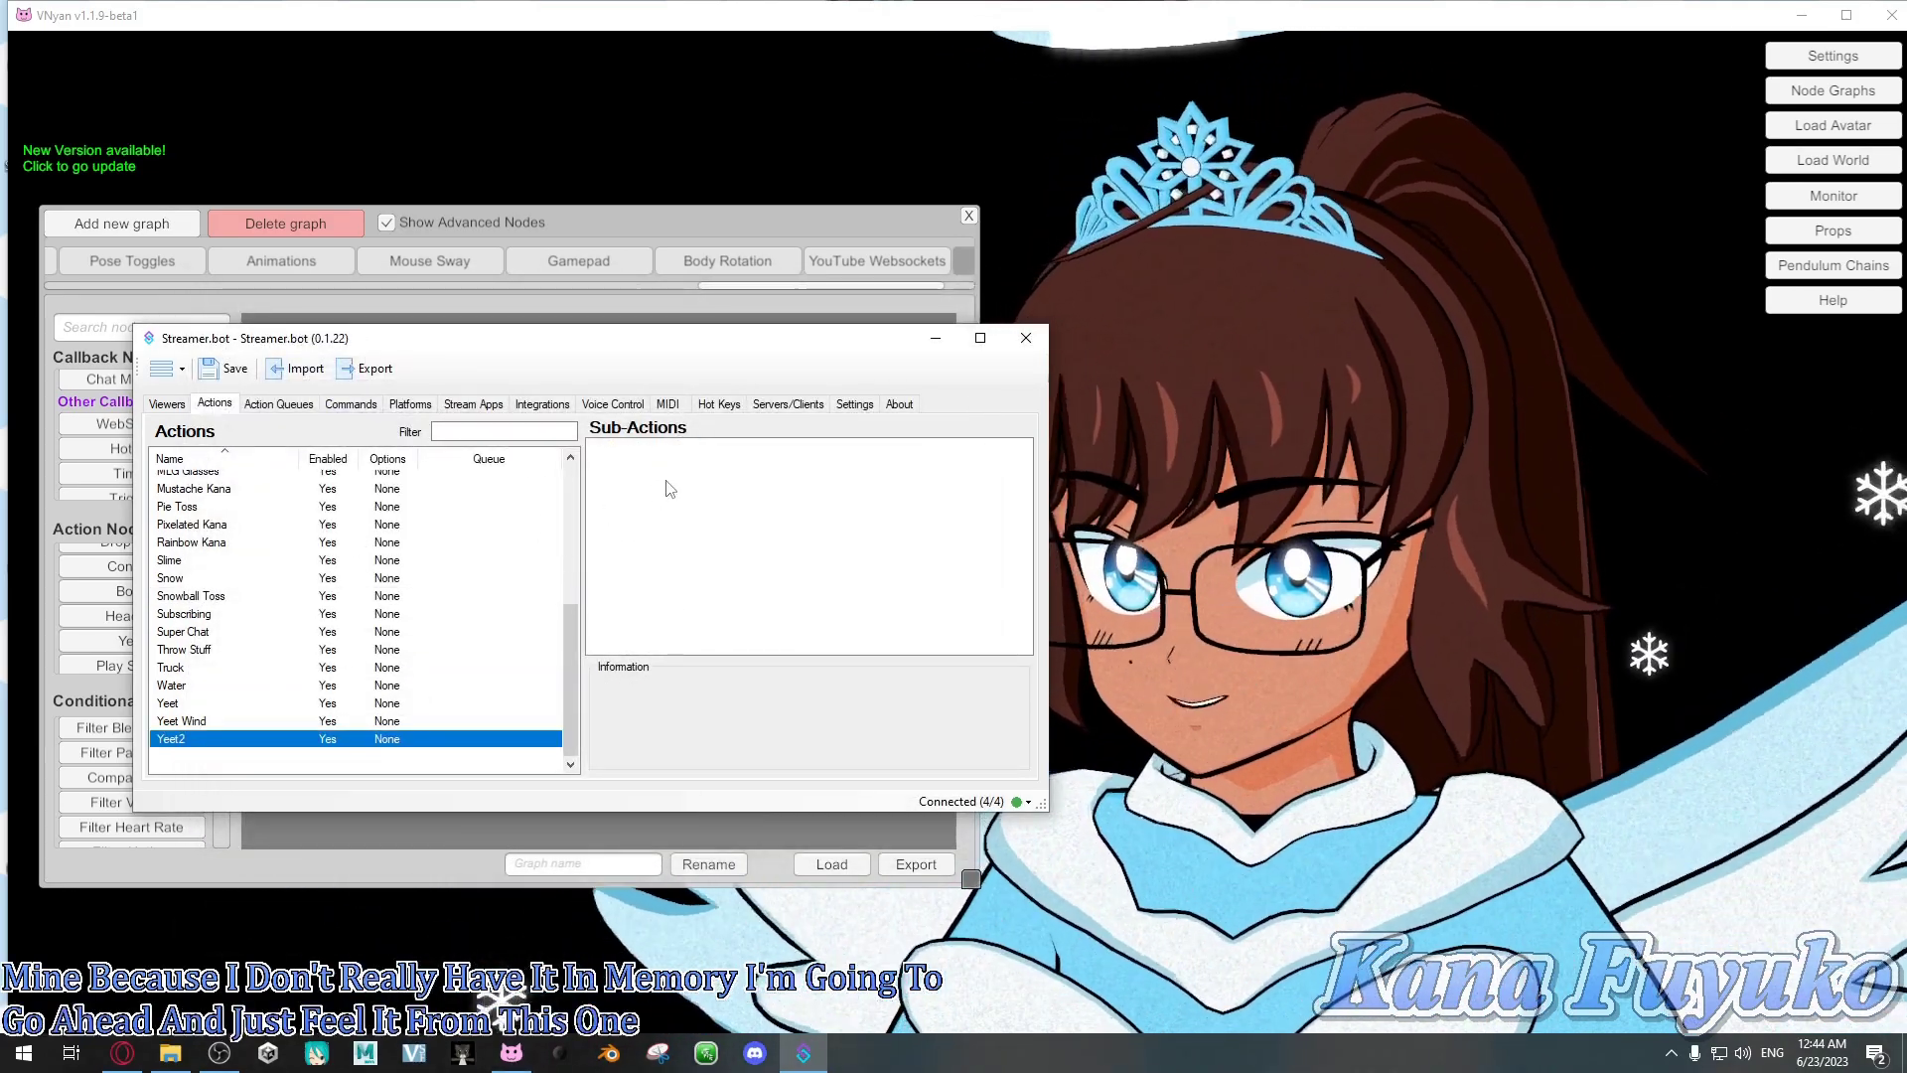
Give Yeet2 an Execute C# Code sub-action containing the pasted websocket-sending code
right_click(669, 480)
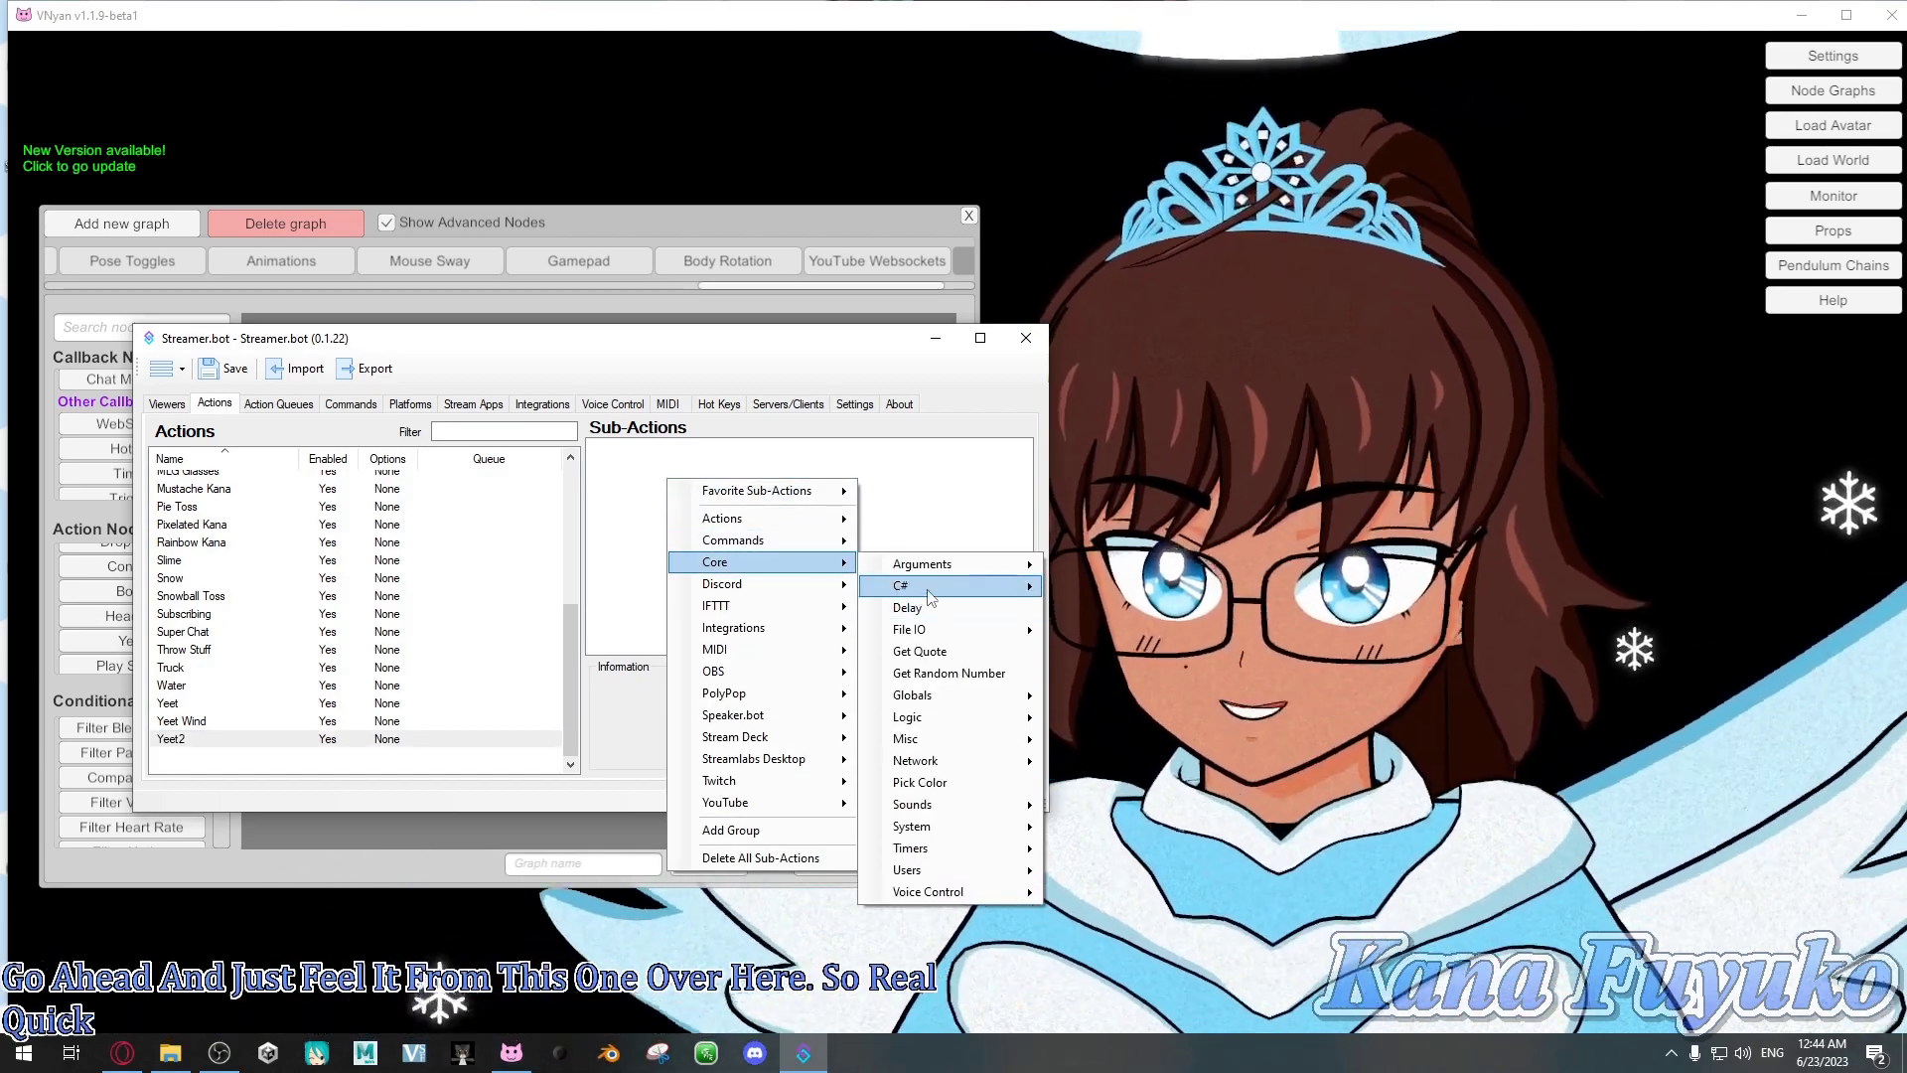
click(1097, 592)
key(ctrl+a)
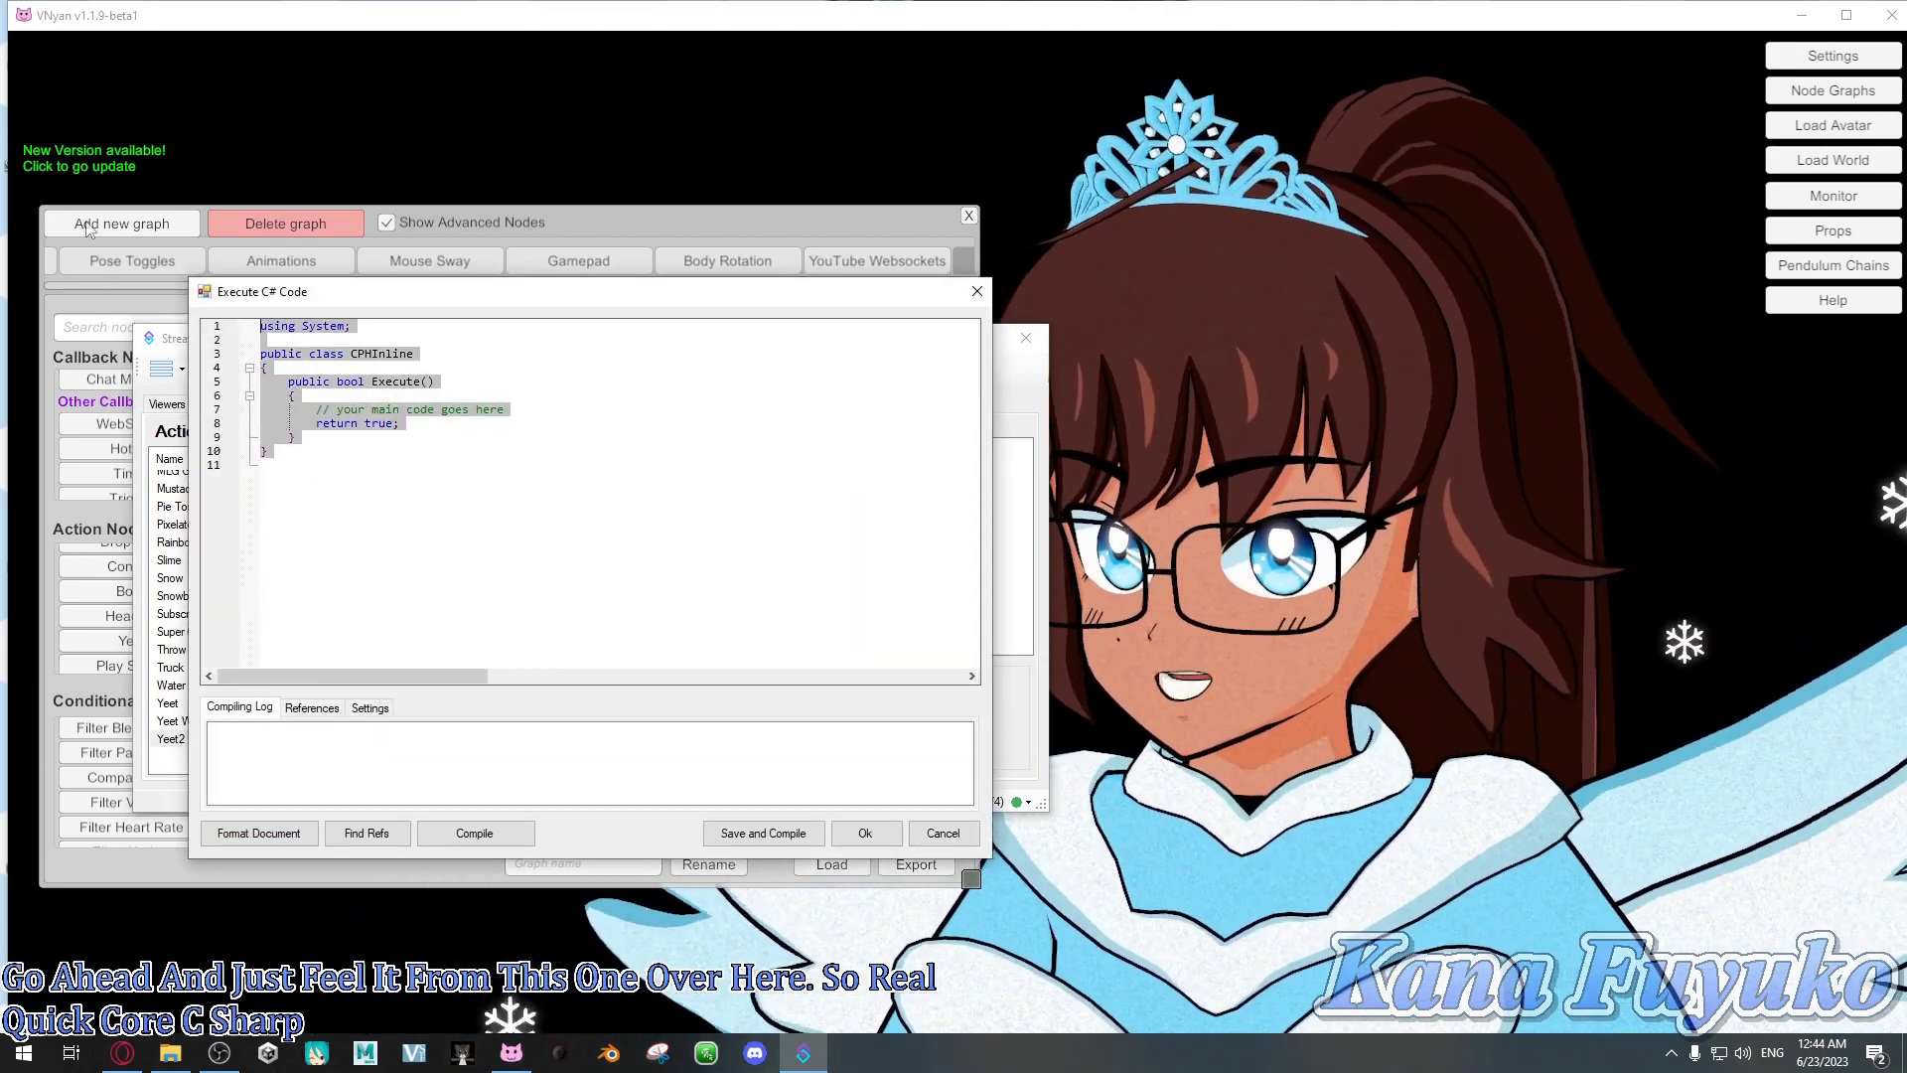
text(using System;  public class CPHInline {     public bool Execute()     {         CPH.WebsocketSend("Snowball Toss");         return true;     } })
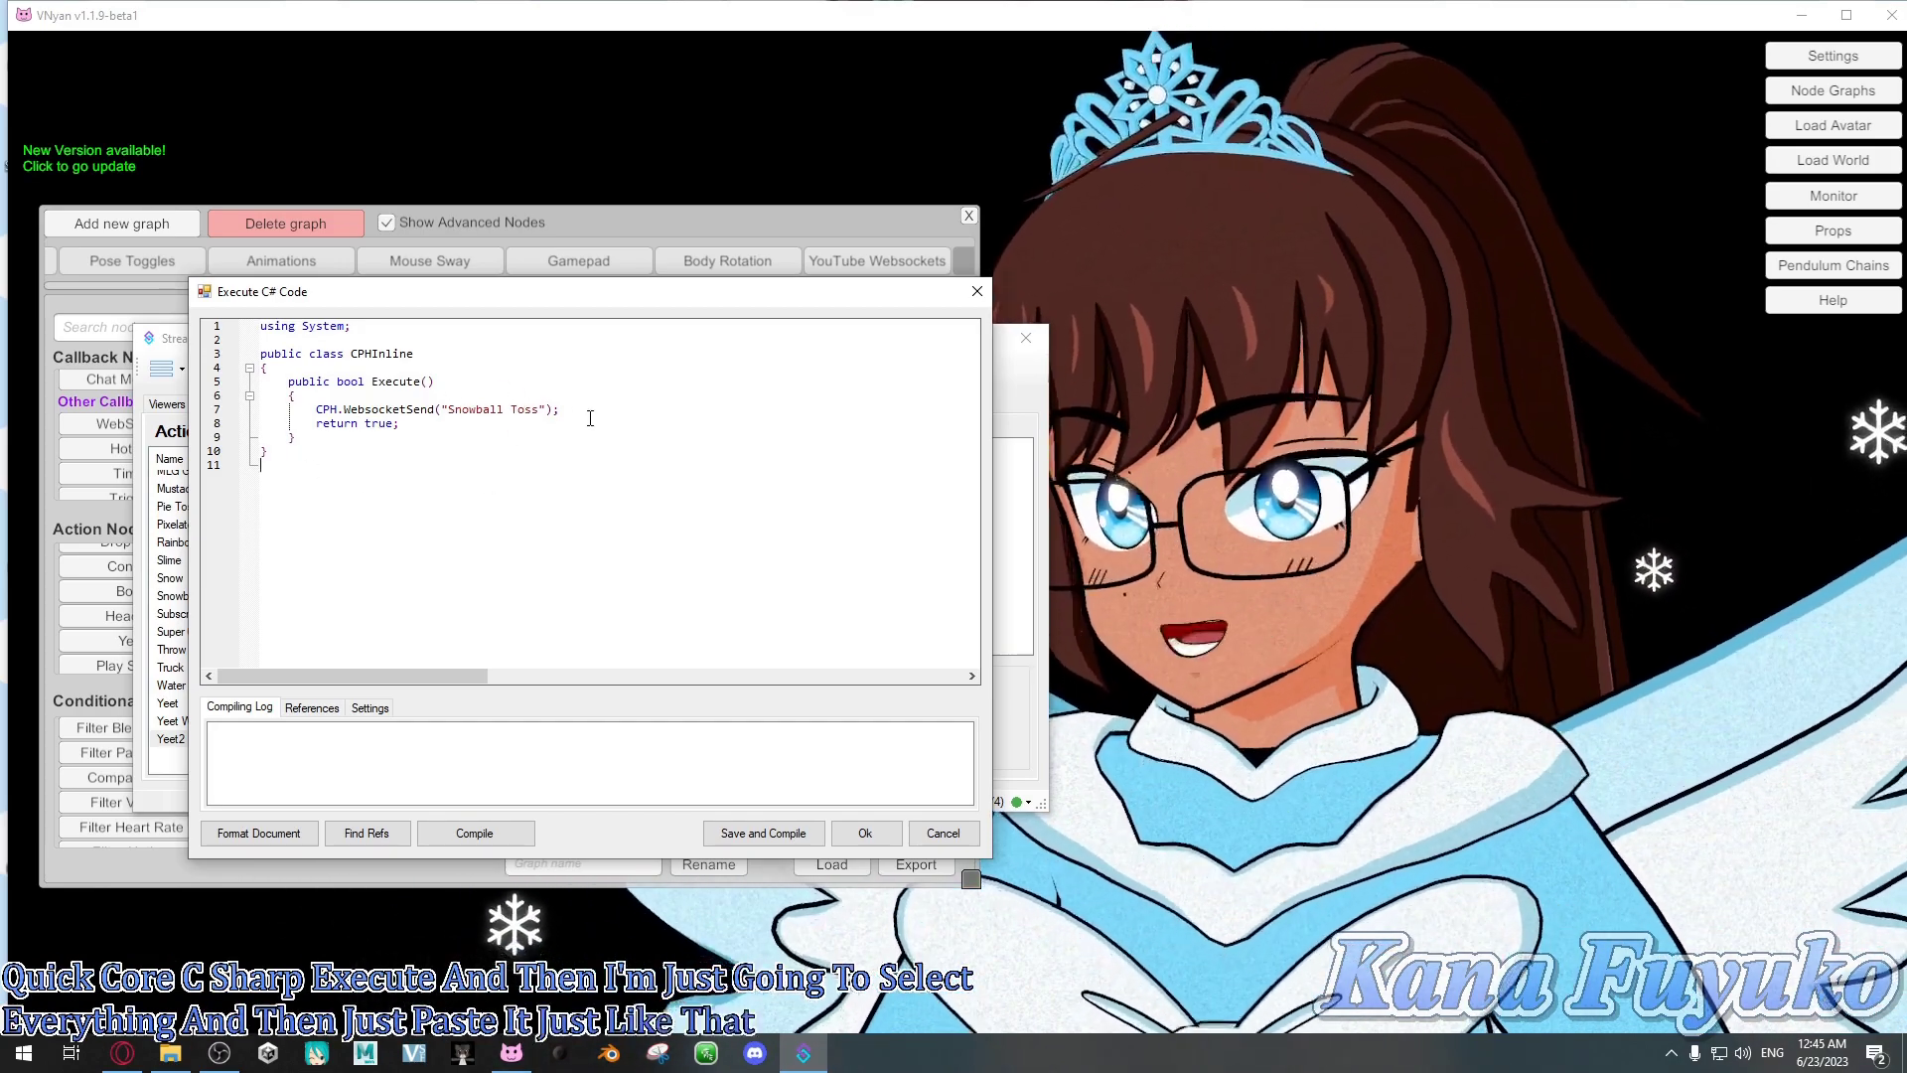
Change the line 7 message from 'Snowball Toss' to 'Yeet2', checking VNyan, and save
drag(590, 418, 261, 410)
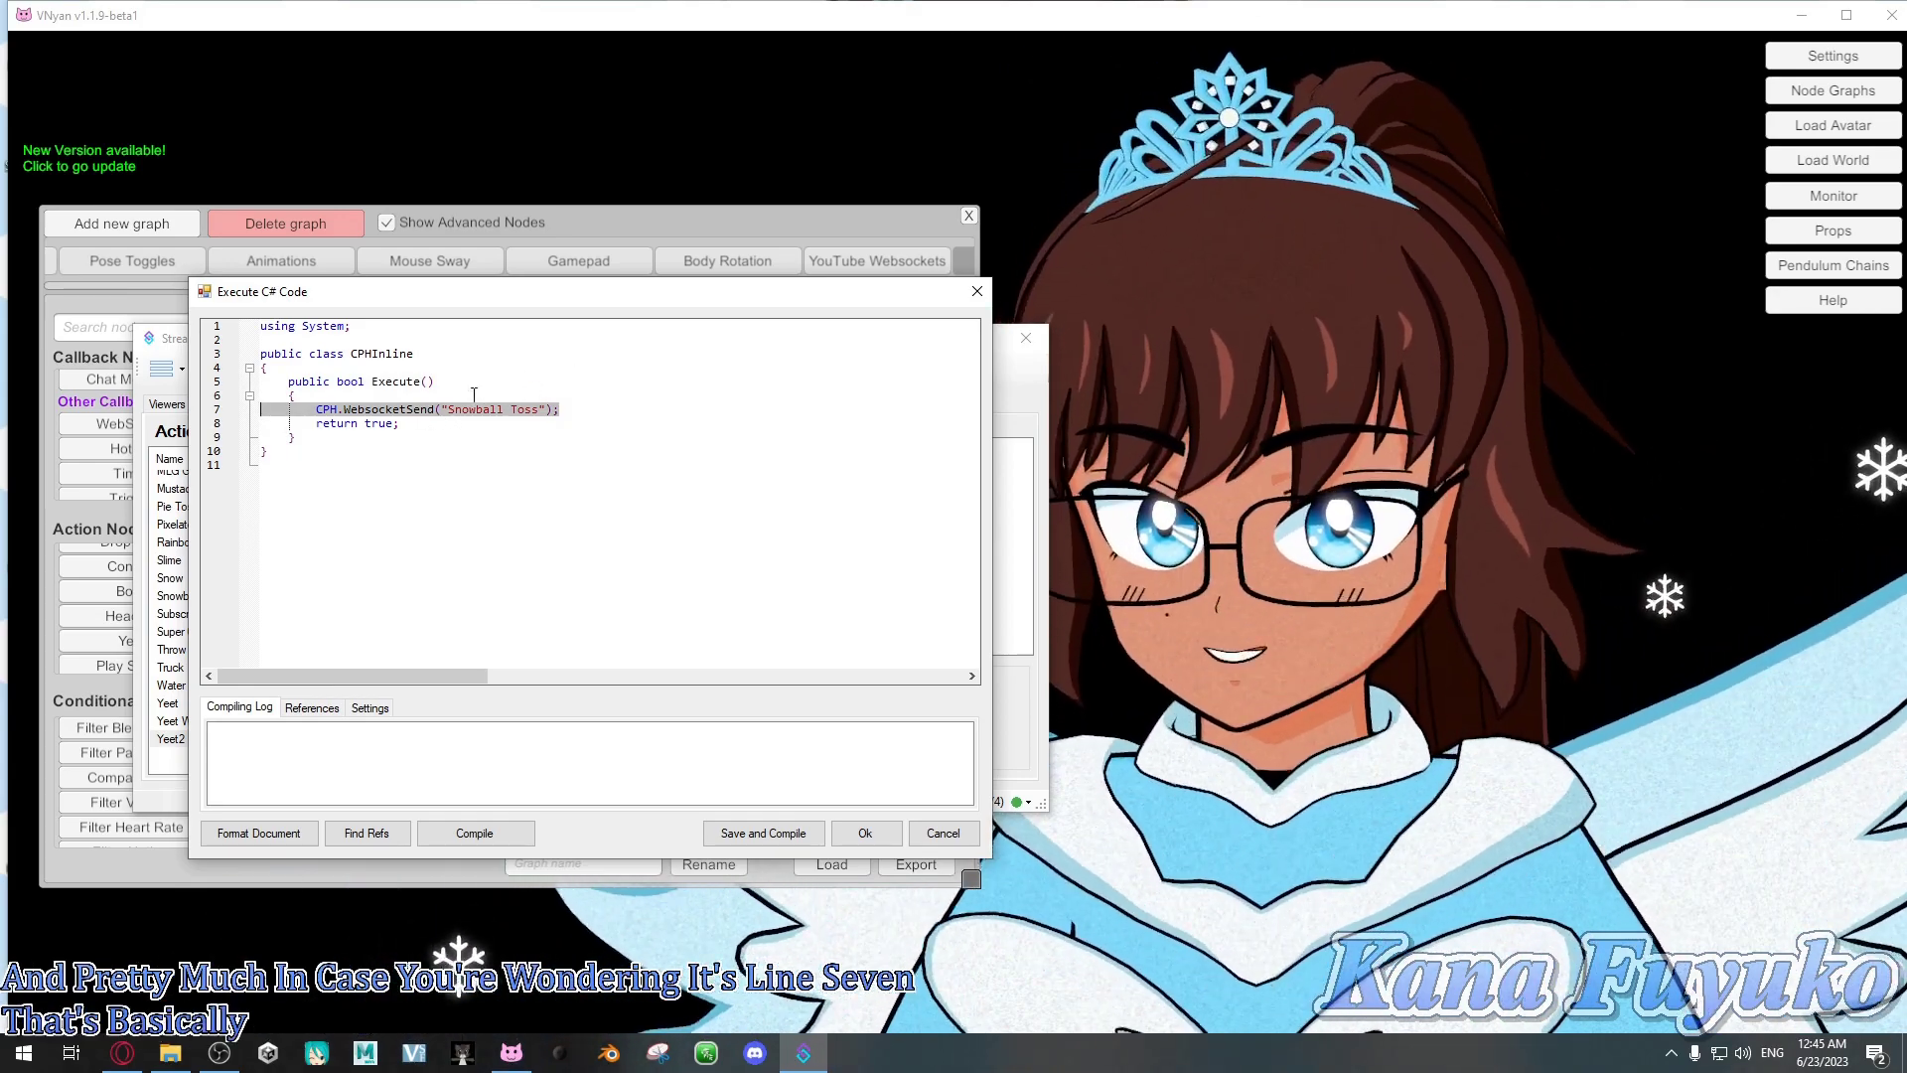
click(447, 410)
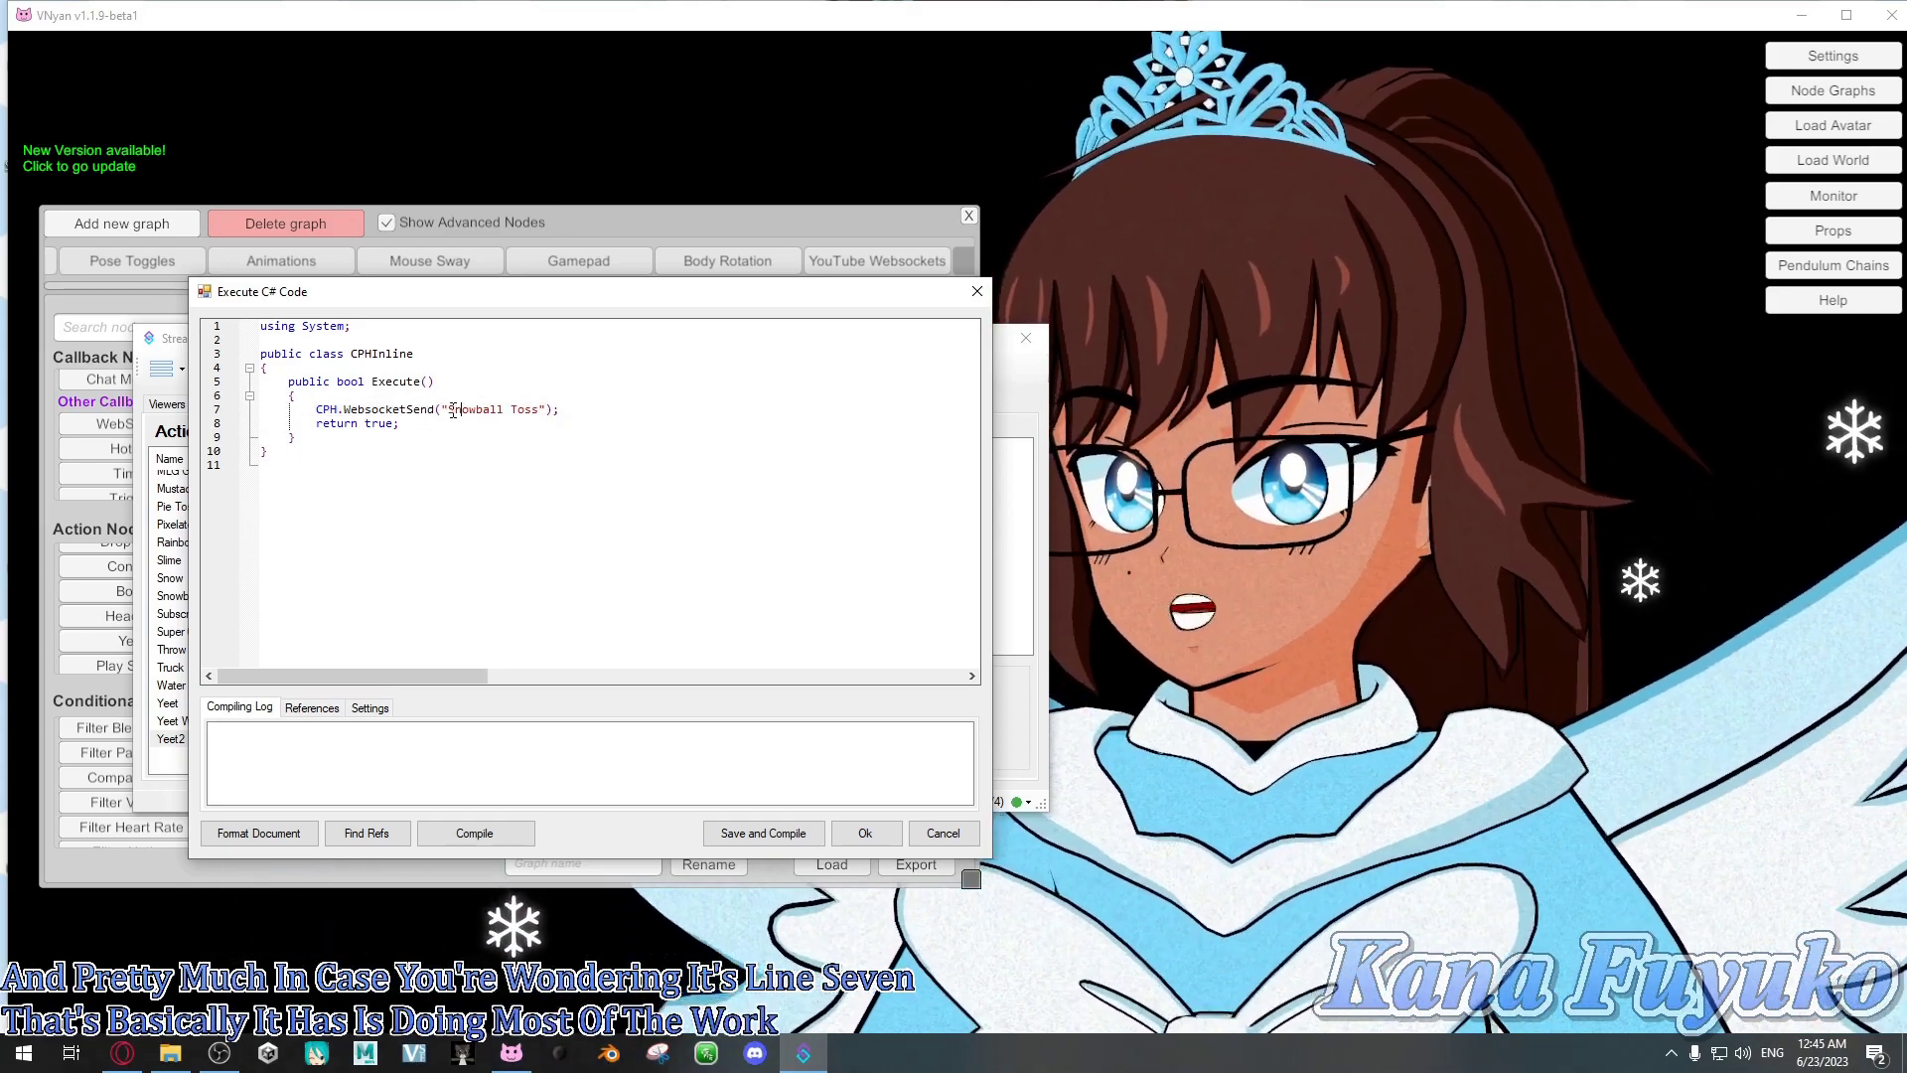
drag(452, 411, 538, 402)
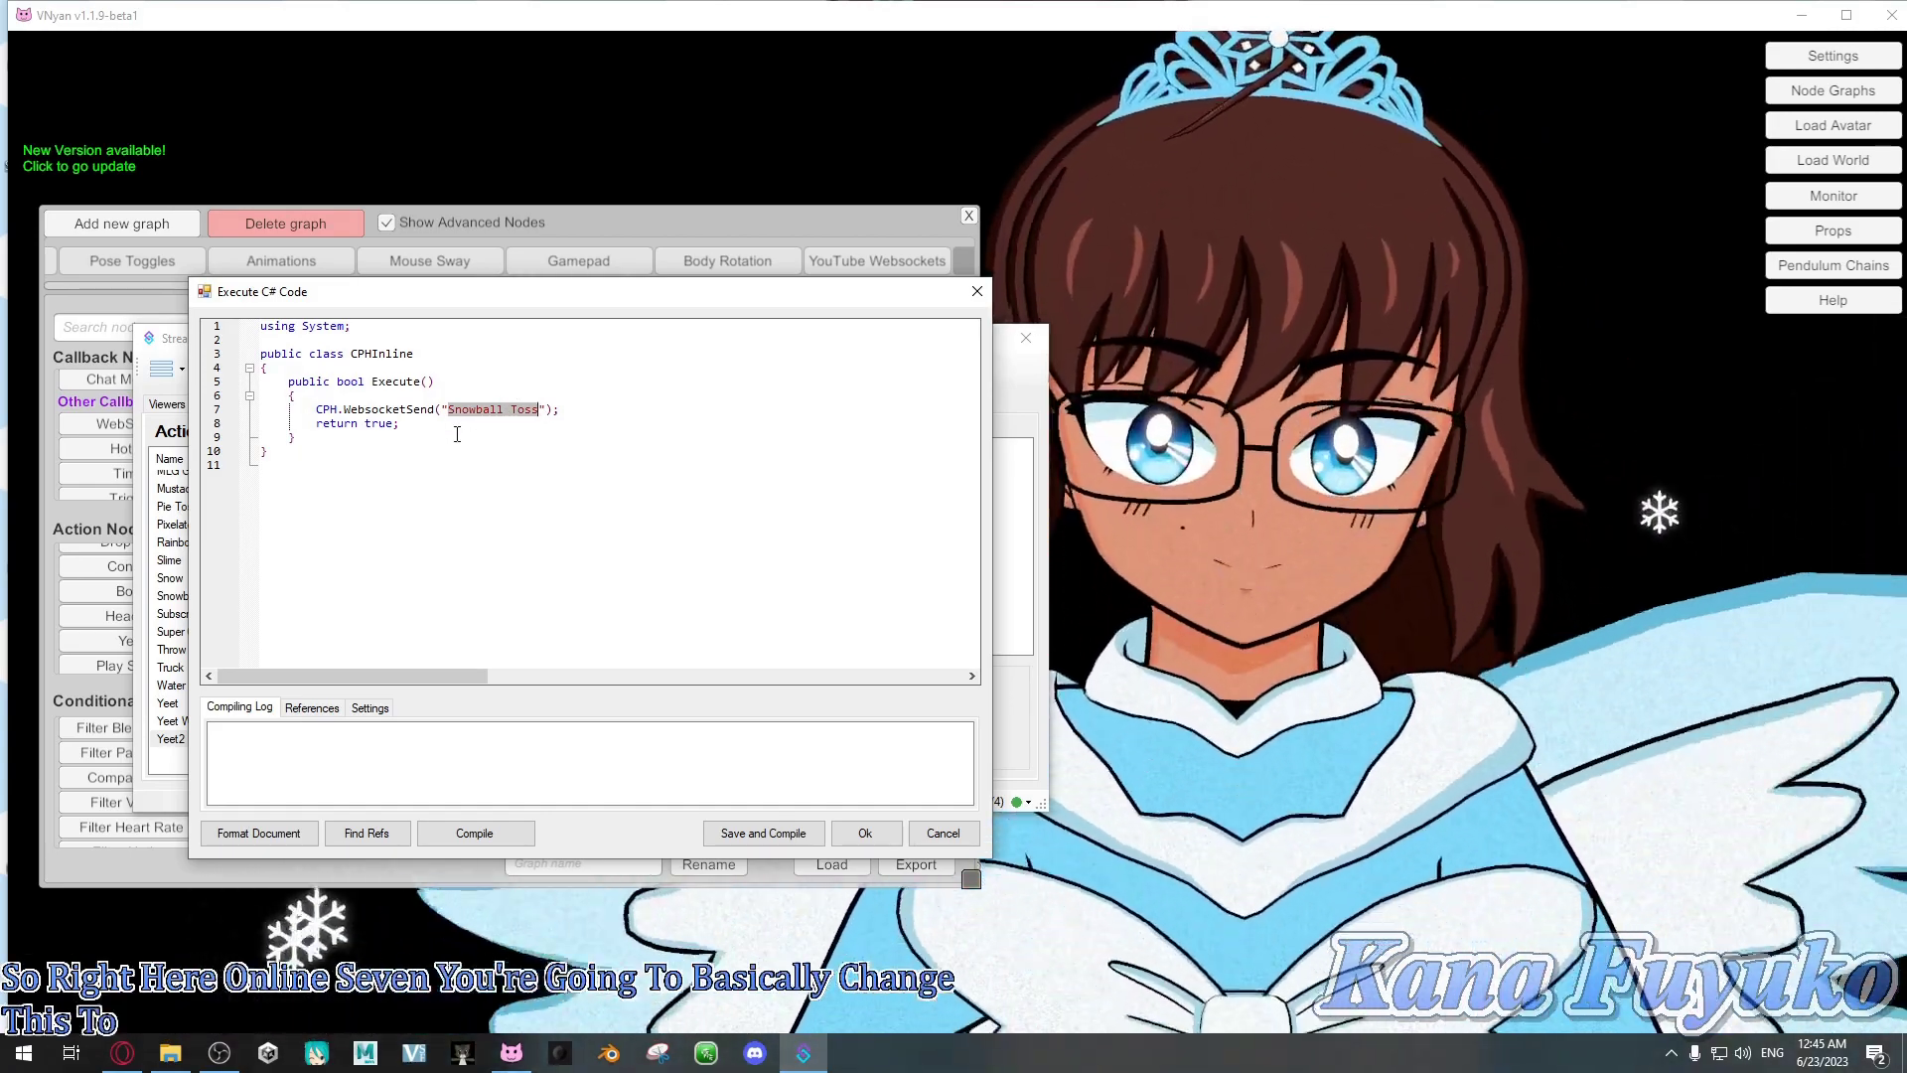
text(Yeet2)
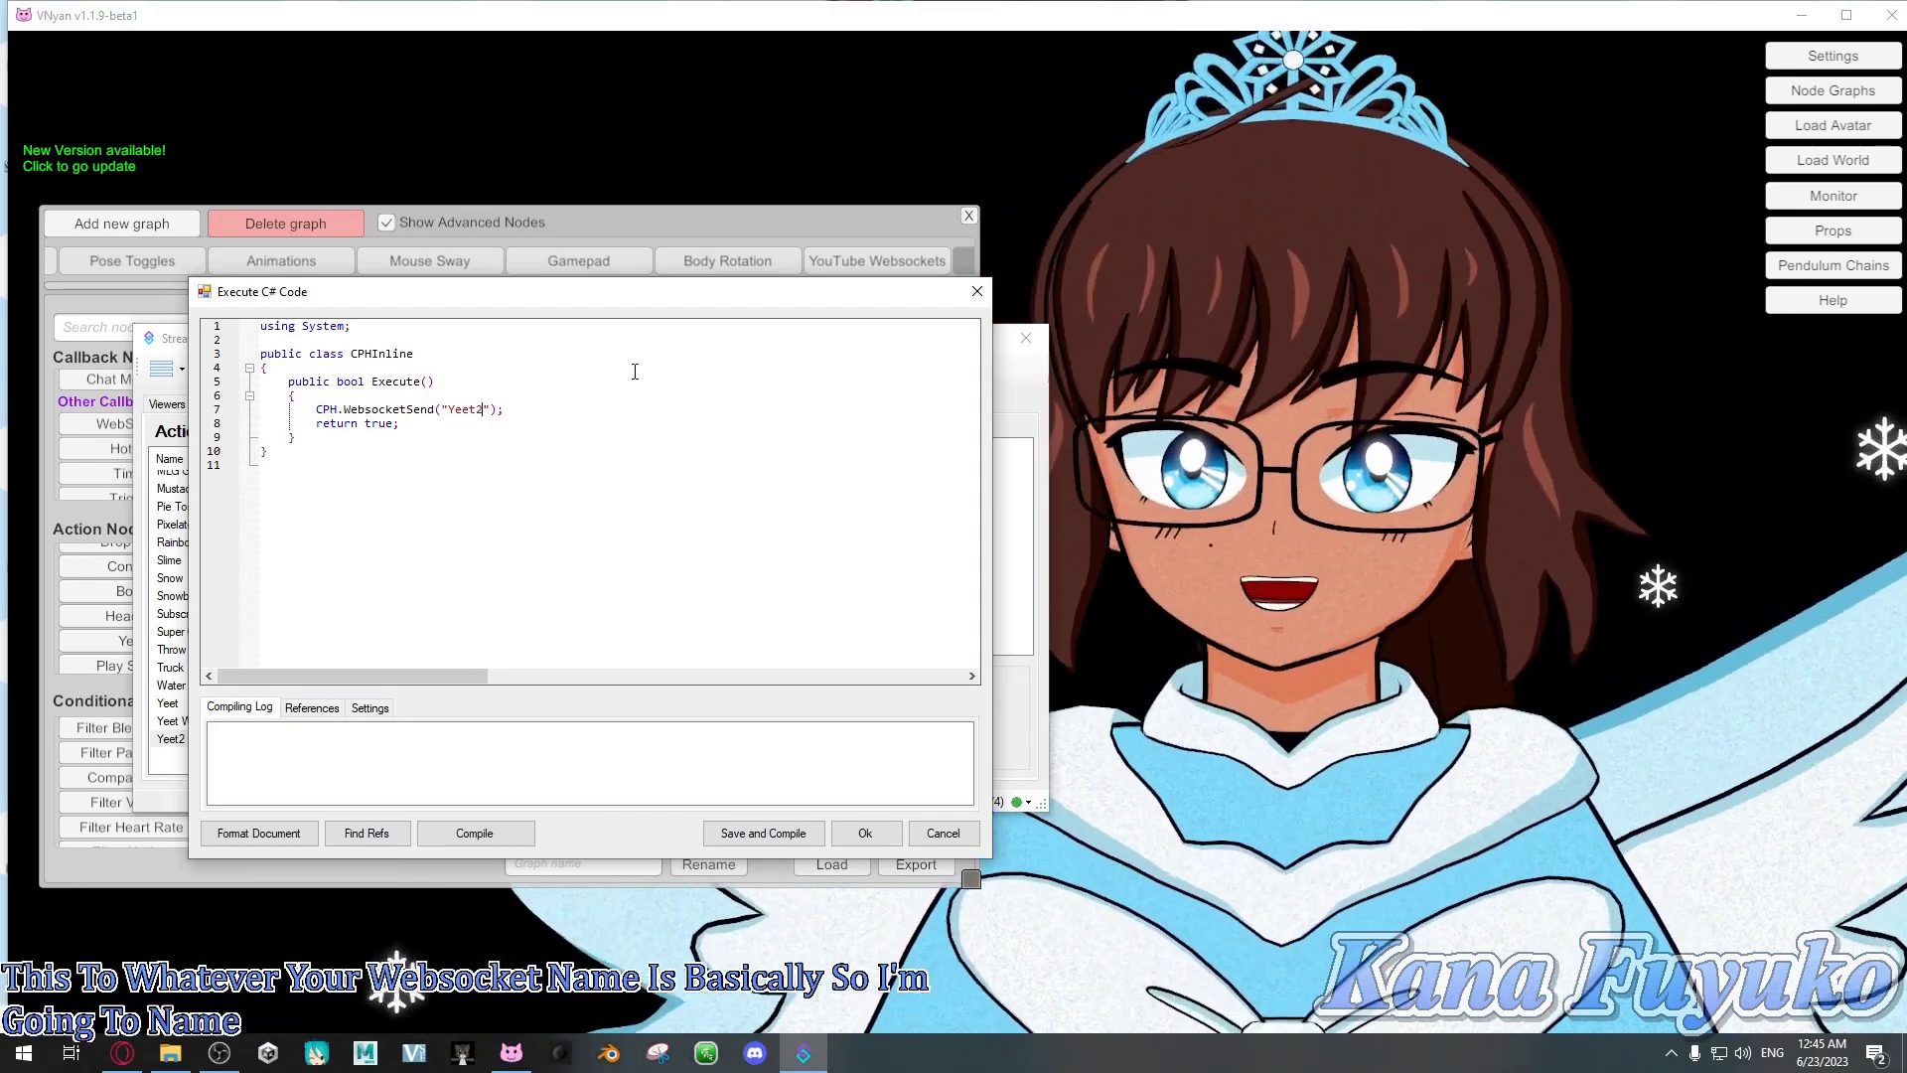
click(489, 238)
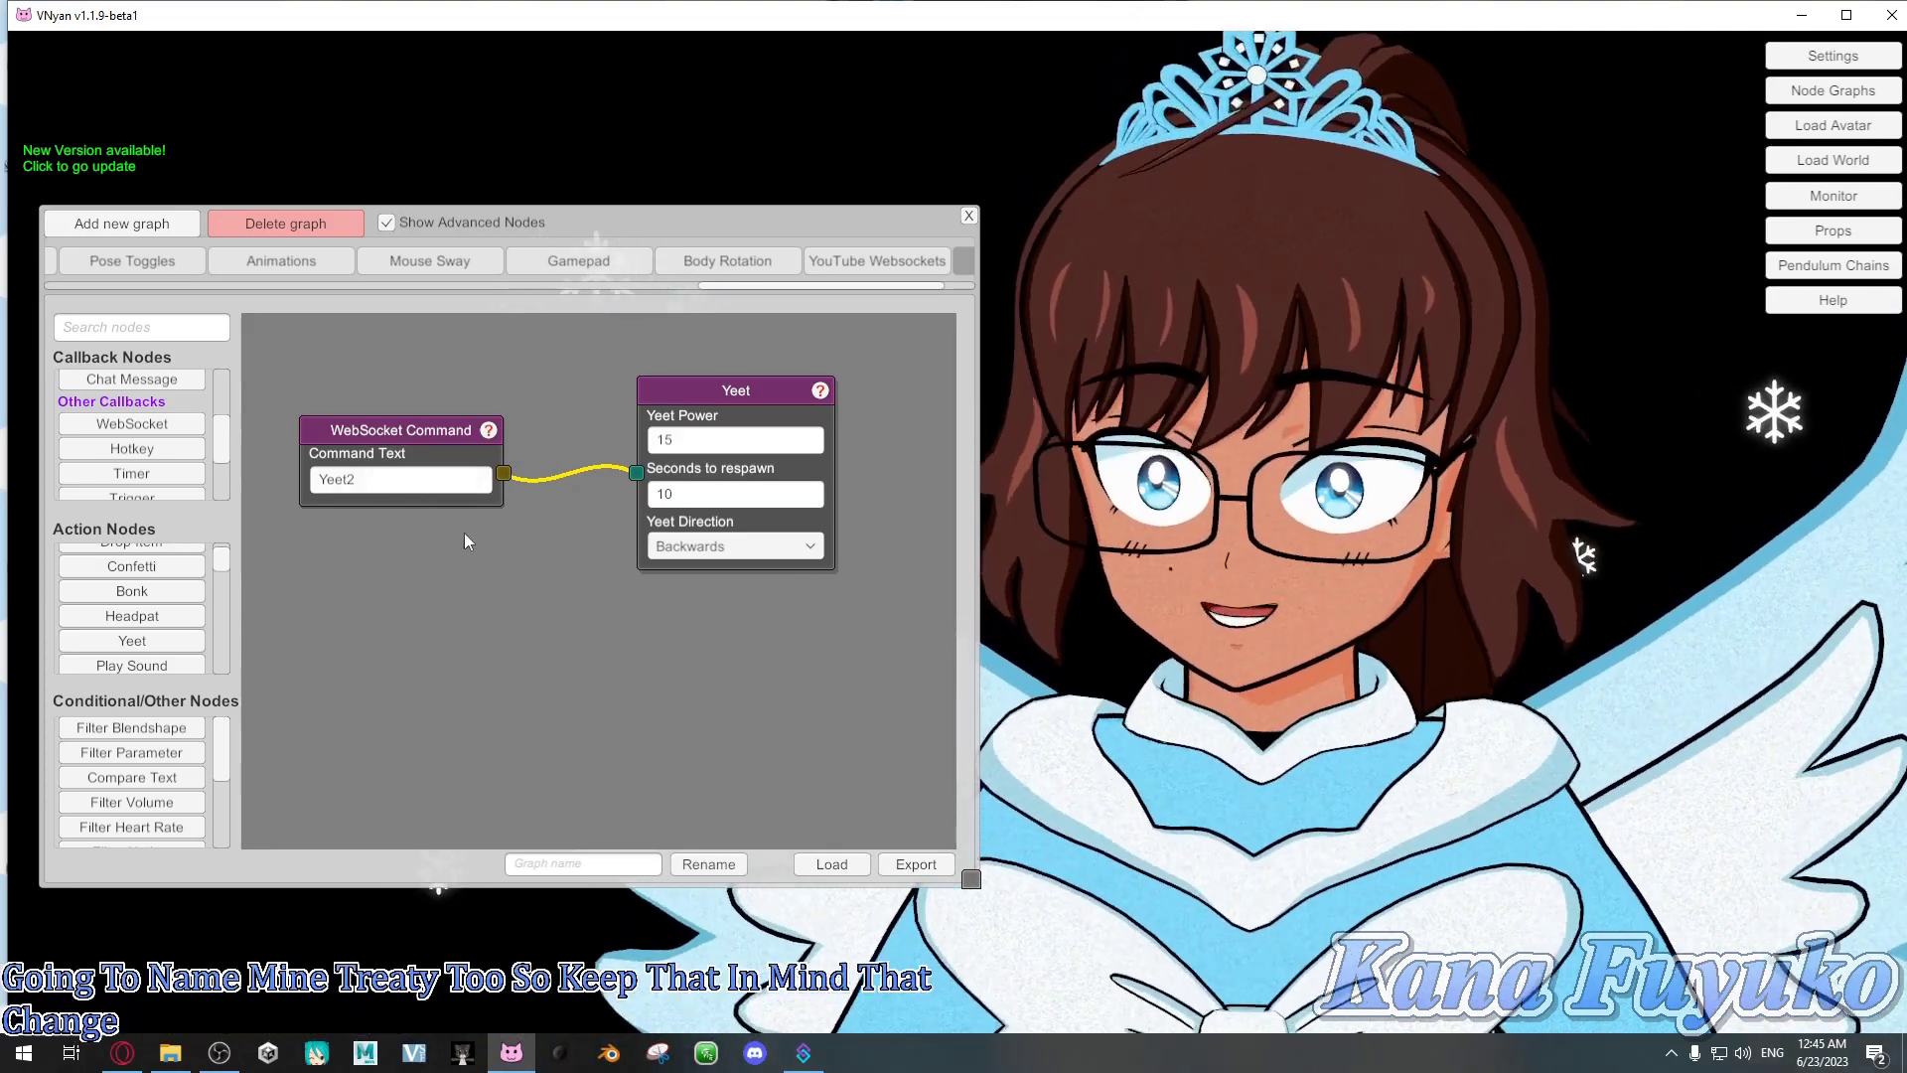
click(804, 1053)
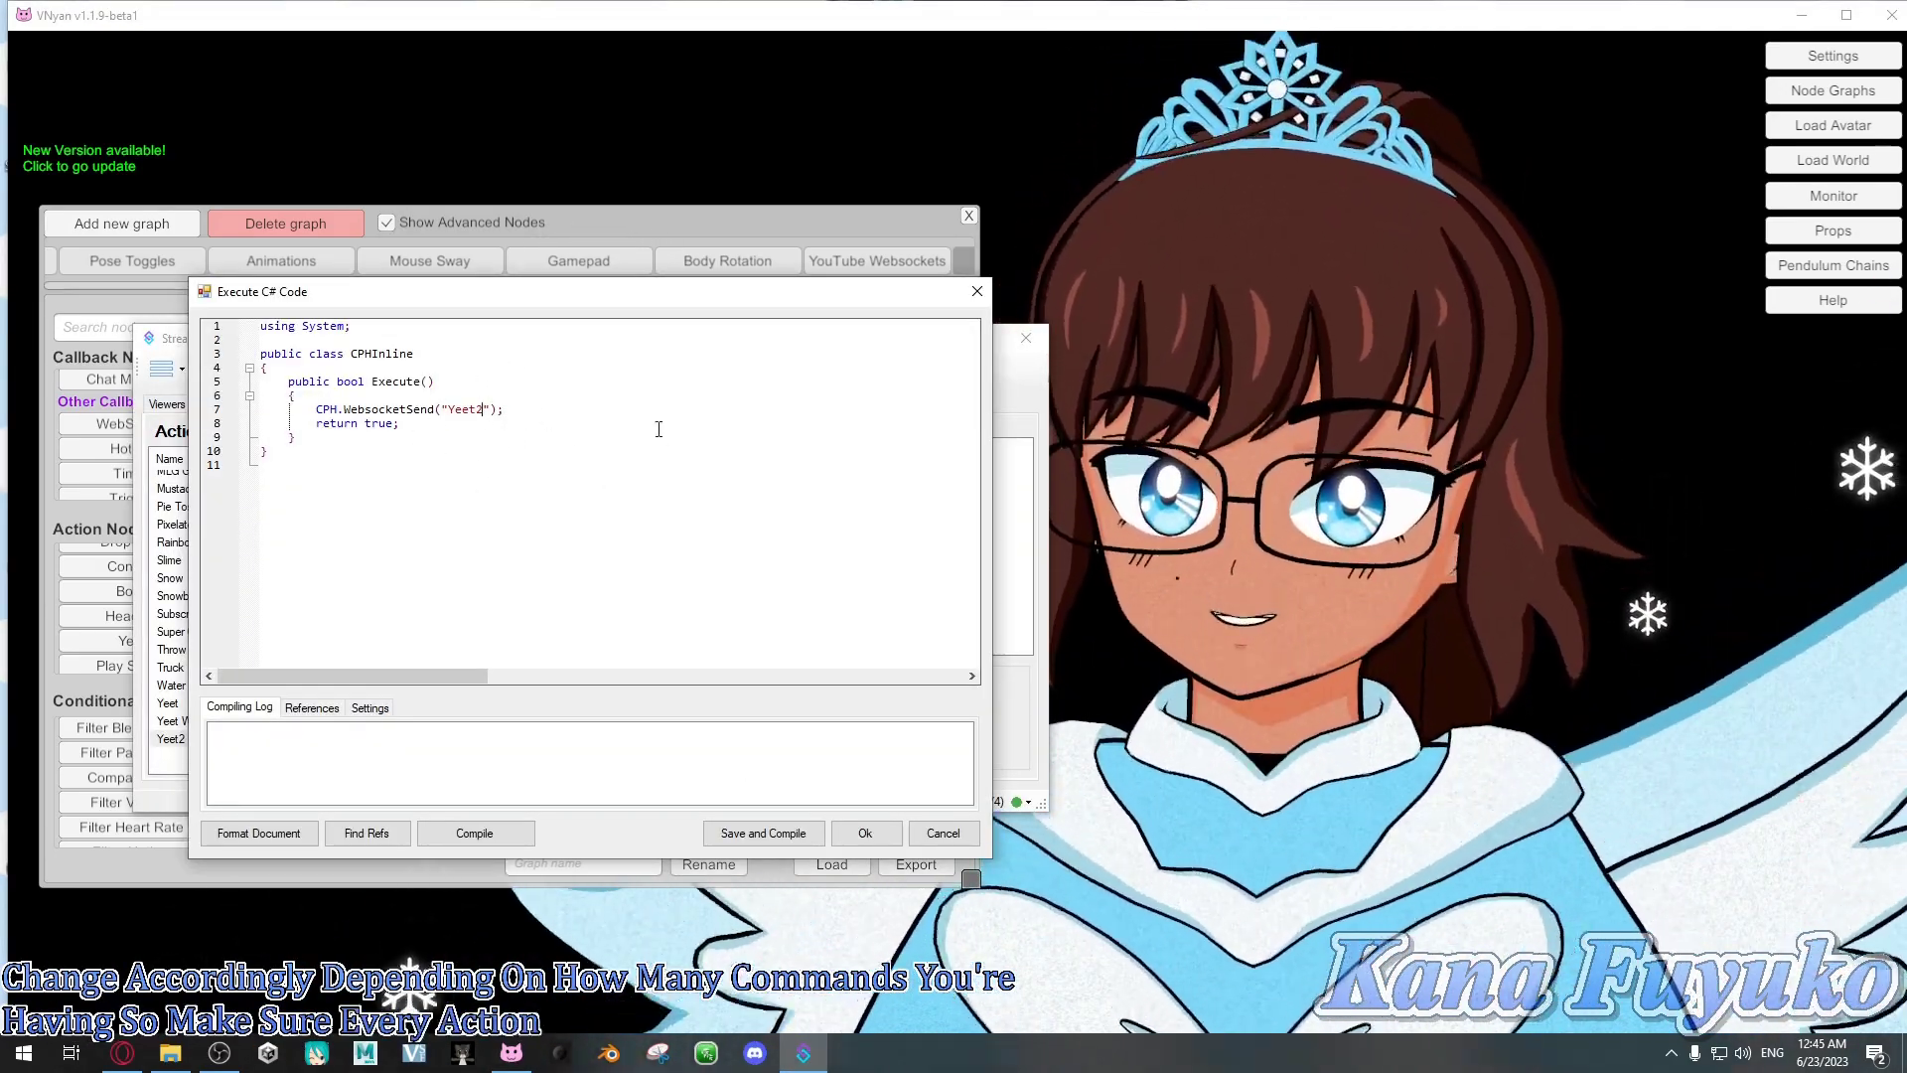
click(868, 836)
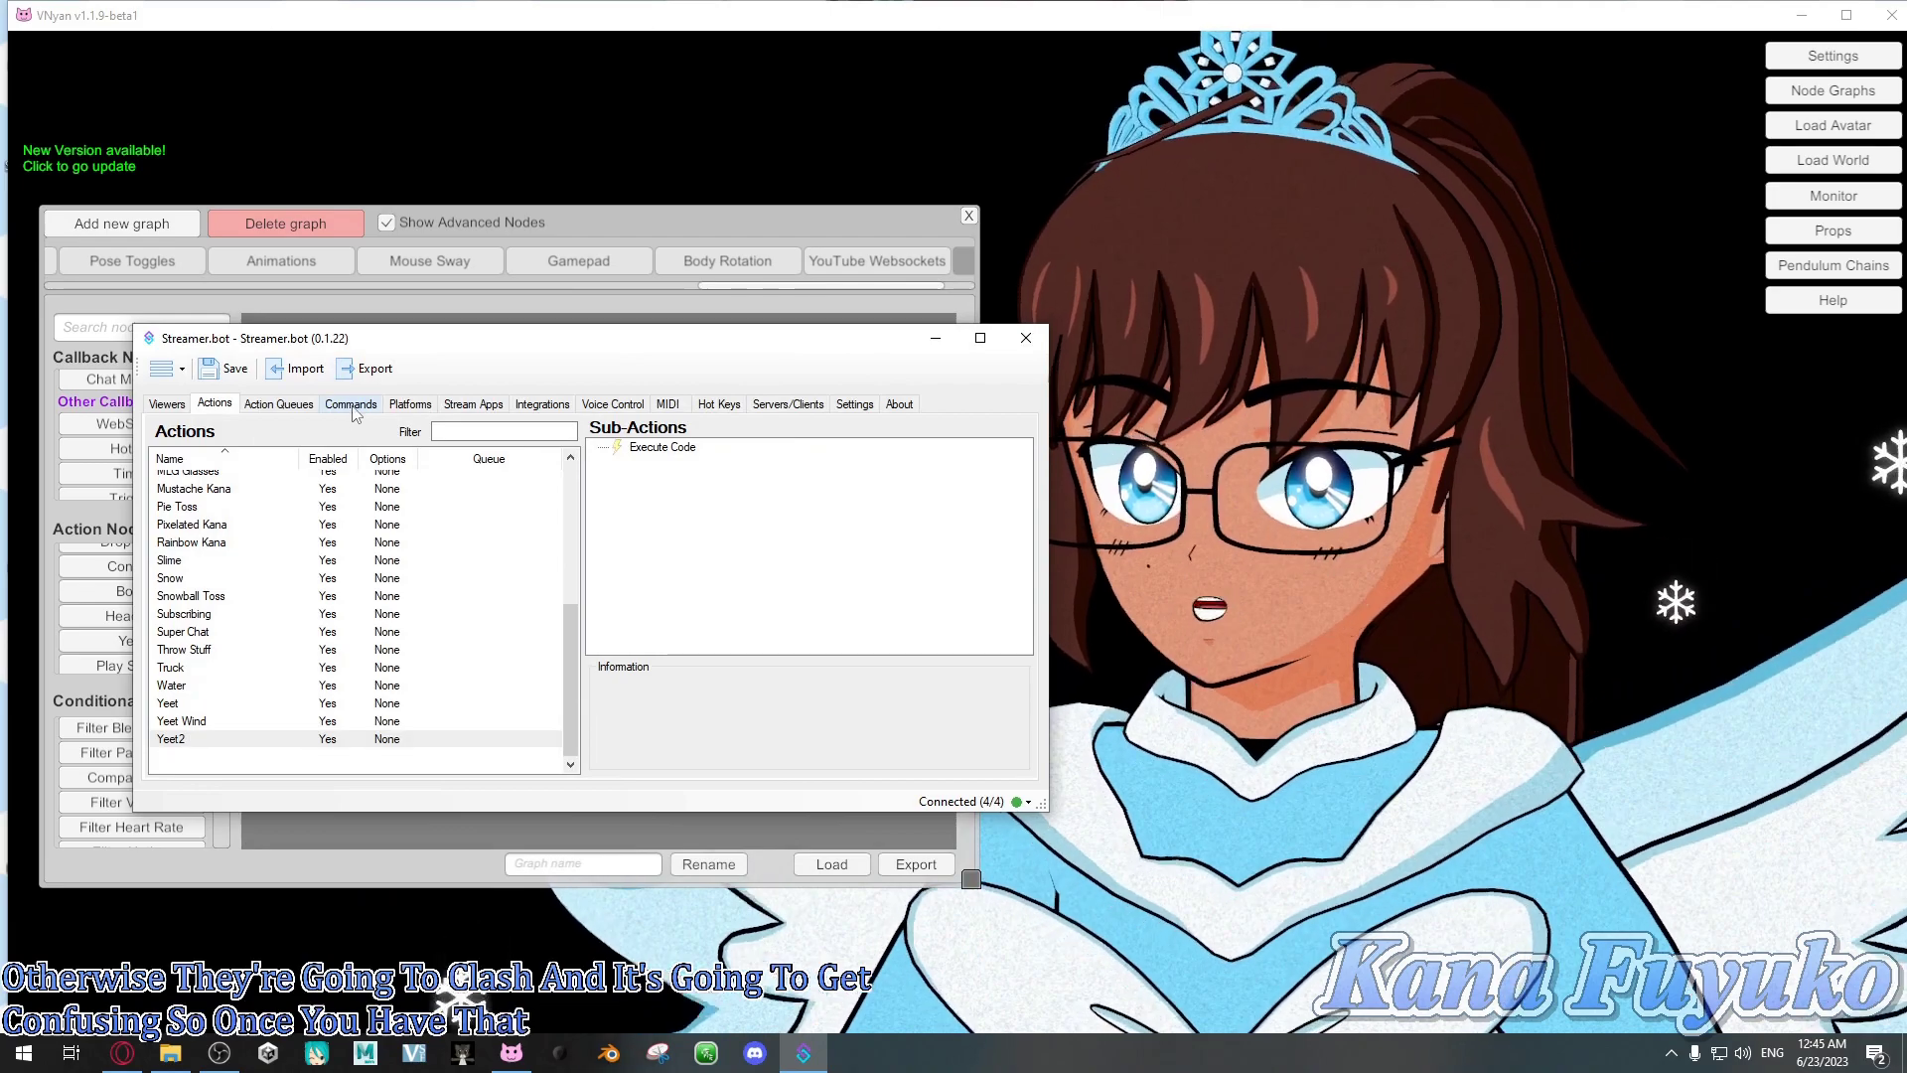
Start a new chat command with the text !yeet2
click(352, 404)
right_click(296, 555)
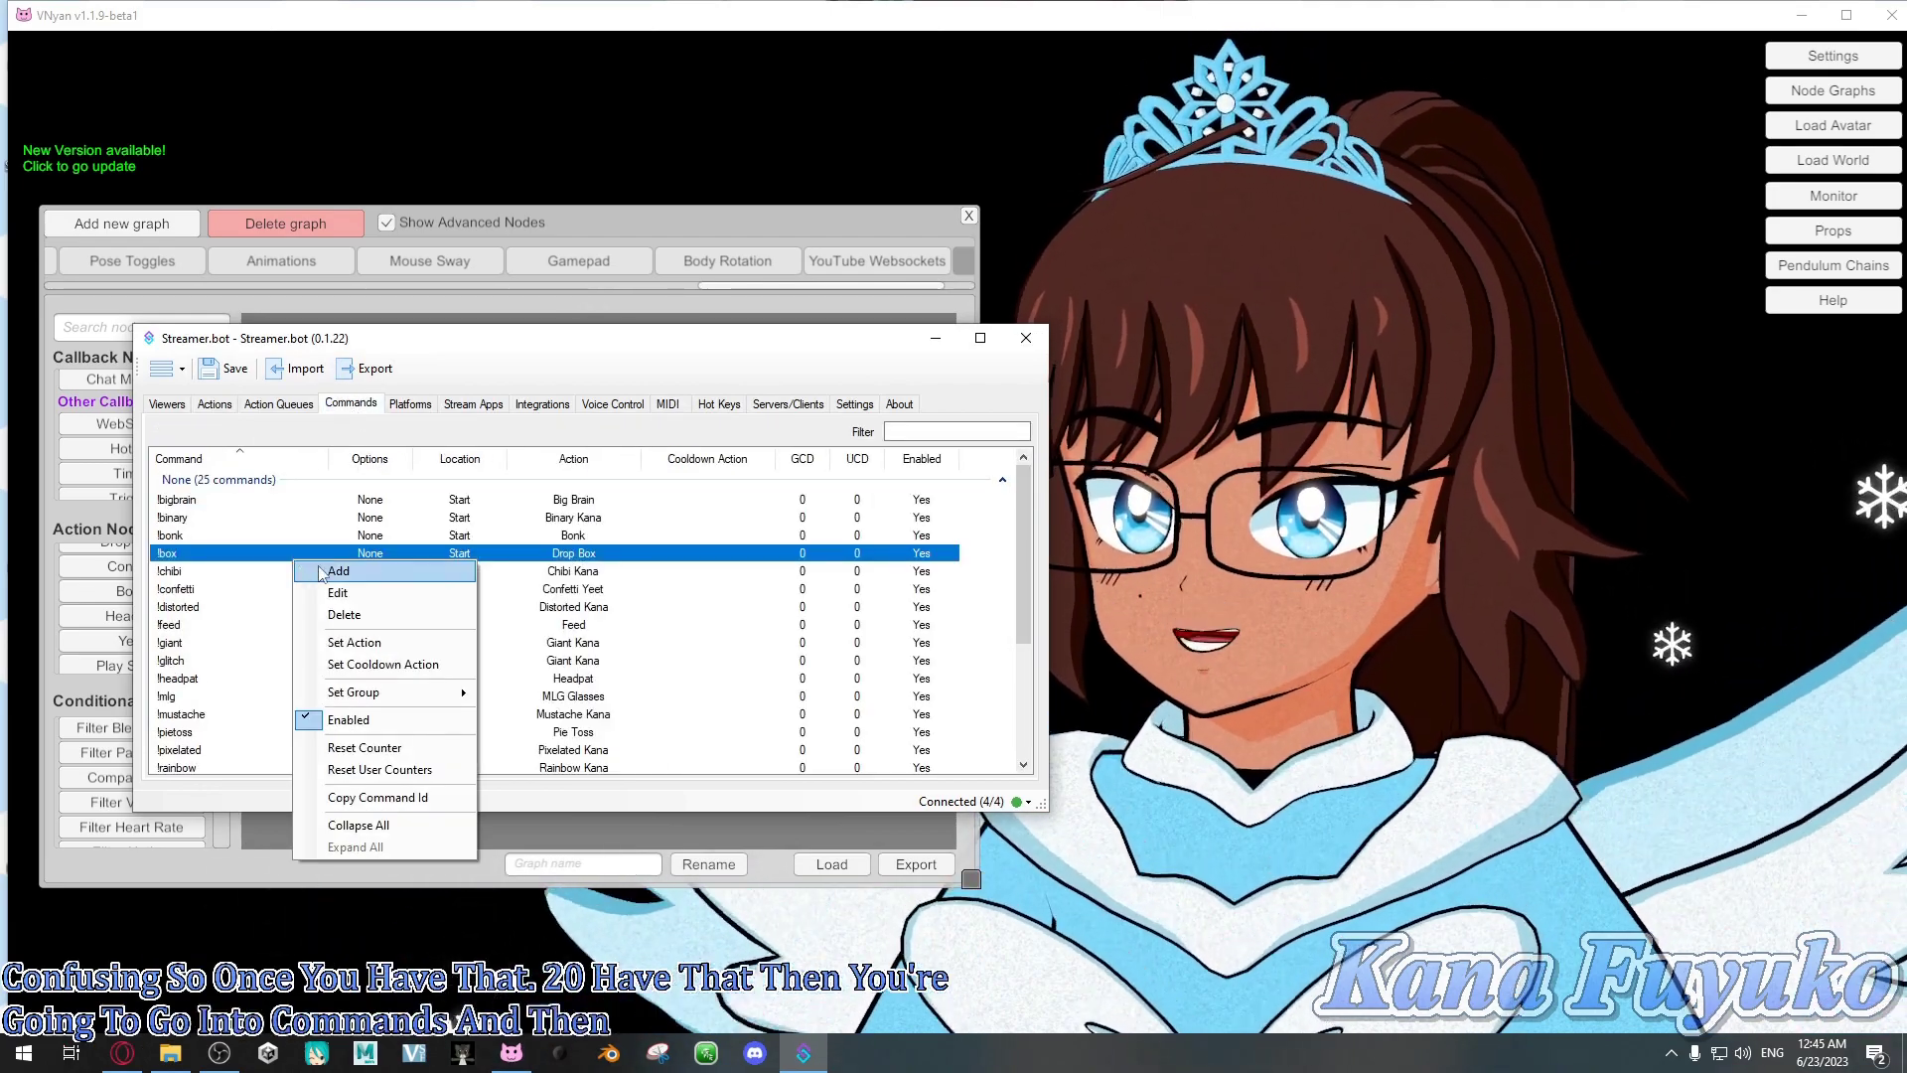
click(334, 571)
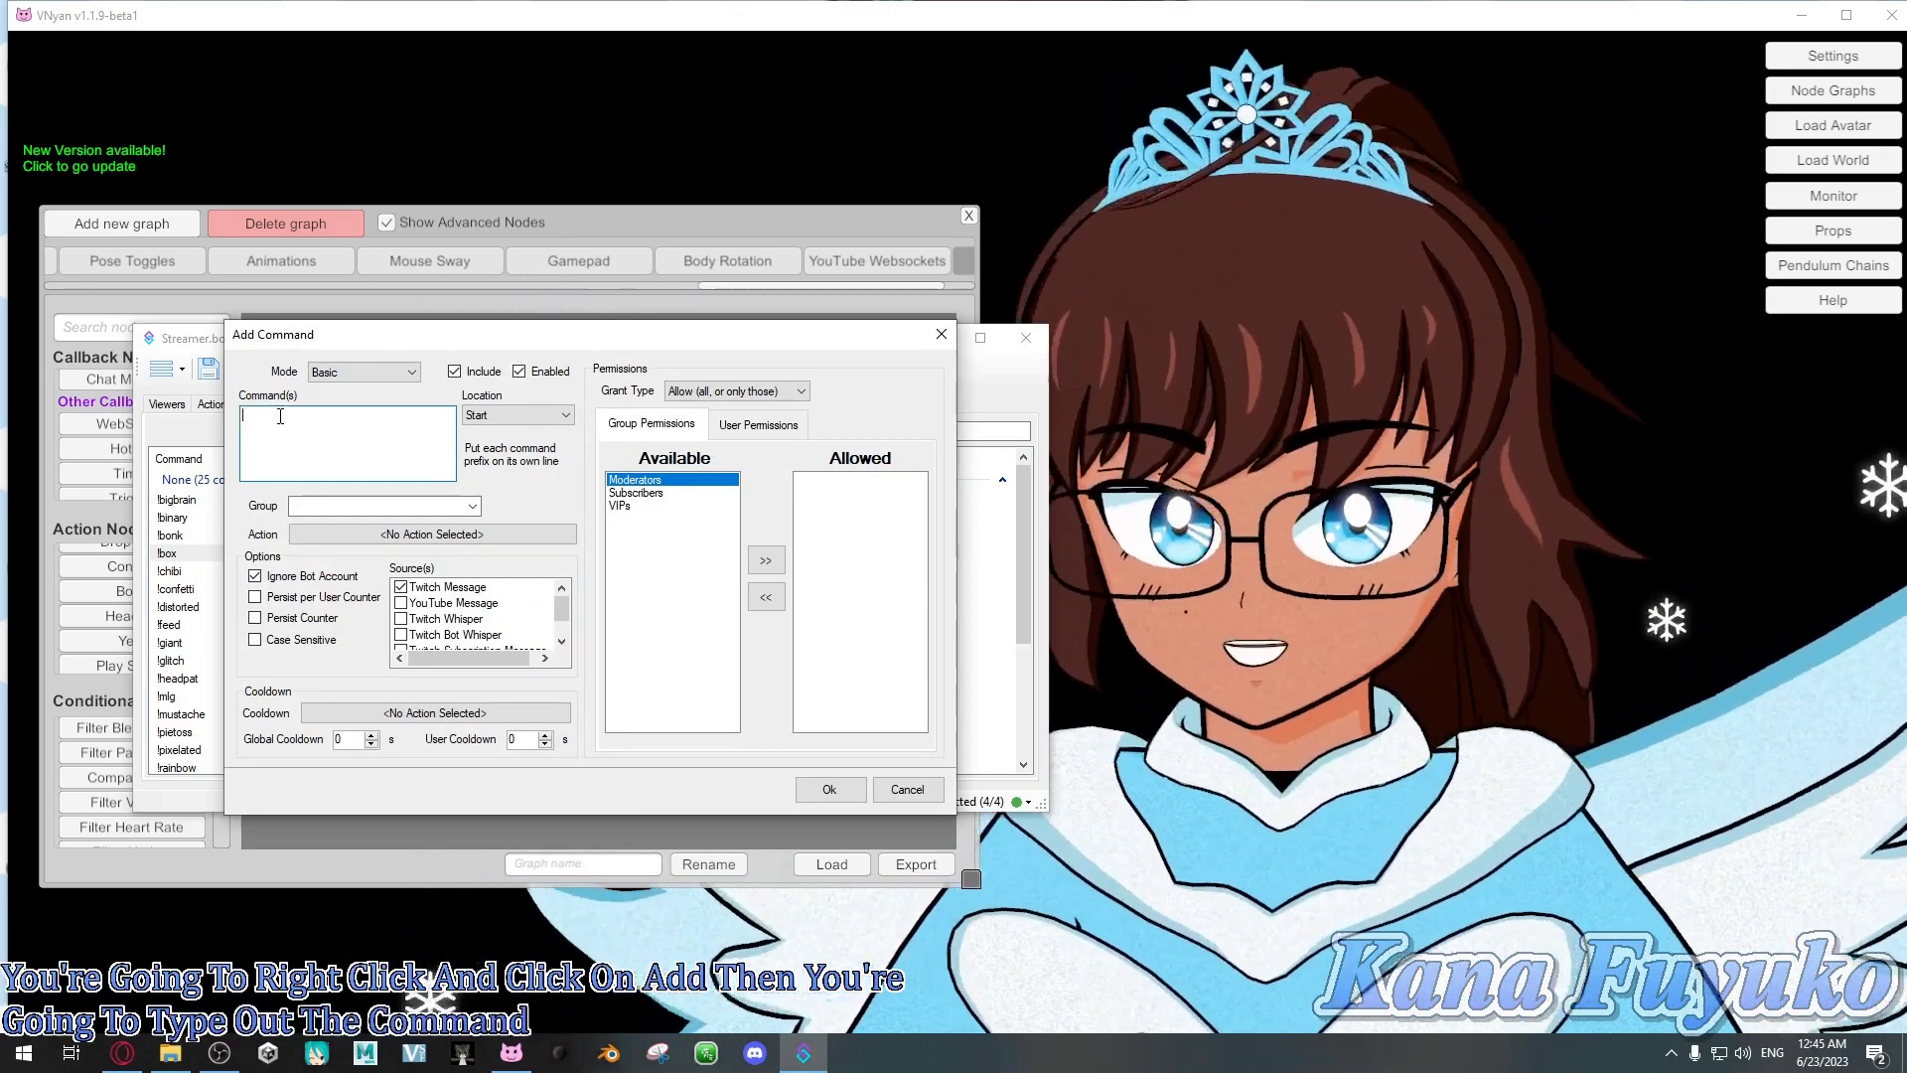
text(!)
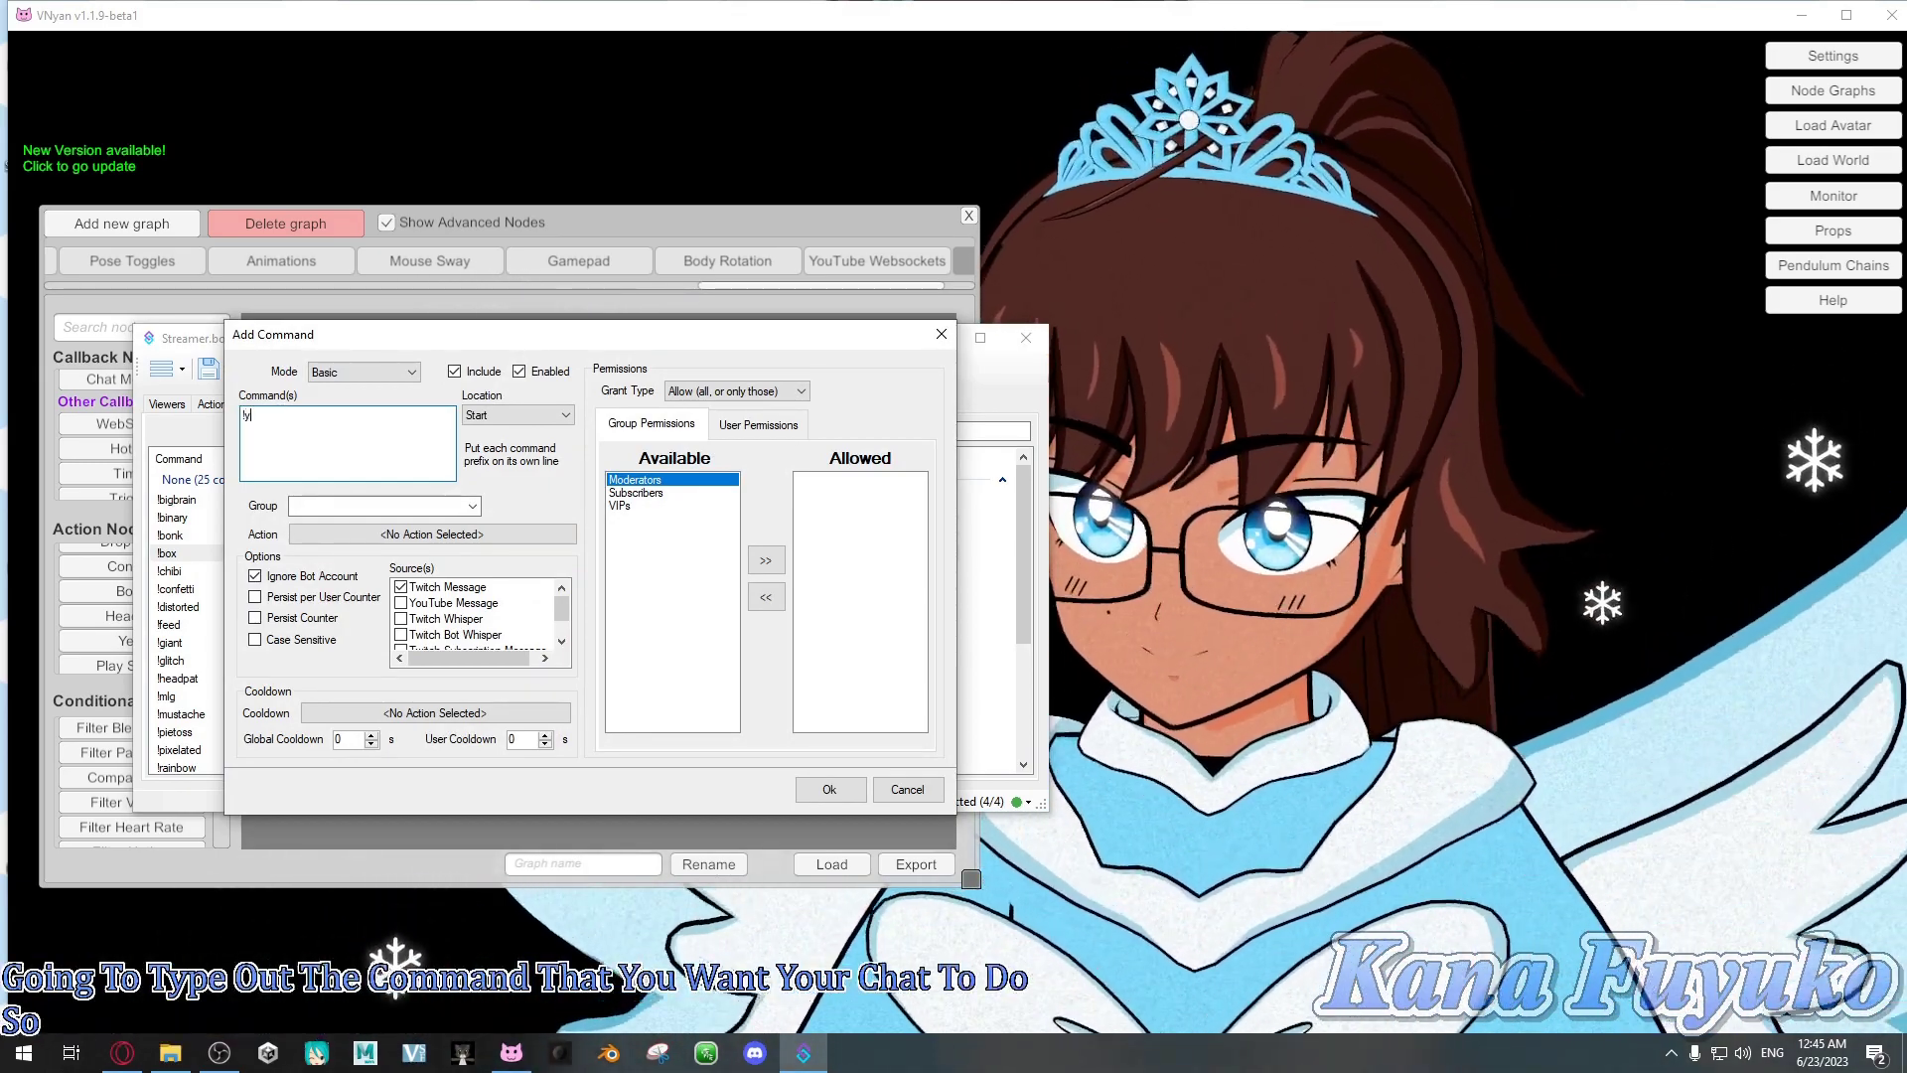
text(yeet2)
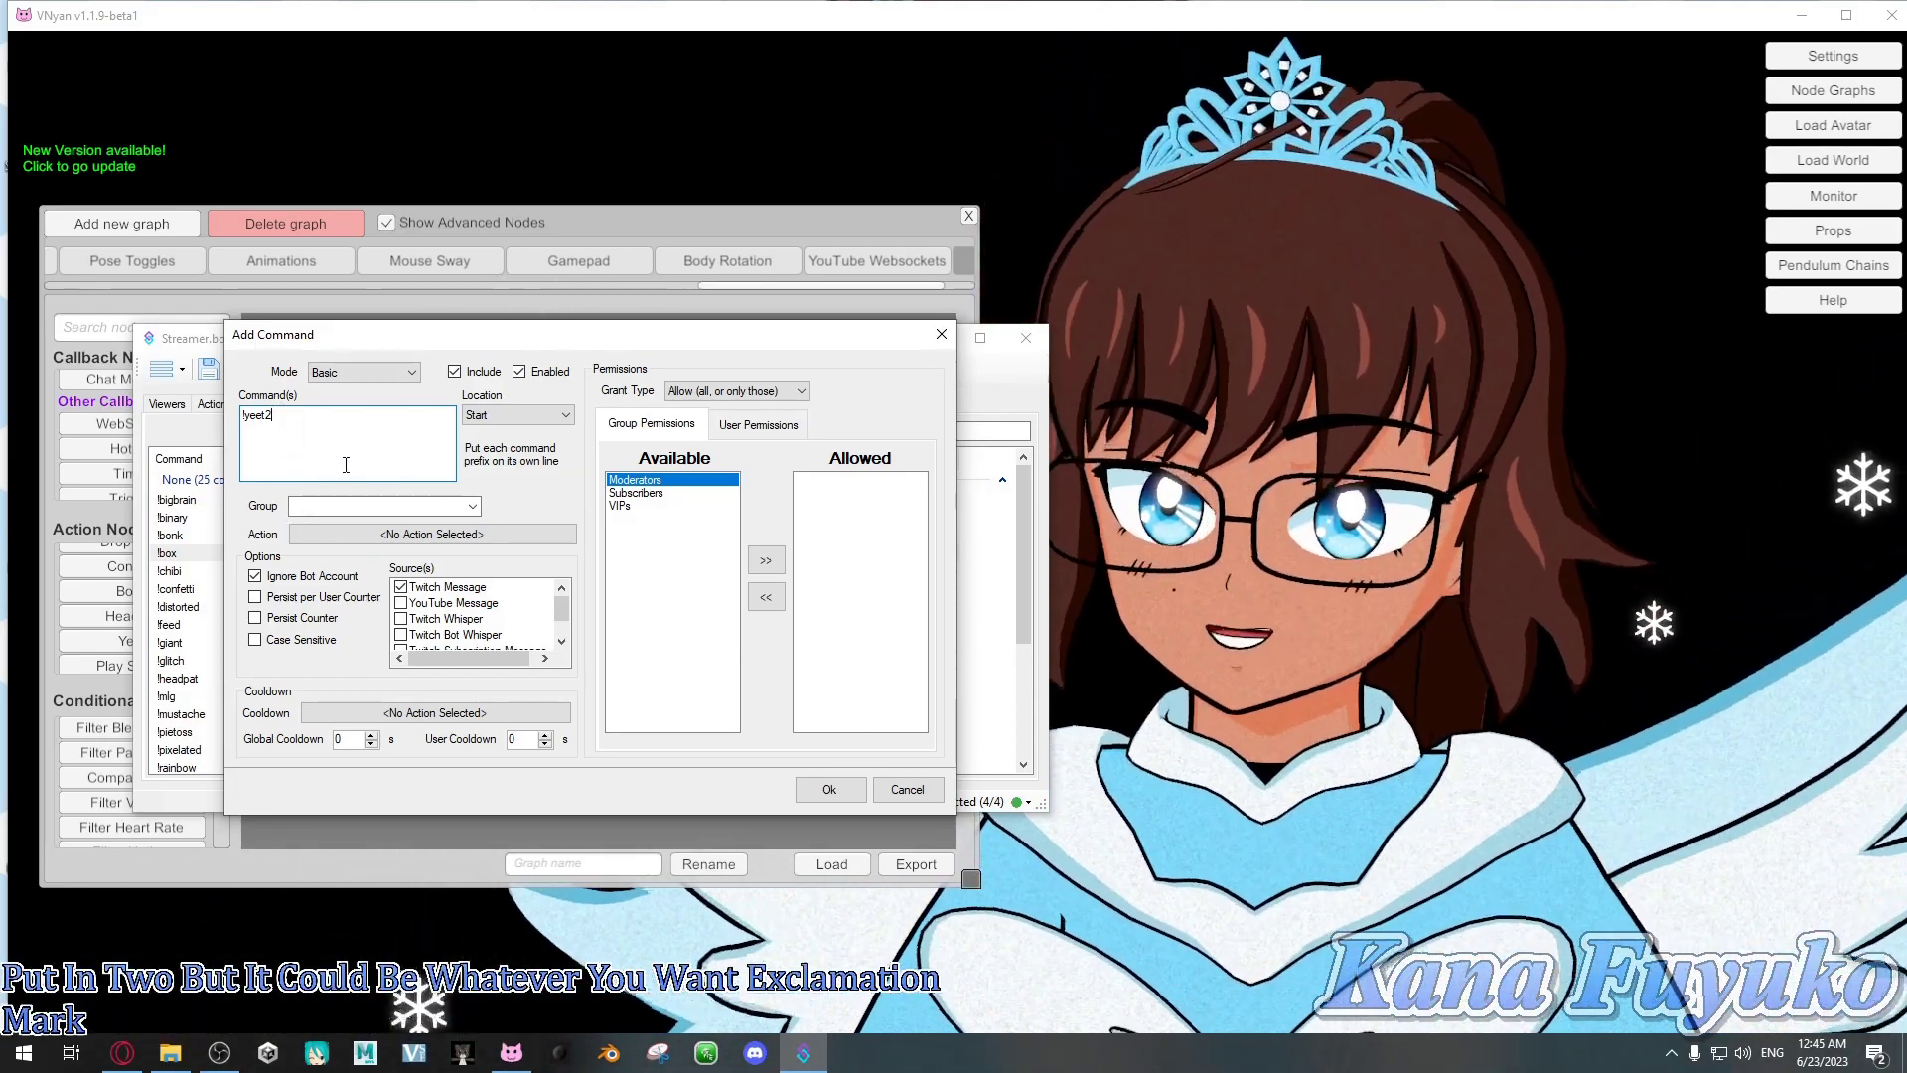
Set the command's action to Yeet2, untick Twitch Message so only YouTube triggers it, and save
click(376, 543)
scroll(475, 616, down, 5)
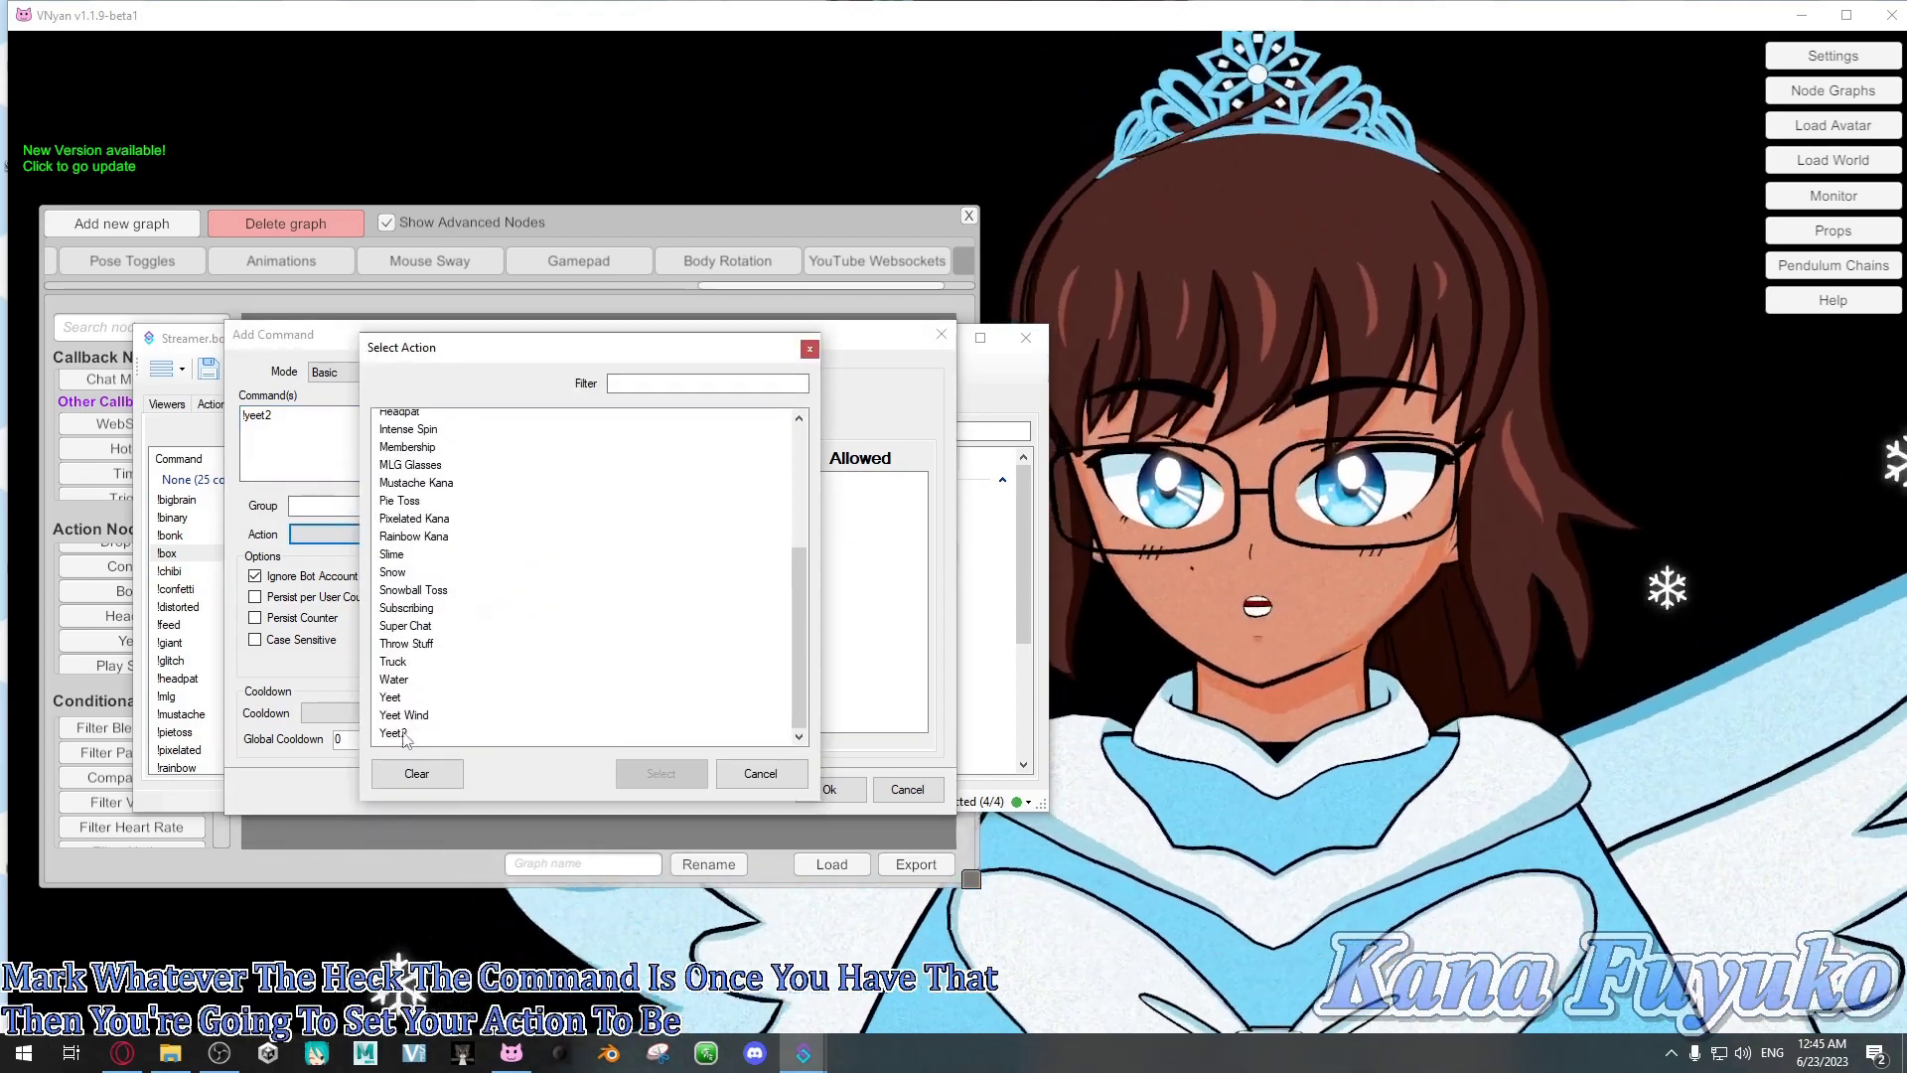
click(403, 735)
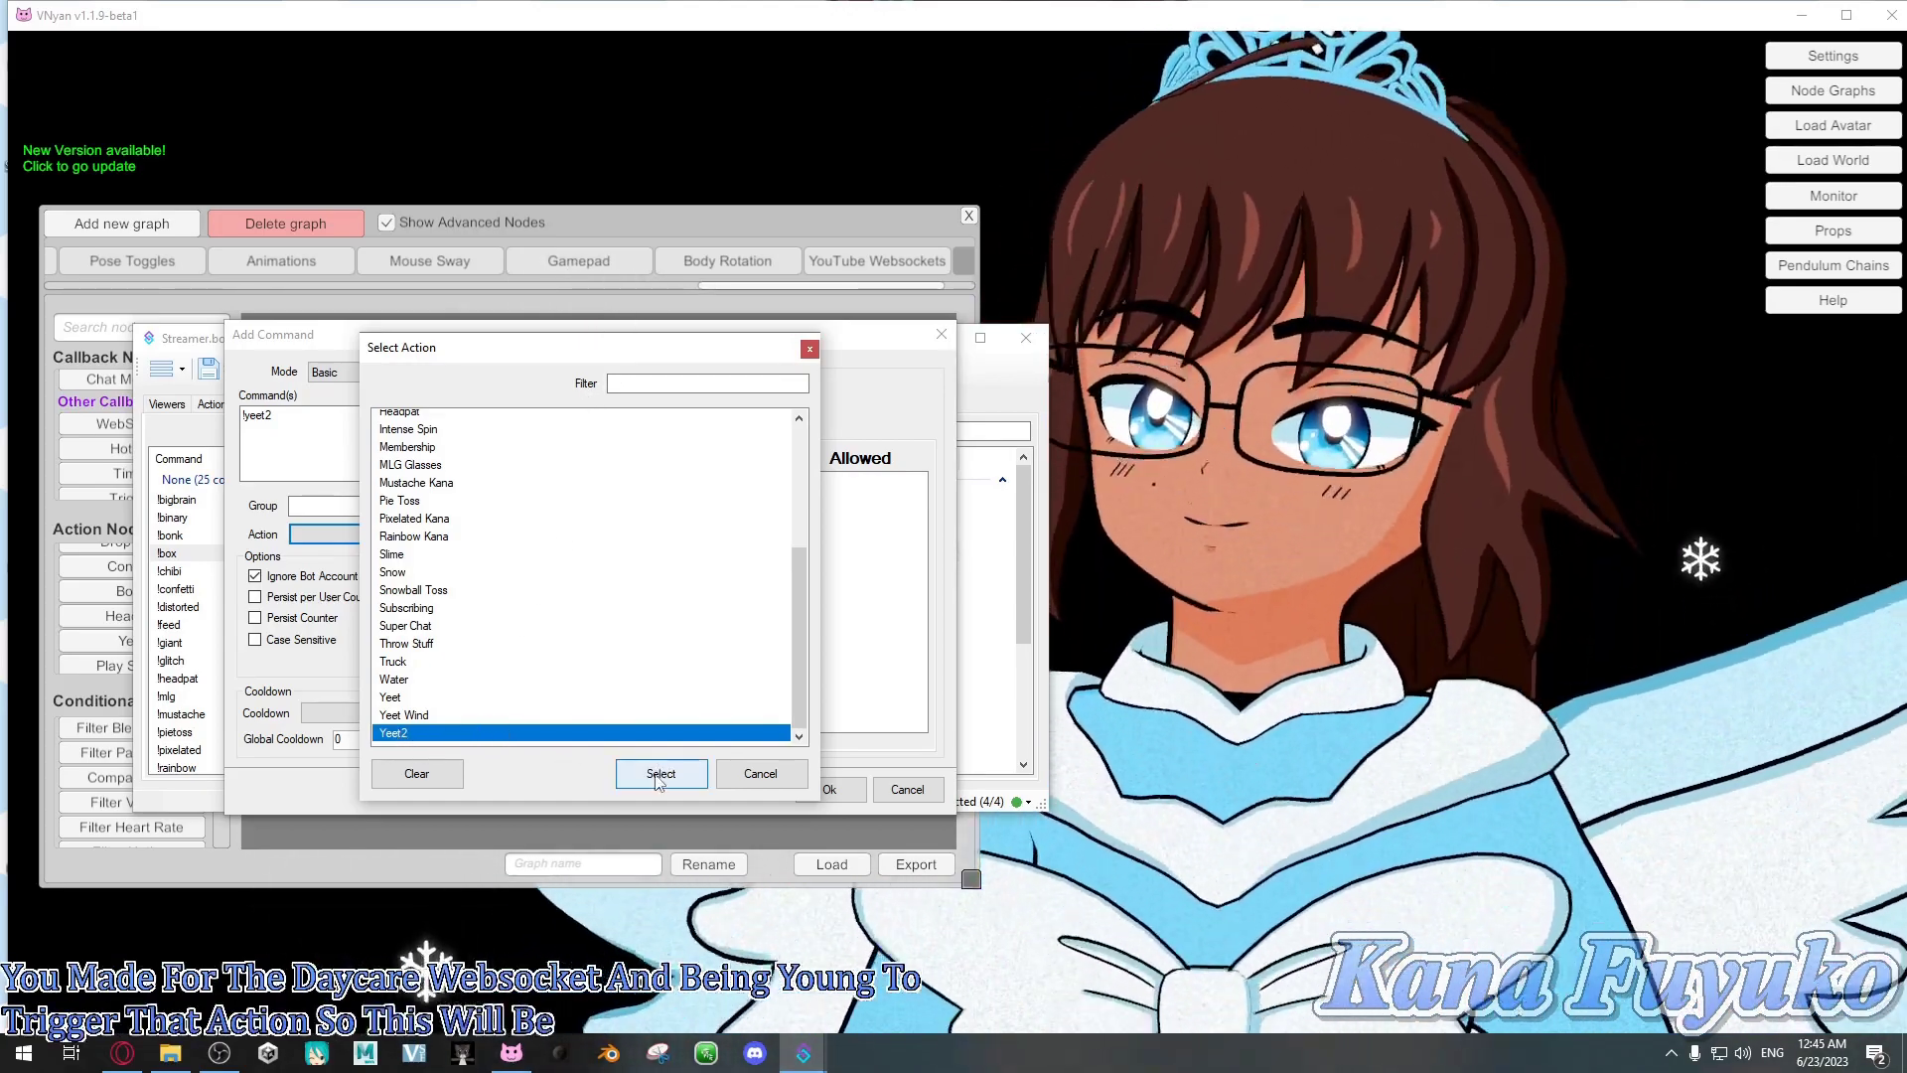
click(655, 771)
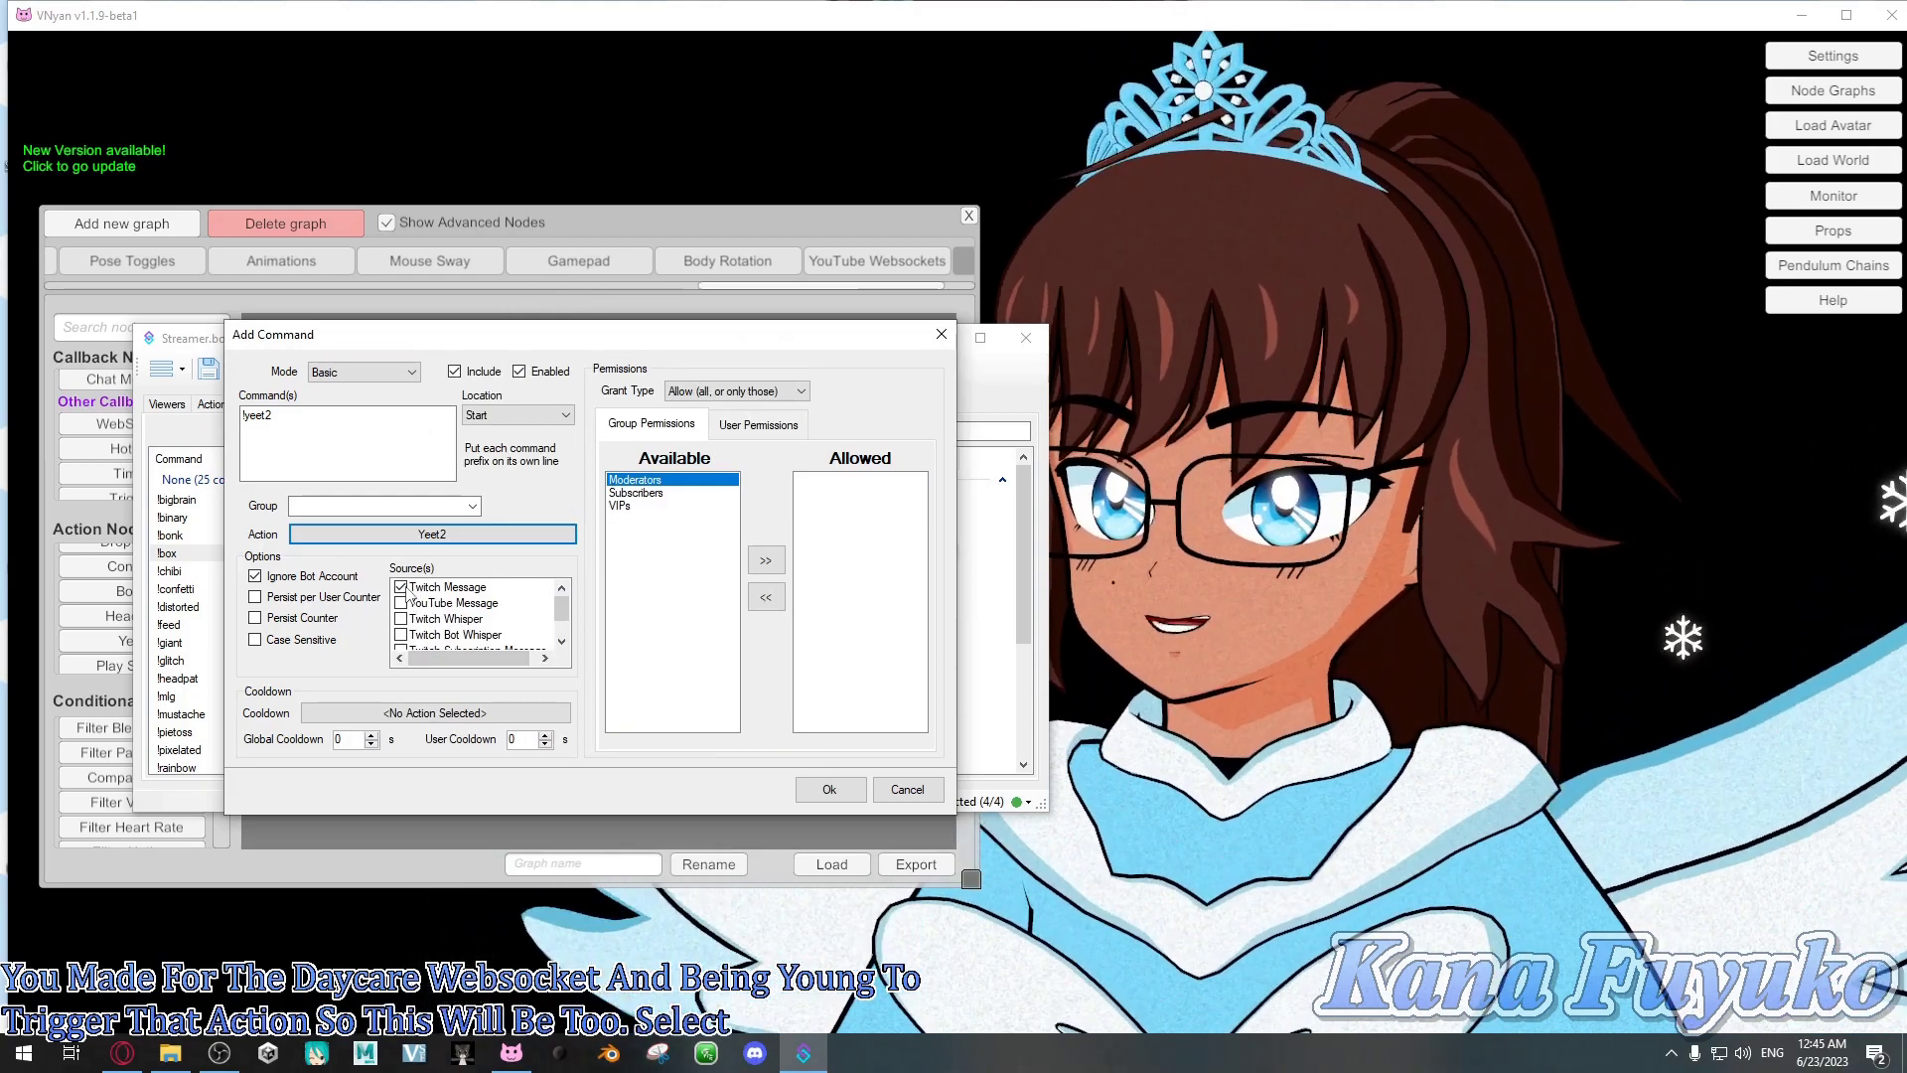
click(403, 588)
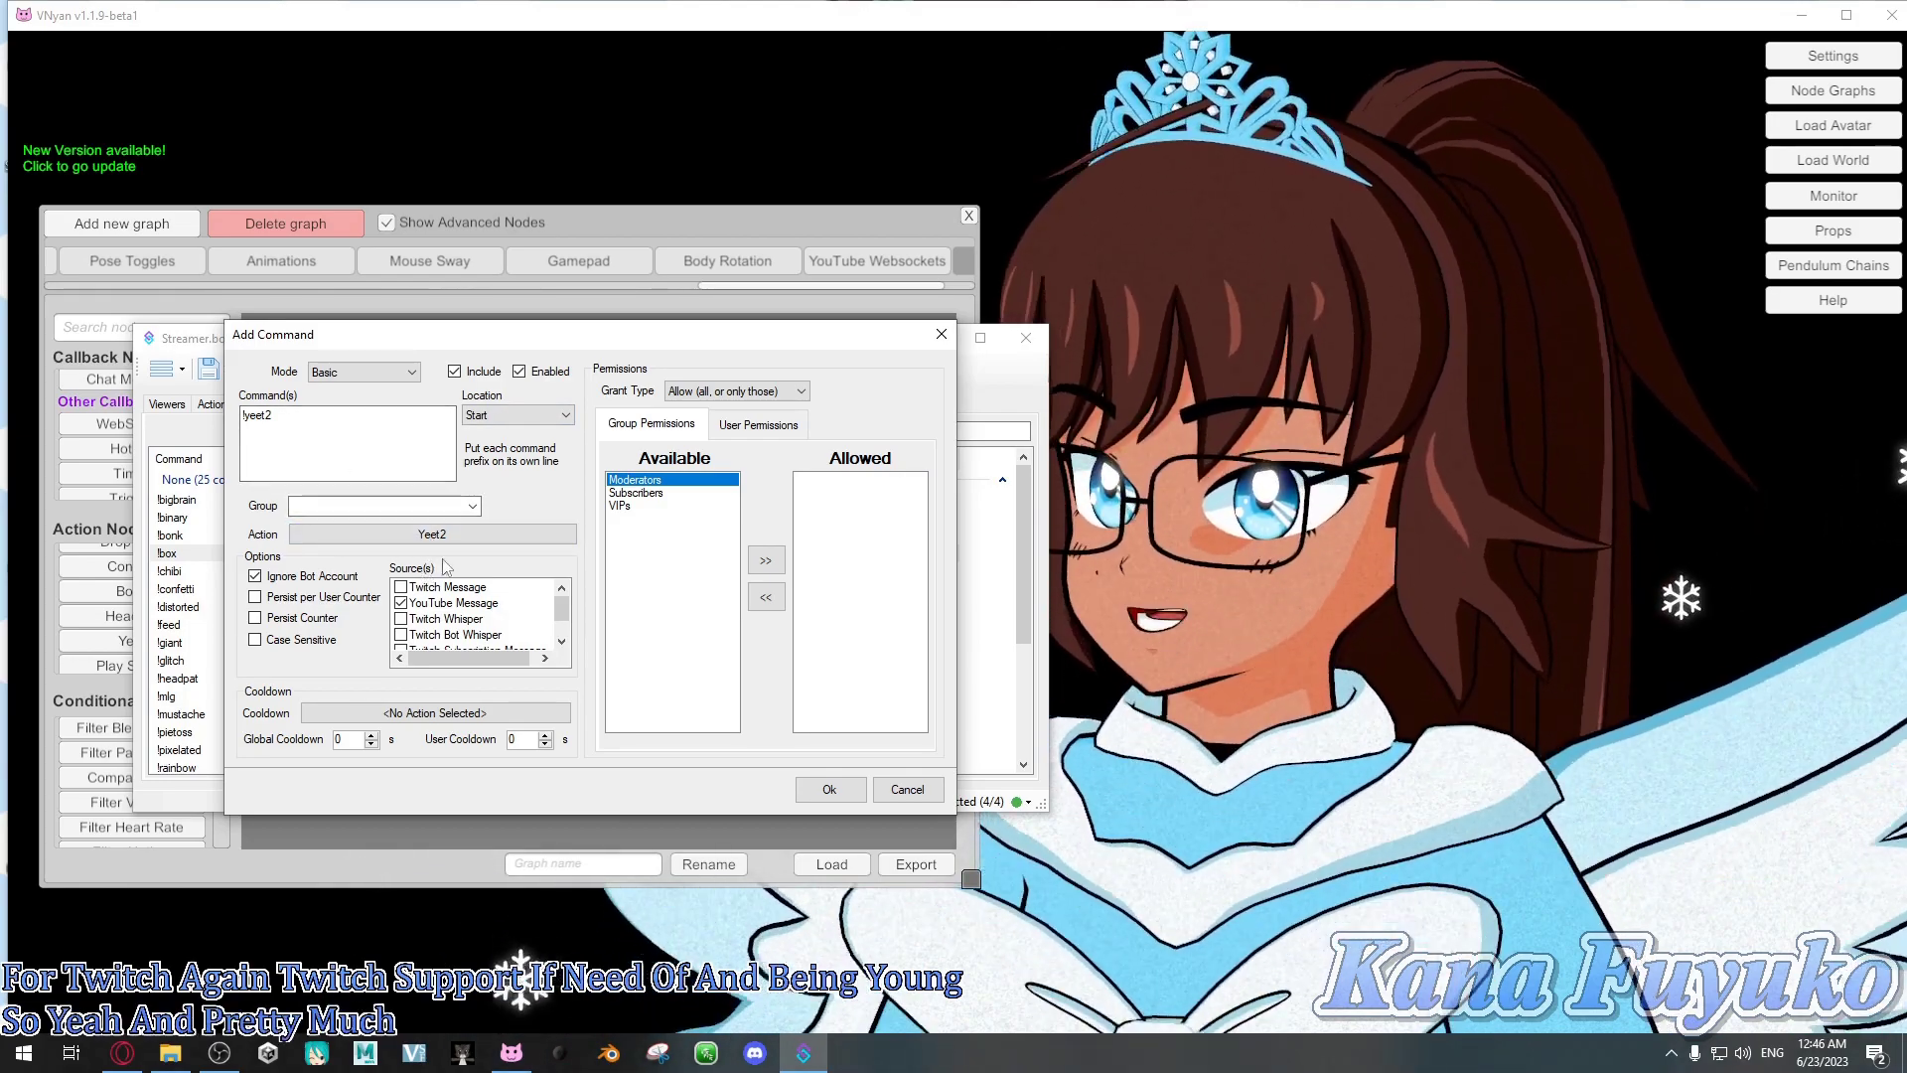
drag(362, 463, 152, 411)
key(Right)
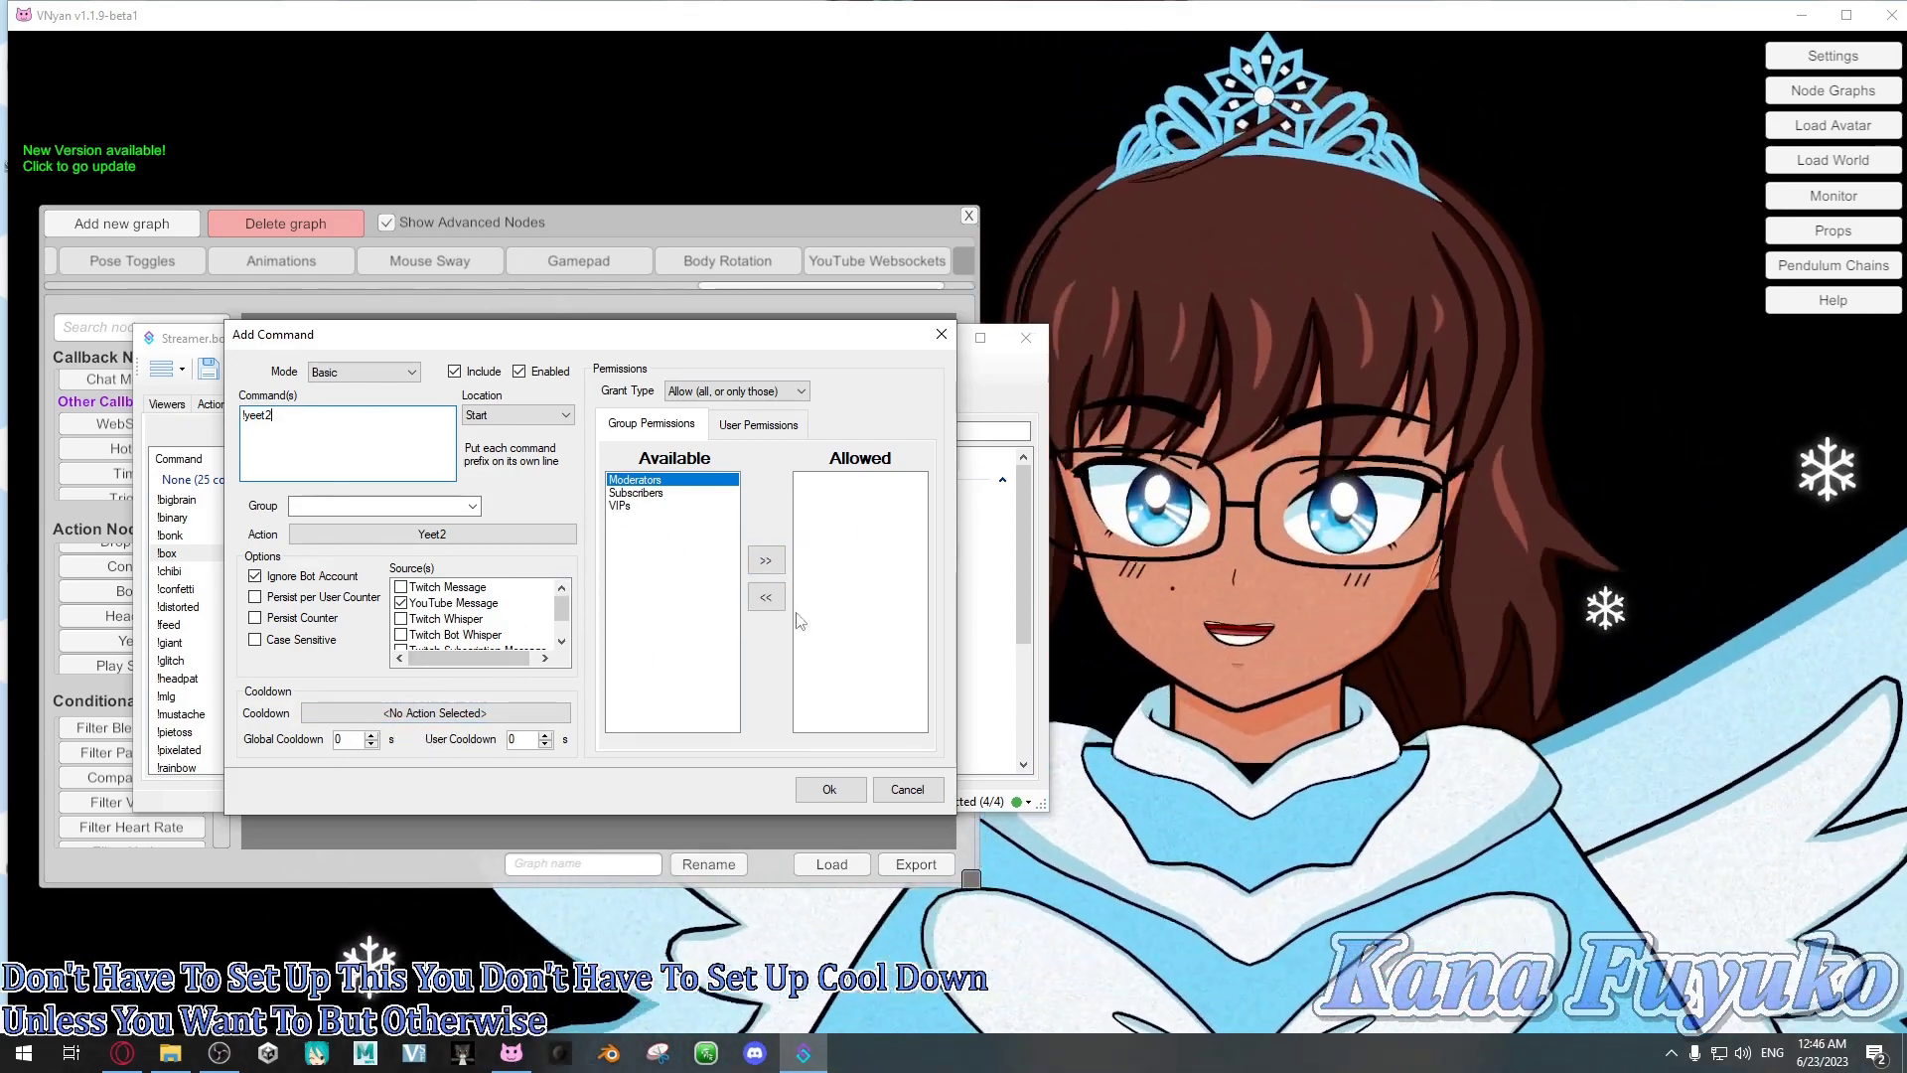
click(829, 789)
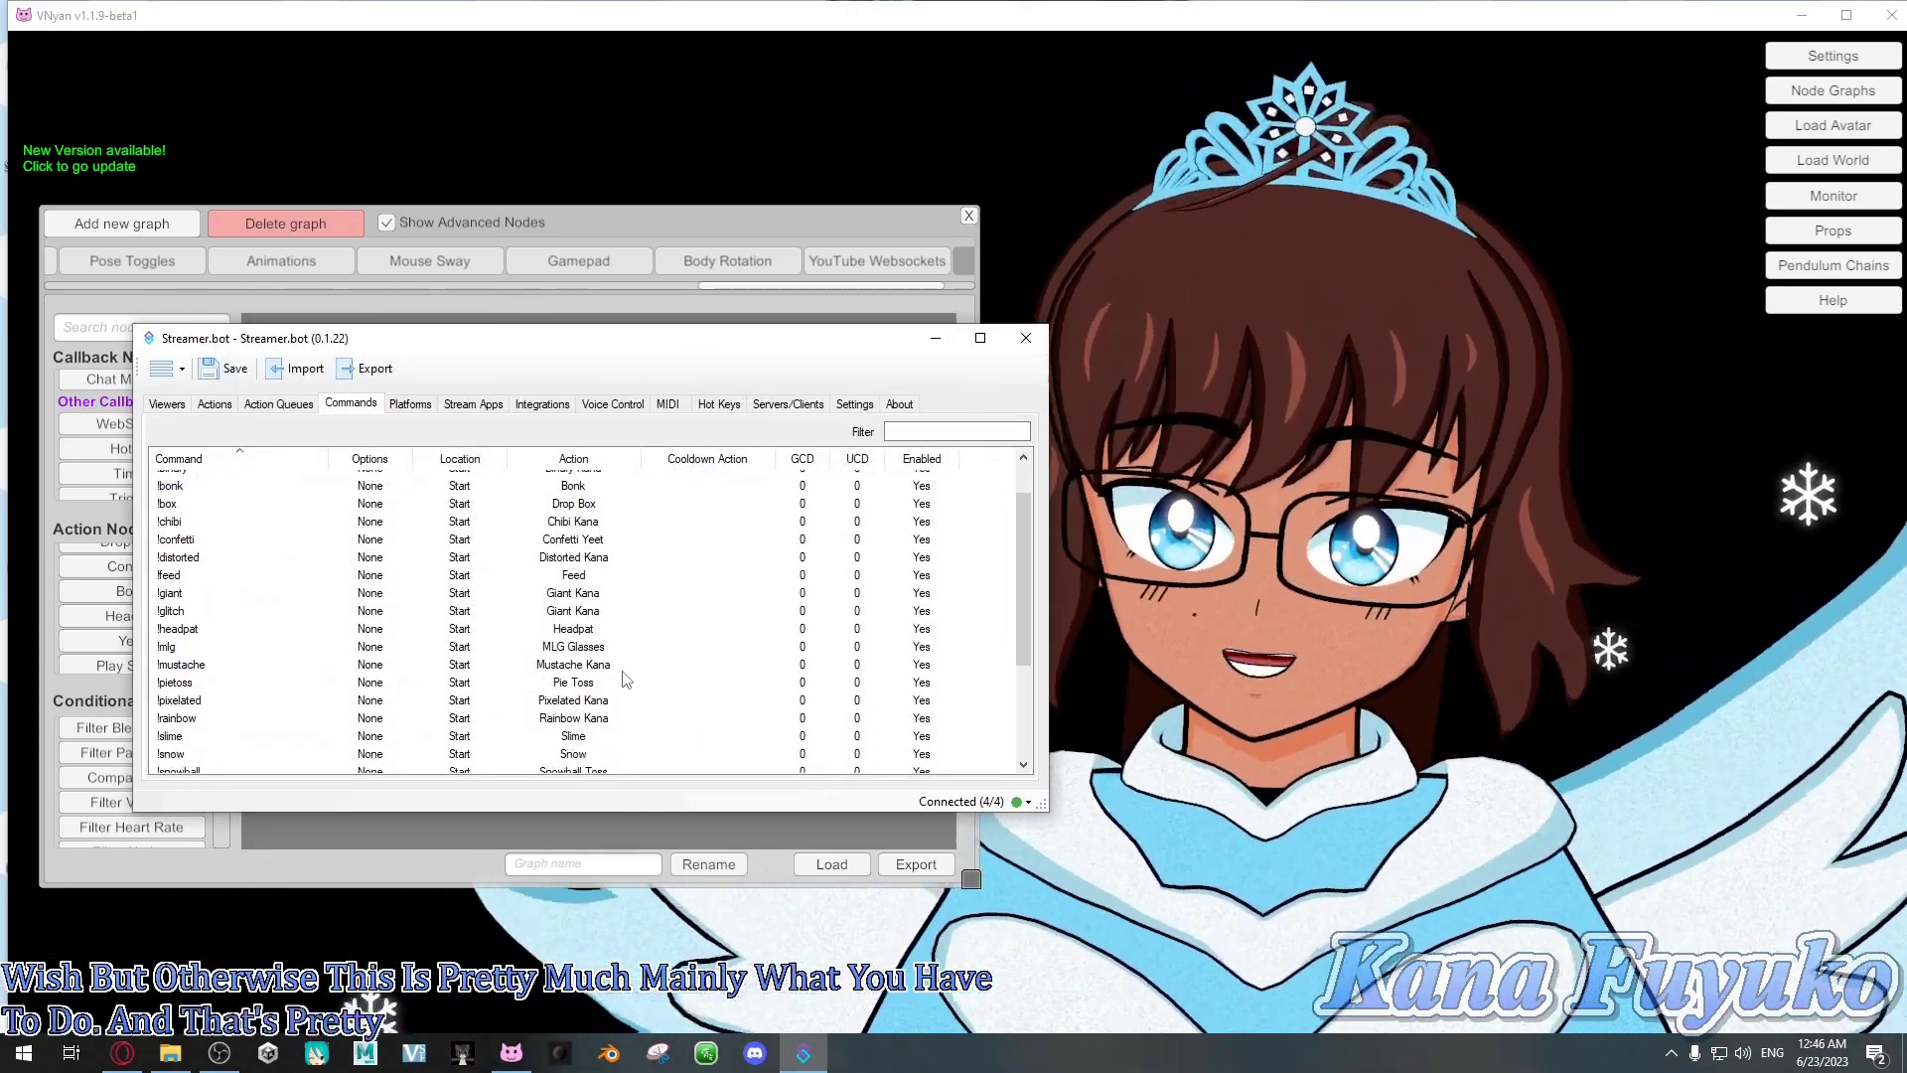
scroll(398, 685, down, 4)
click(173, 737)
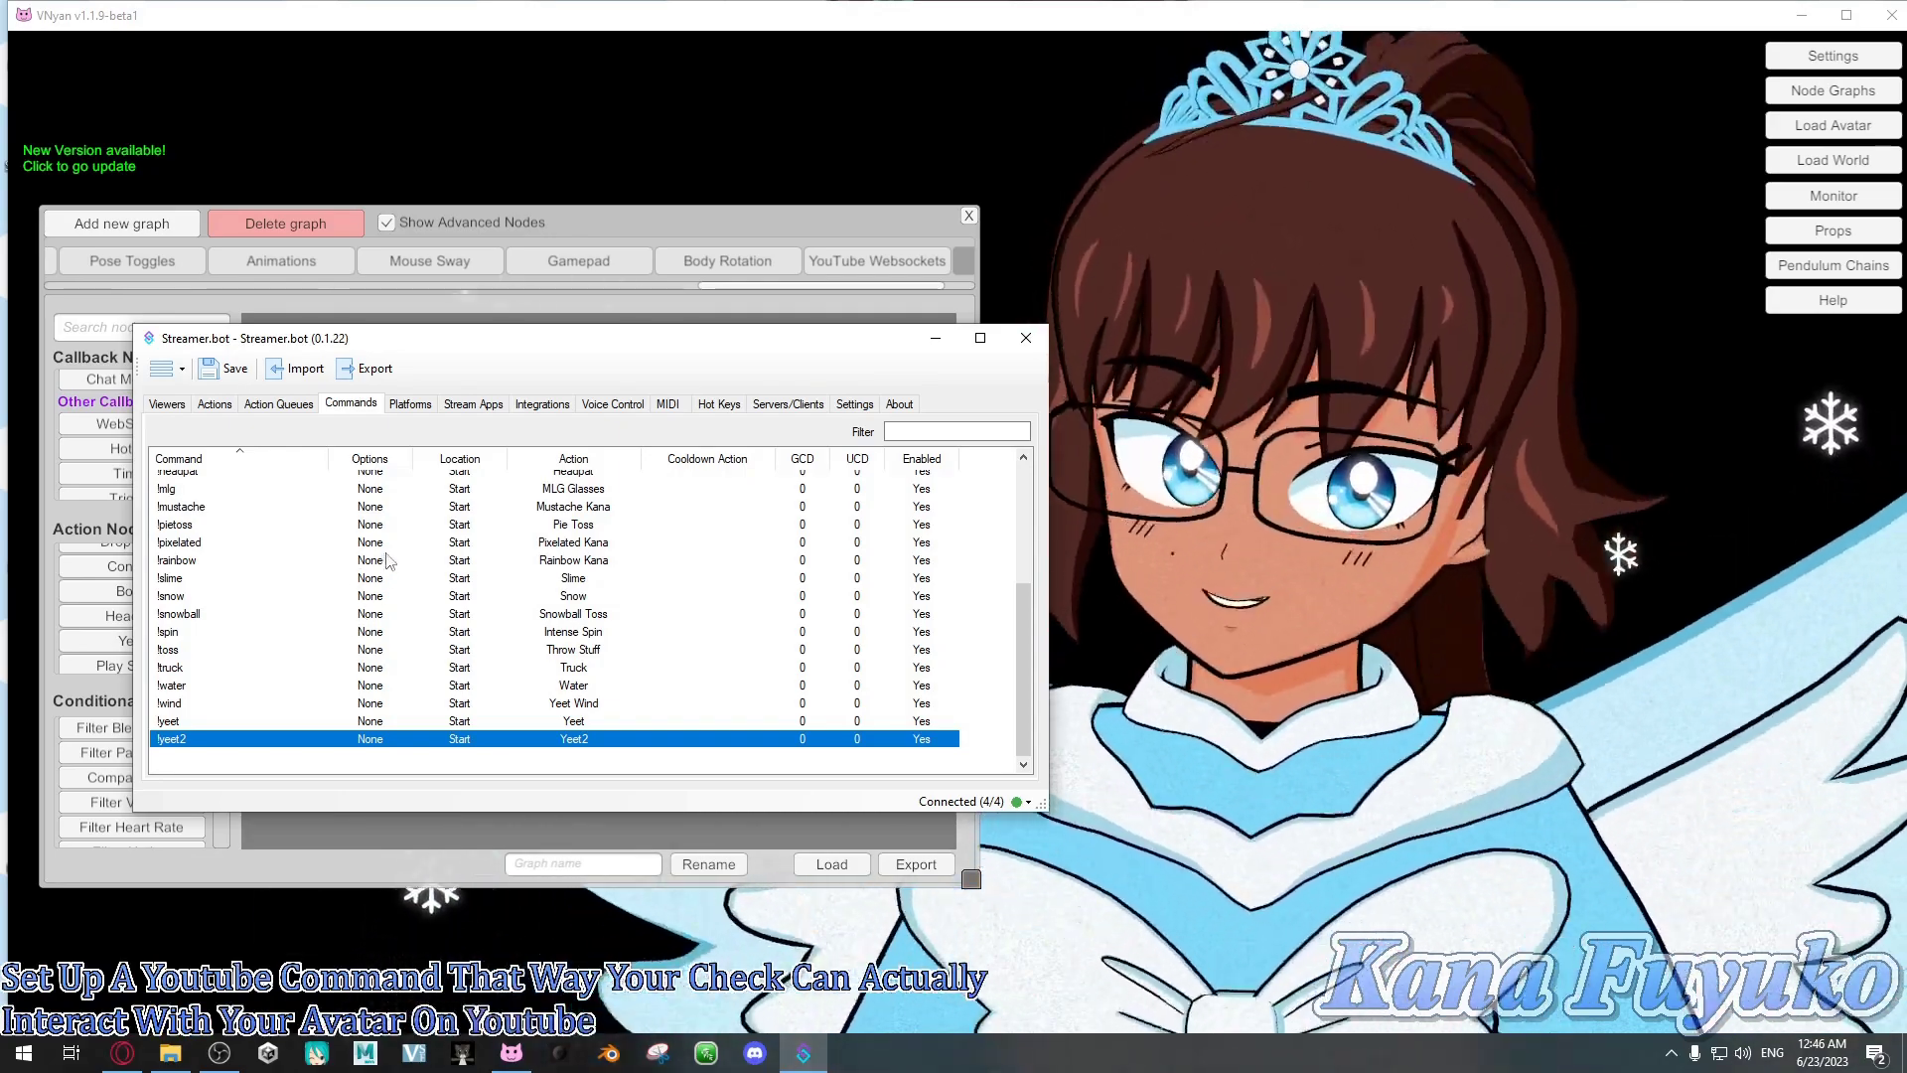
scroll(242, 576, up, 3)
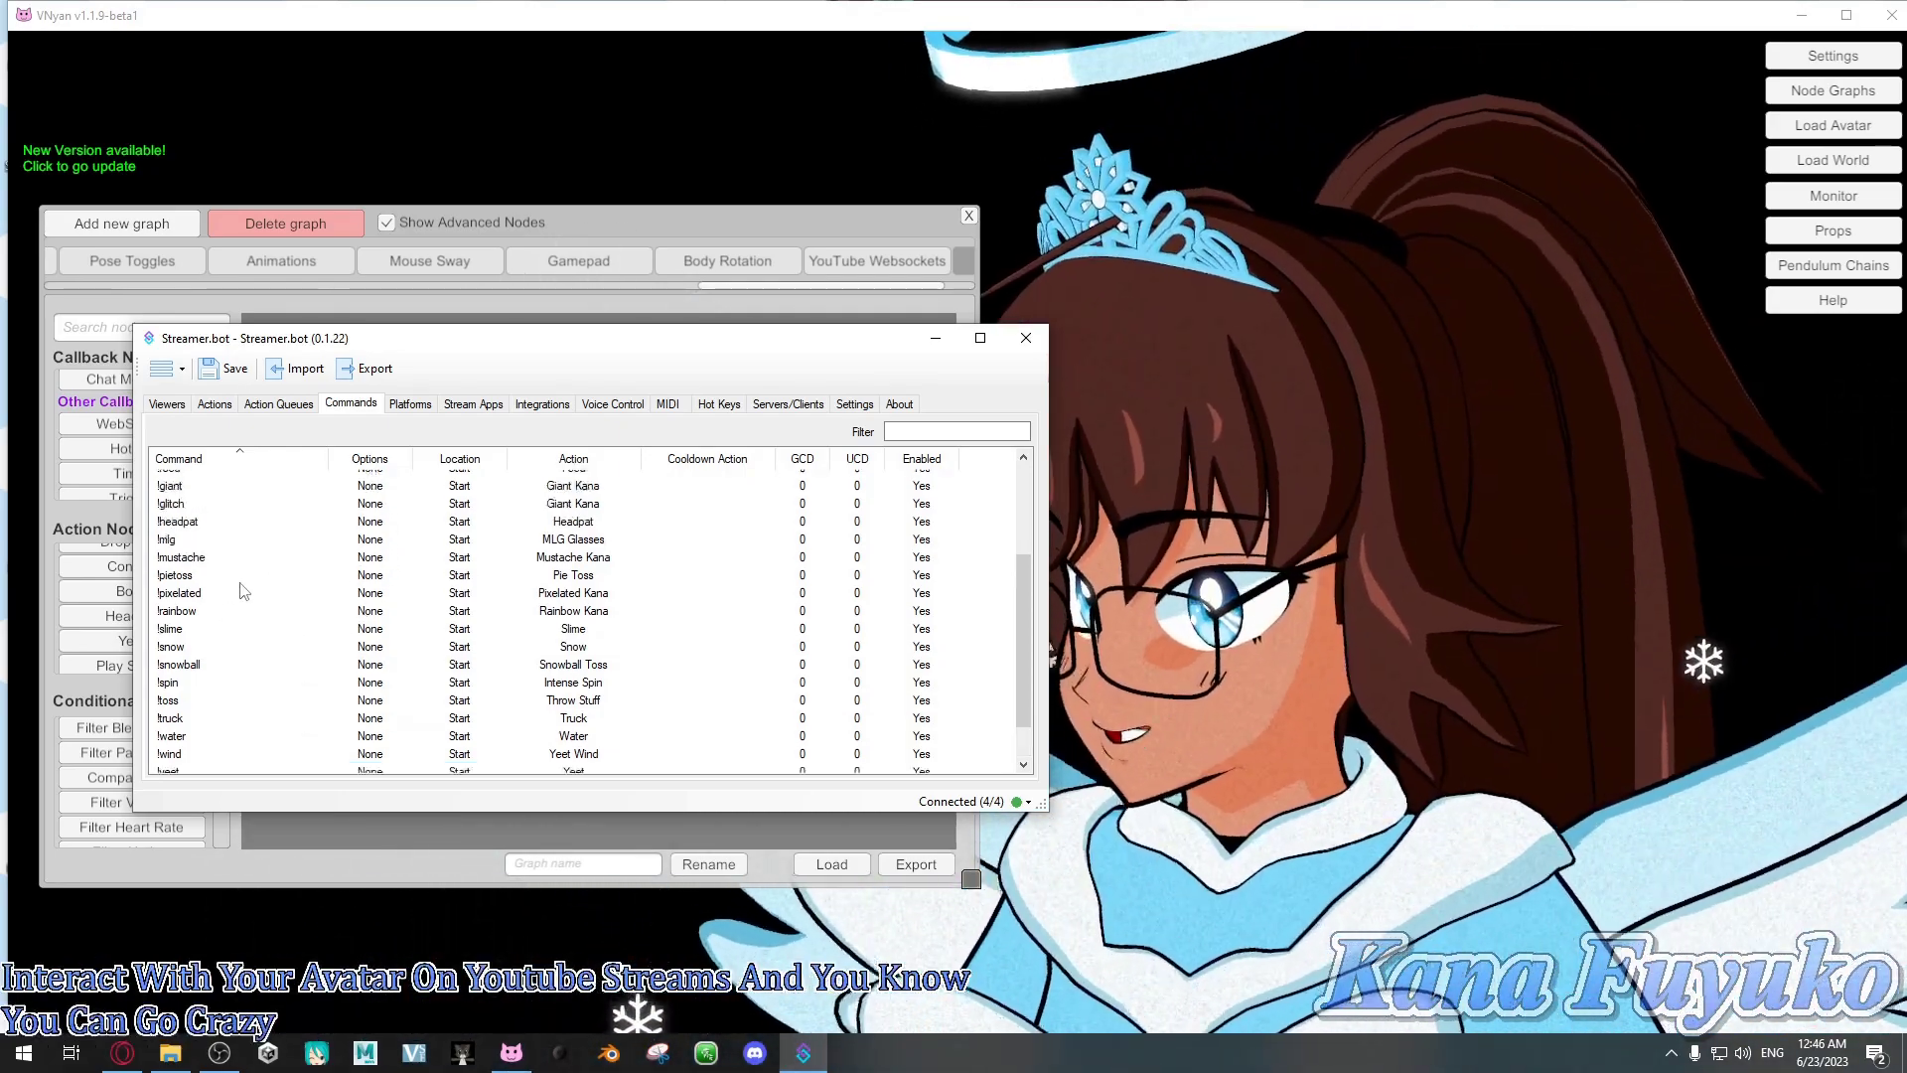
scroll(258, 581, down, 3)
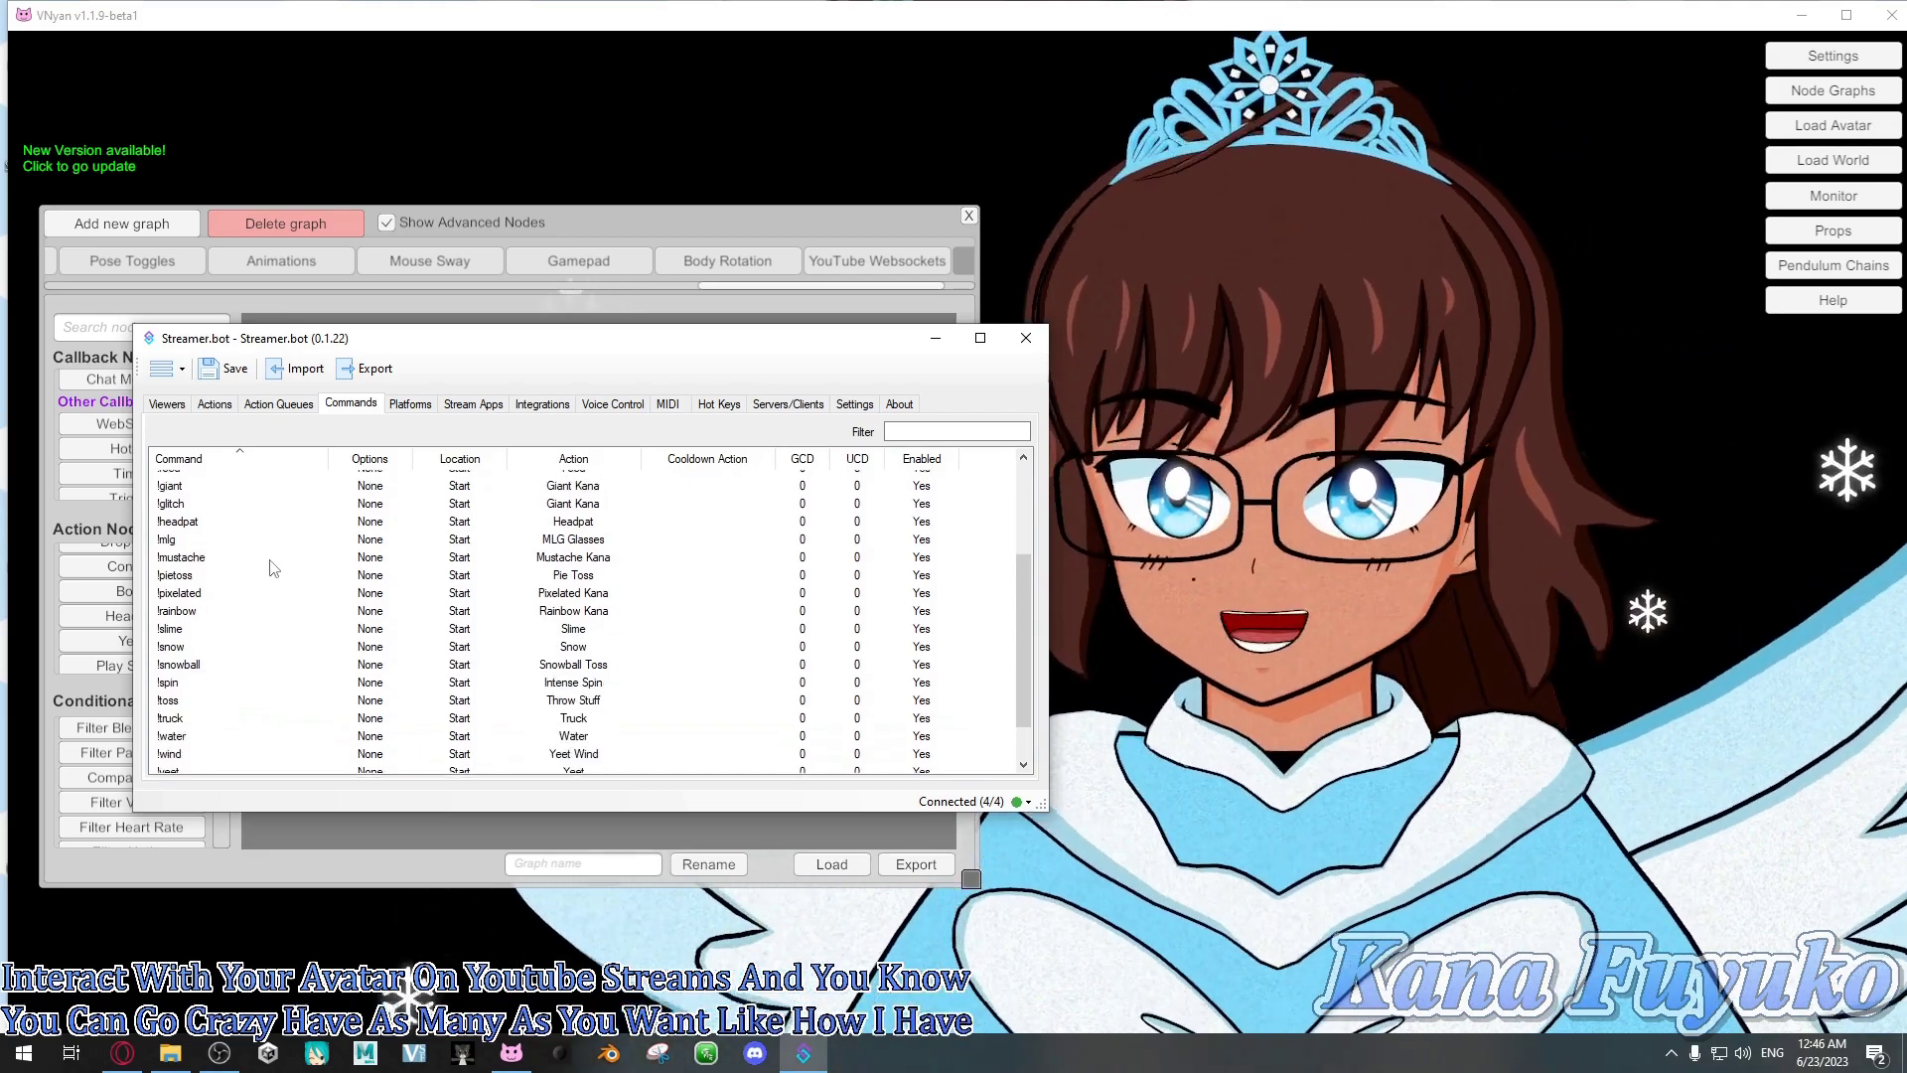
Open YouTube's Super Events settings and view the 0 to 100 Super Chat range
click(415, 405)
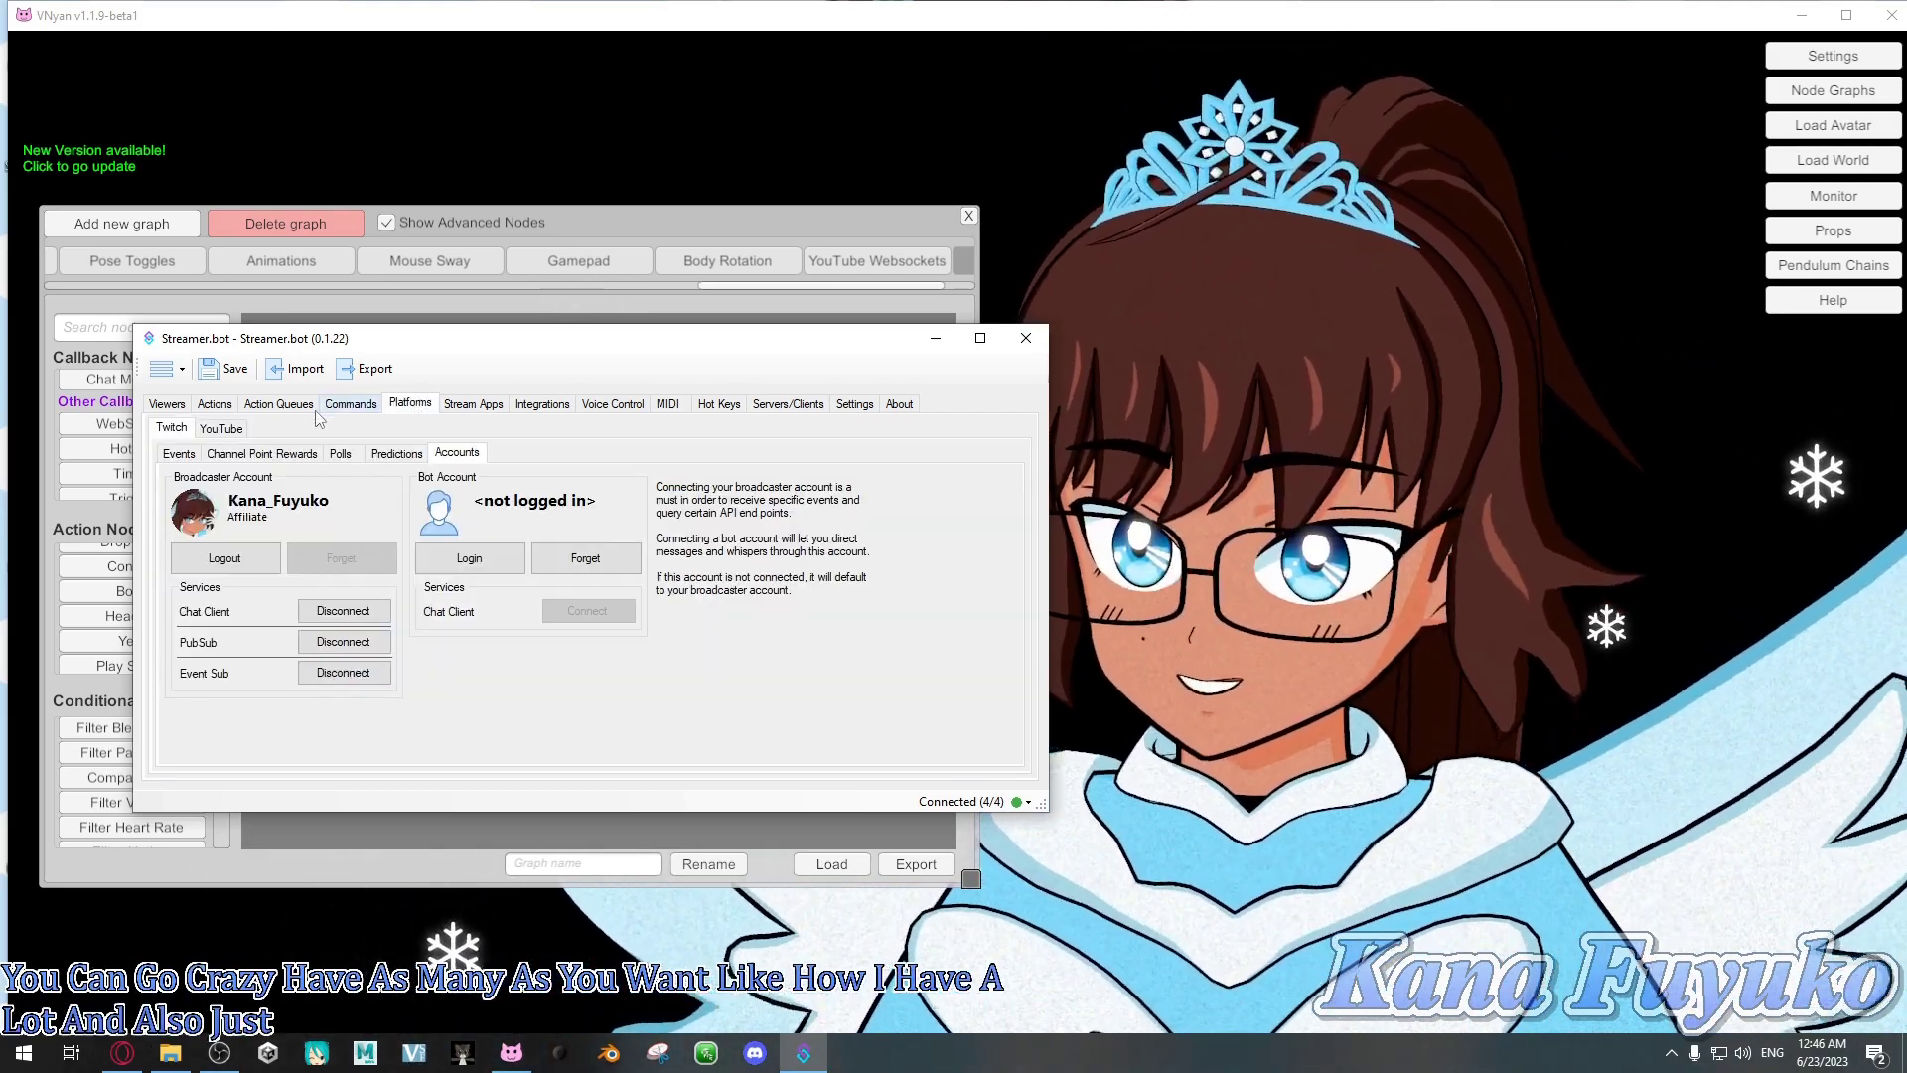
click(231, 429)
click(238, 454)
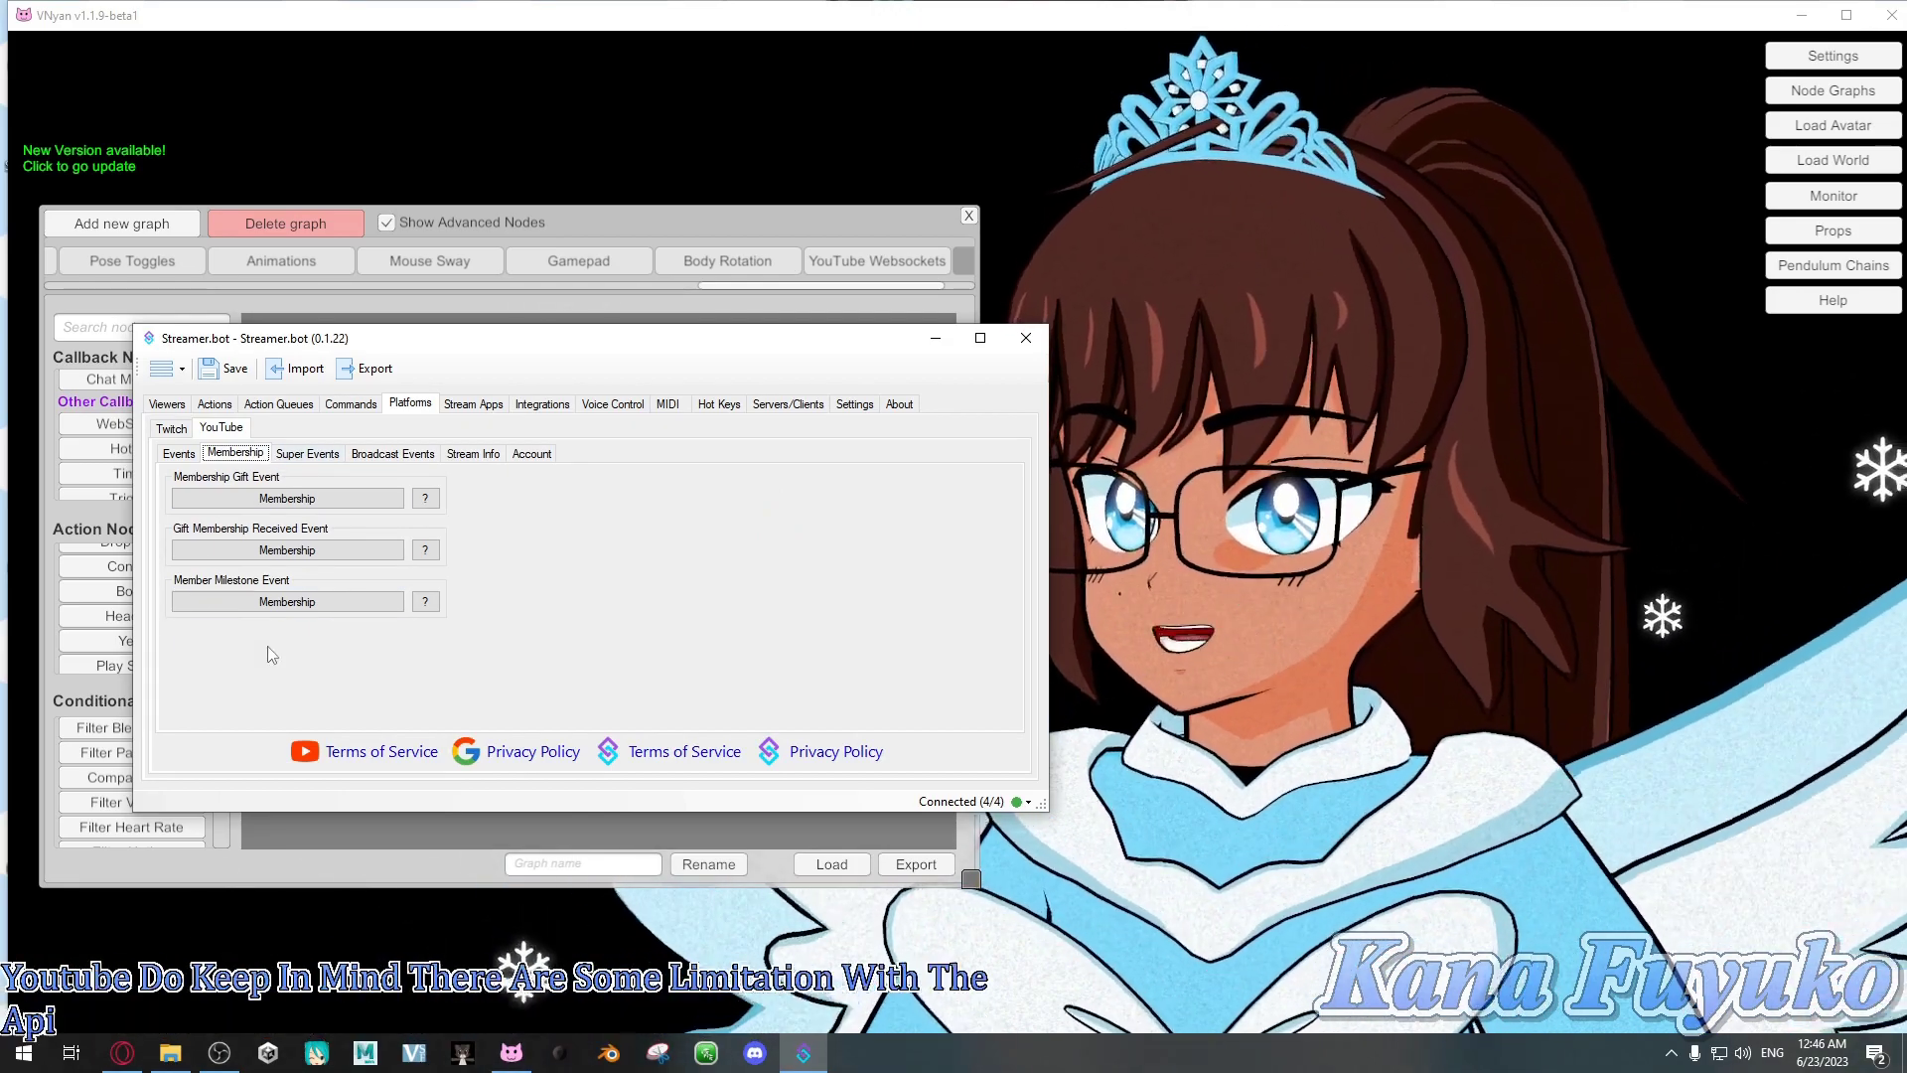
click(310, 454)
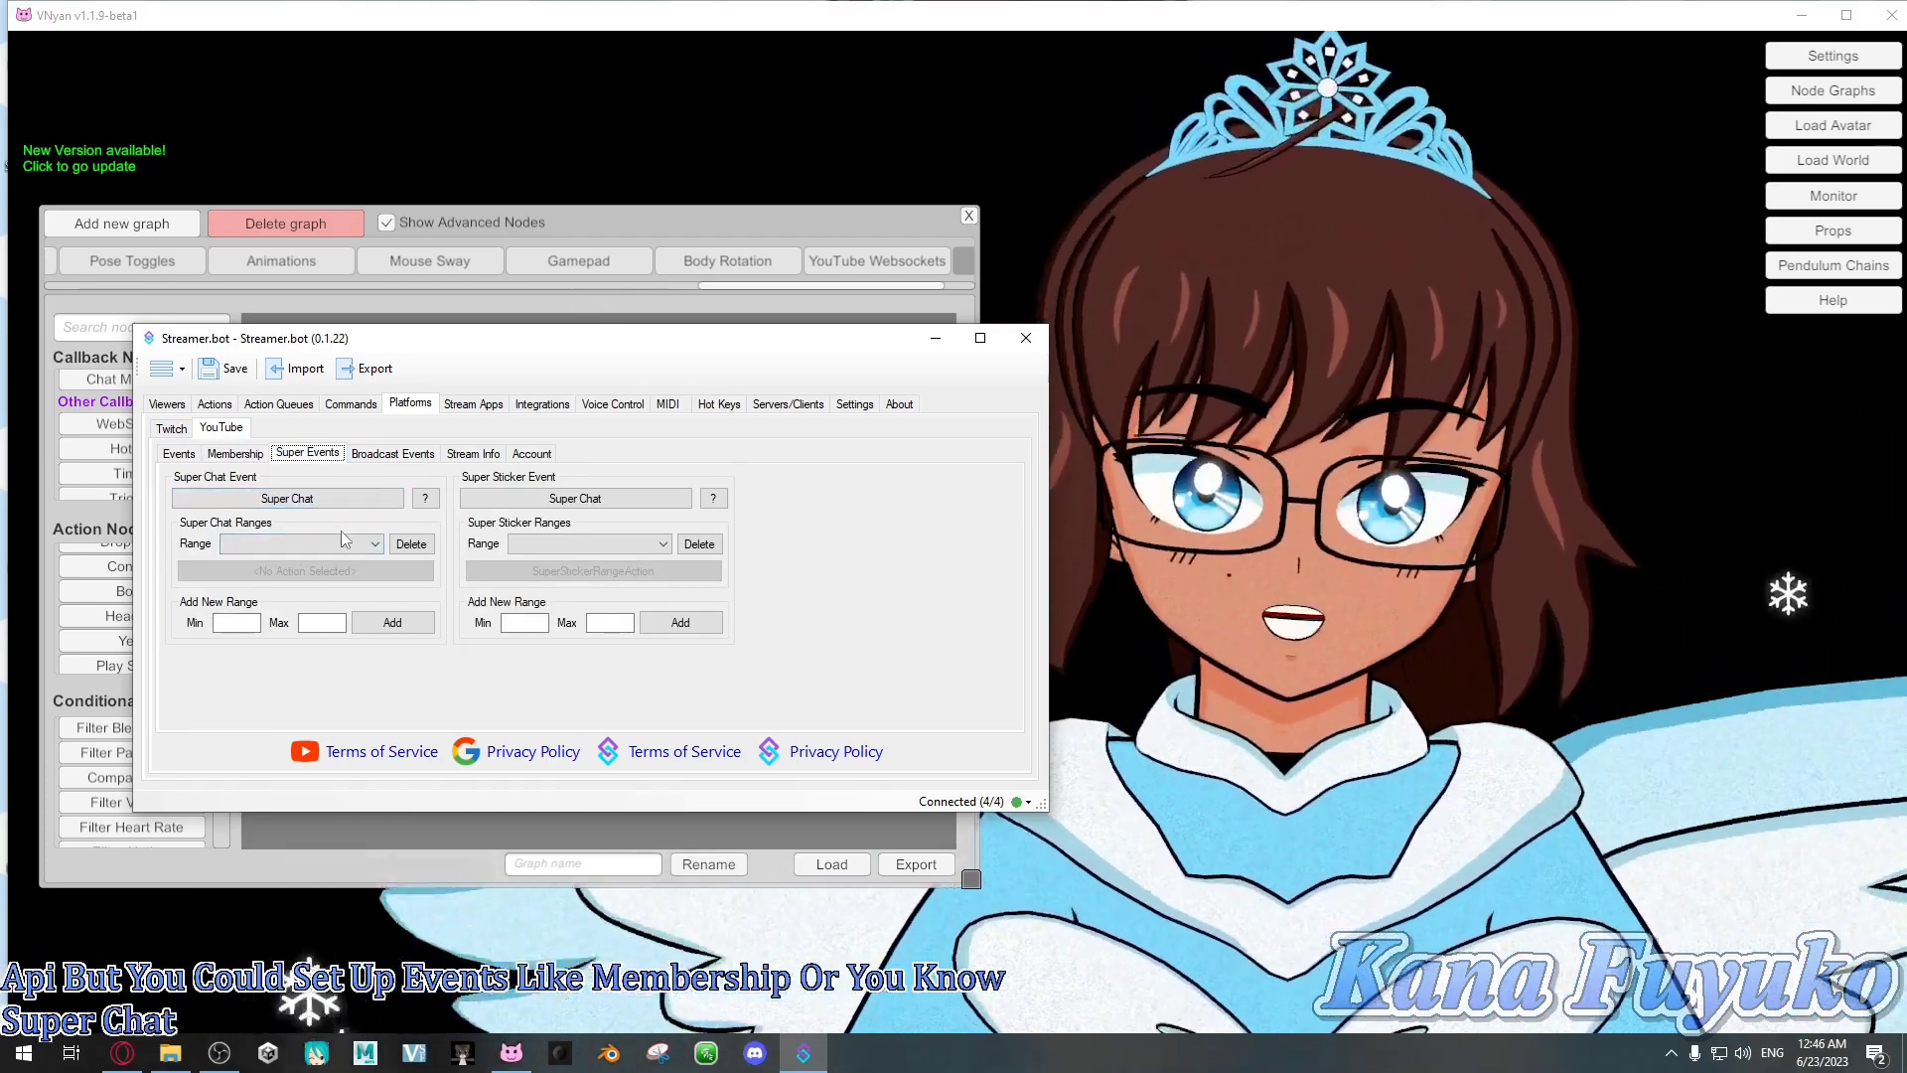
click(306, 545)
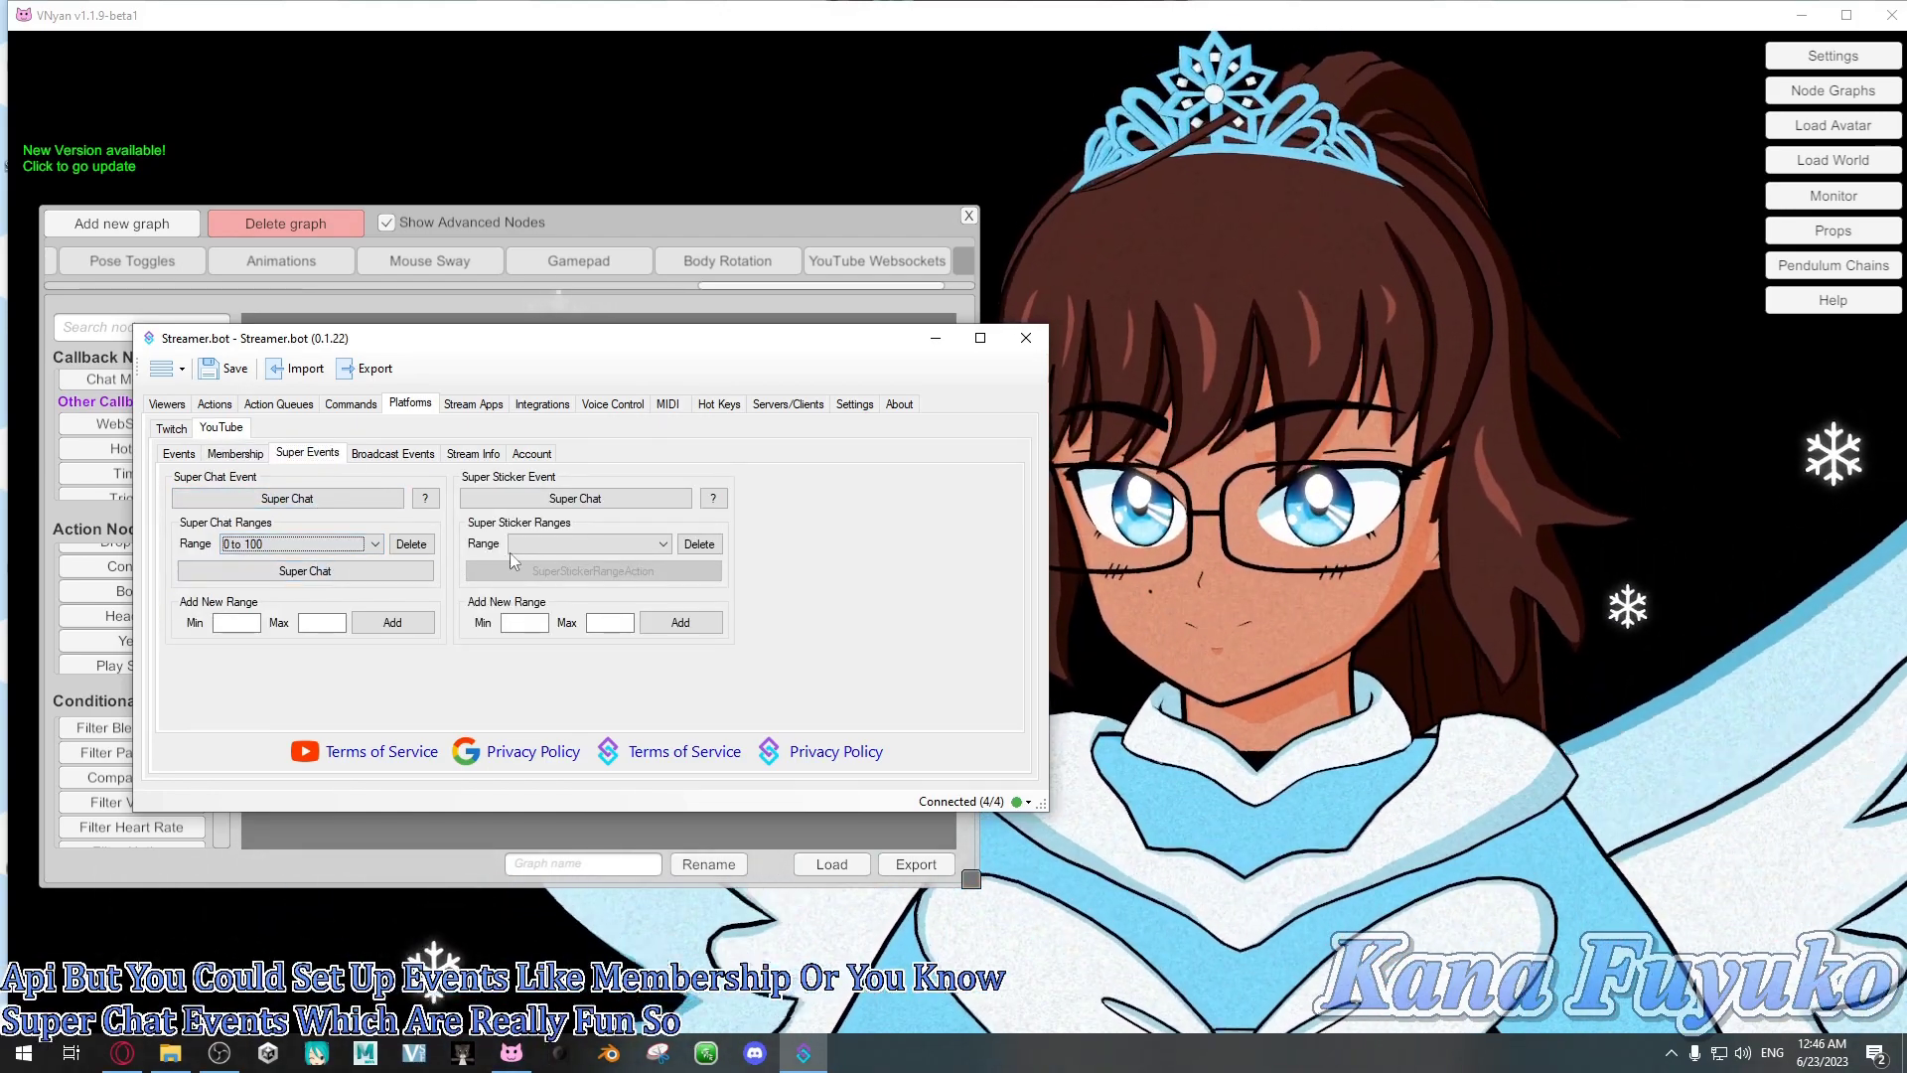